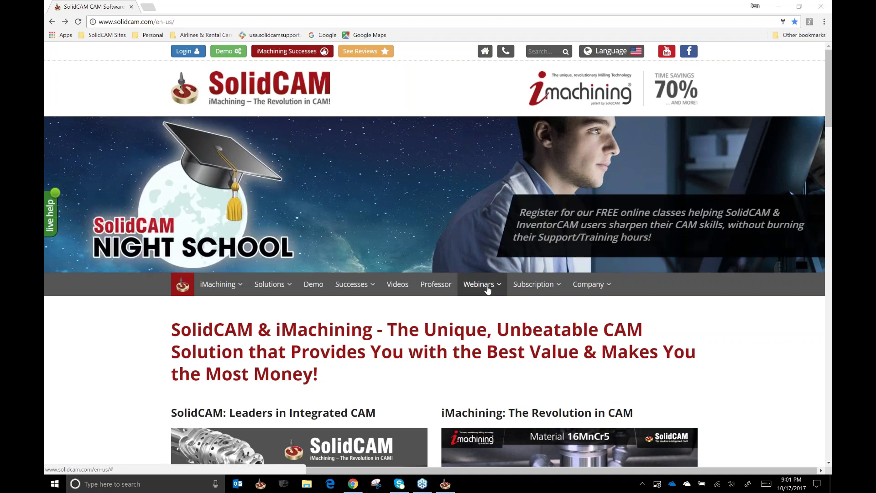
# Open the KevCAM Night School page of the SolidCAM website and review the schedule of upcoming classes.
pyautogui.moveTo(487, 287)
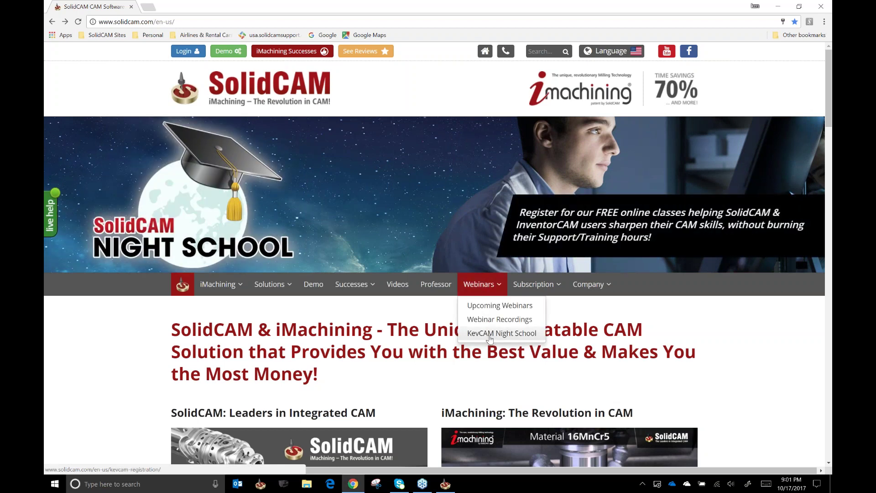
pyautogui.click(489, 335)
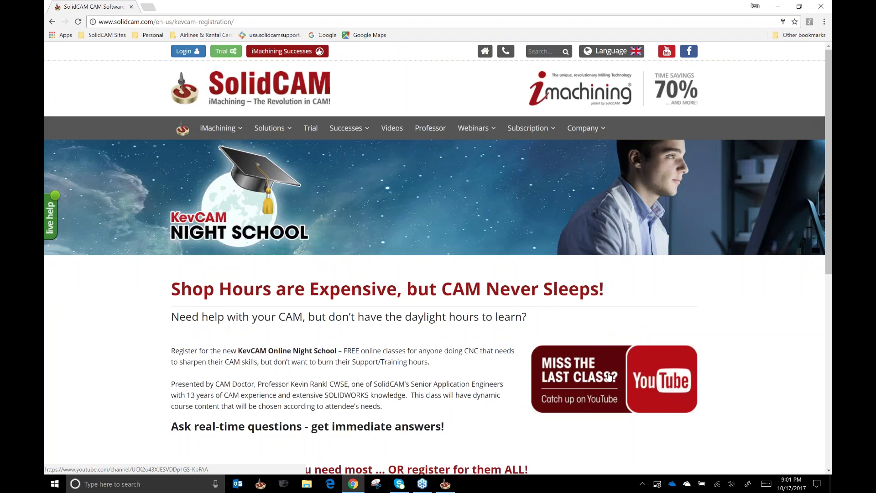
pyautogui.scroll(-1, 232, 374)
pyautogui.scroll(-3, 231, 374)
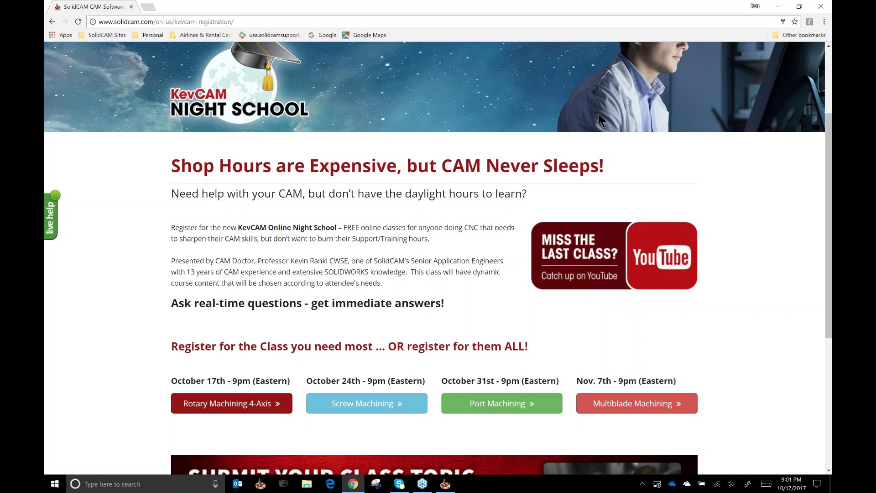
# Switch to SolidCAM with the rotary part assembly and activate its PART-MAIN configuration.
pyautogui.doubleClick(564, 12)
pyautogui.click(757, 3)
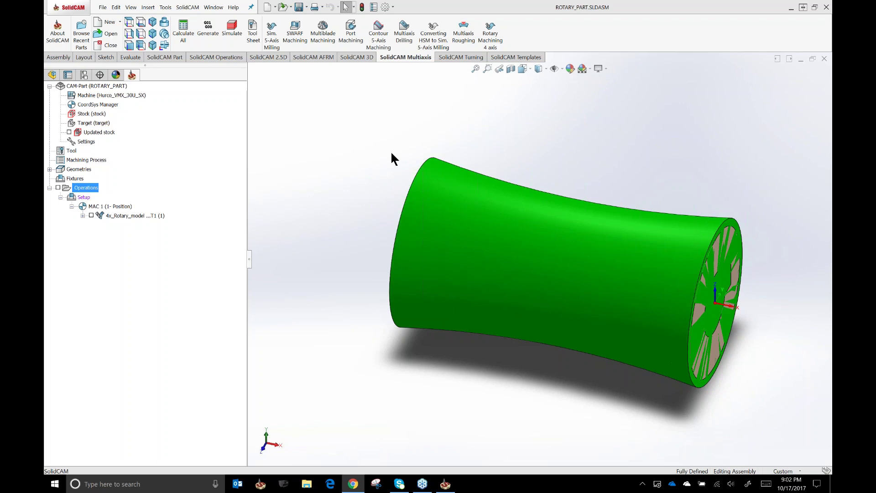
pyautogui.click(84, 75)
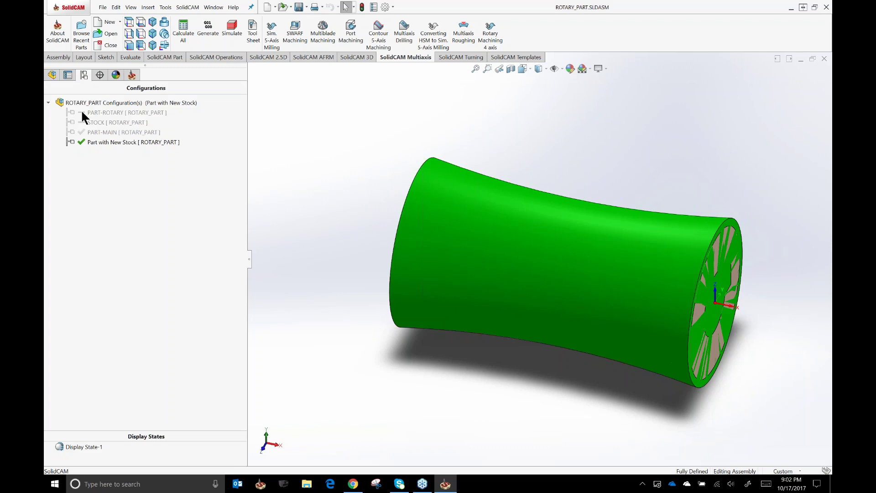
pyautogui.click(93, 135)
pyautogui.doubleClick(94, 132)
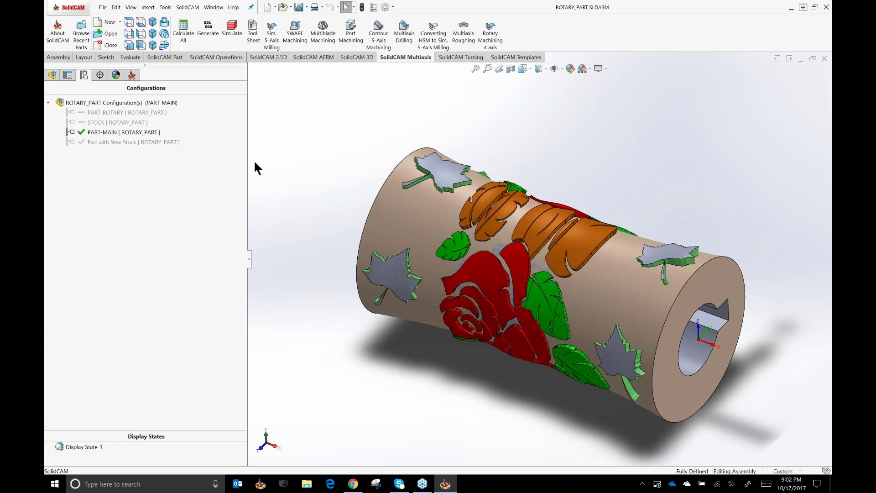
# Locate Rotary Machining 4 axis among the milling operation types, and open the existing 4x_Rotary_model operation for editing.
pyautogui.click(132, 76)
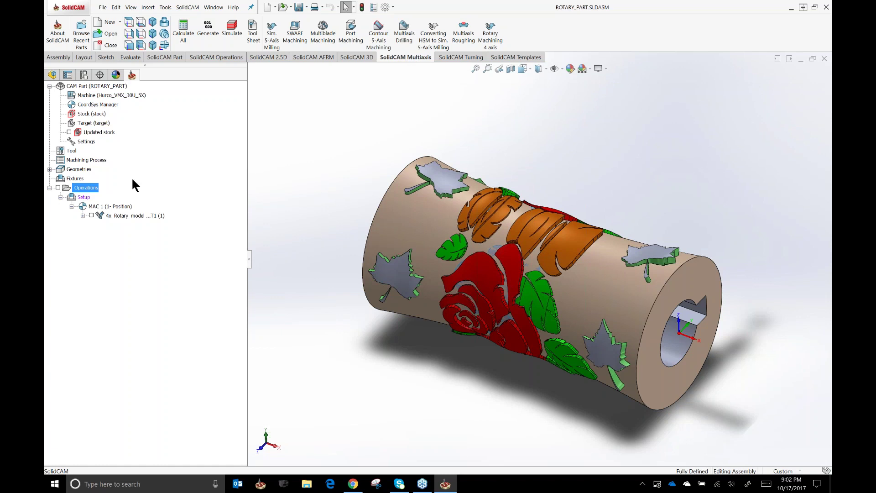
pyautogui.rightClick(92, 190)
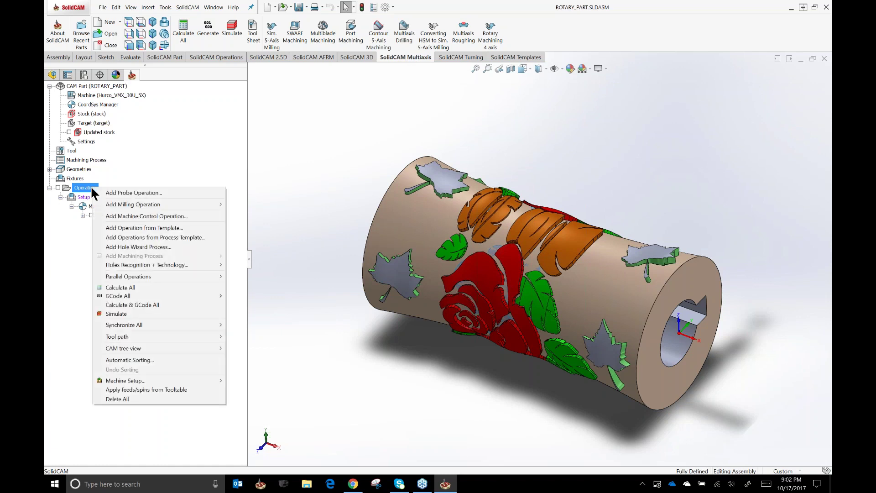
pyautogui.moveTo(115, 208)
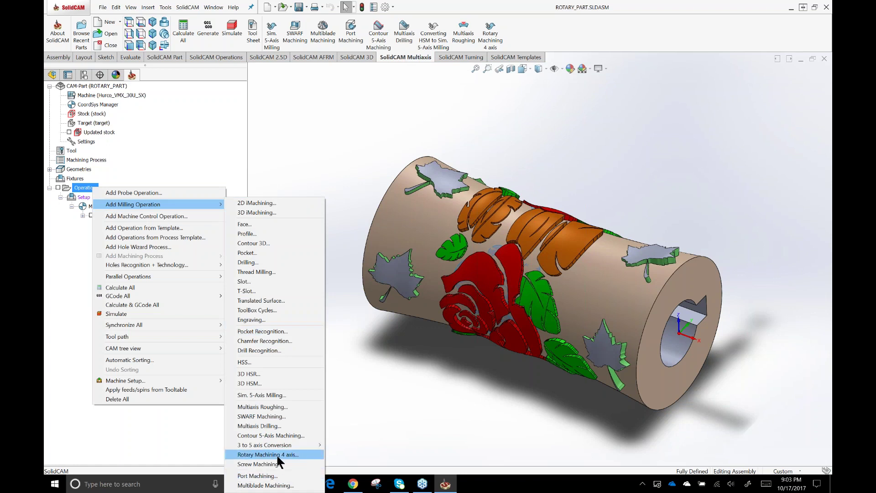
pyautogui.click(305, 110)
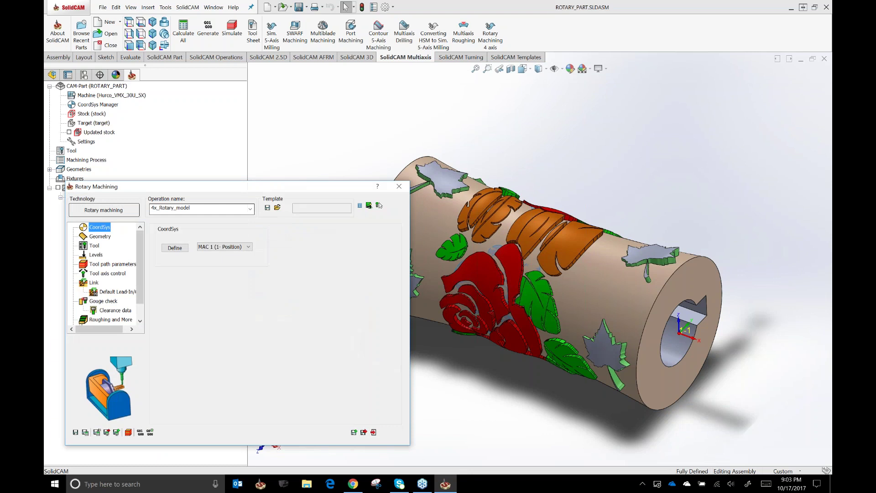
# Review the strategy choices in the operation's geometry settings and display the model1 machining surfaces on the part.
pyautogui.click(566, 135)
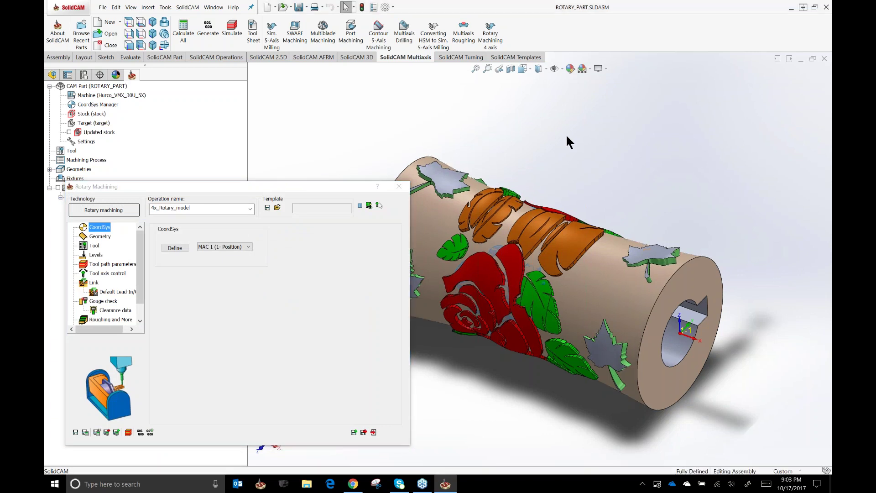
pyautogui.press('Left')
pyautogui.press('Left')
pyautogui.press('Left')
pyautogui.press('Left')
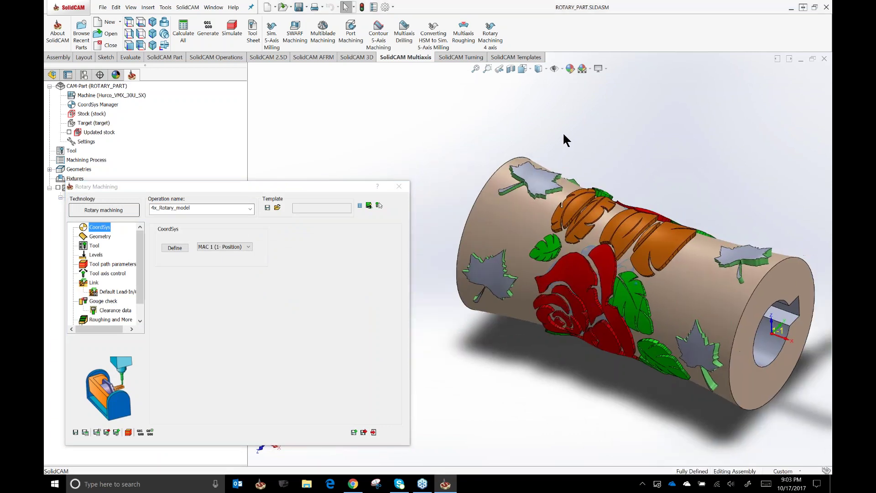
pyautogui.press('Left')
pyautogui.press('Left')
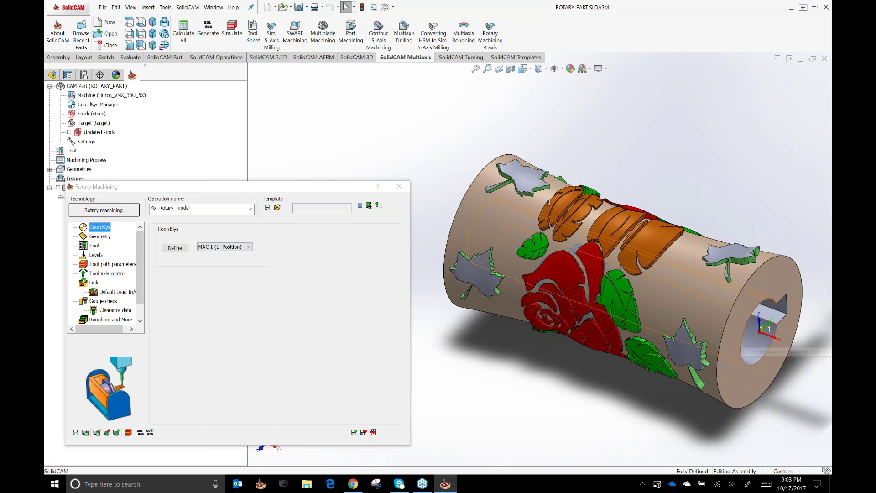
pyautogui.click(99, 237)
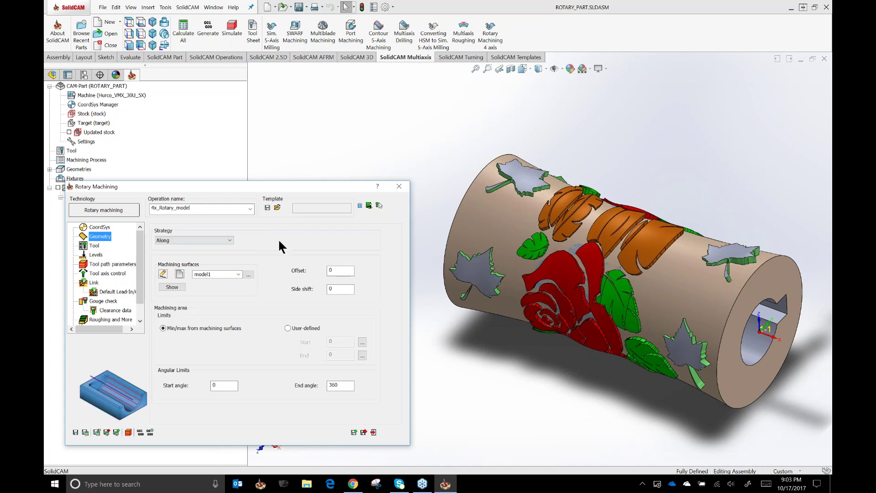
pyautogui.click(230, 240)
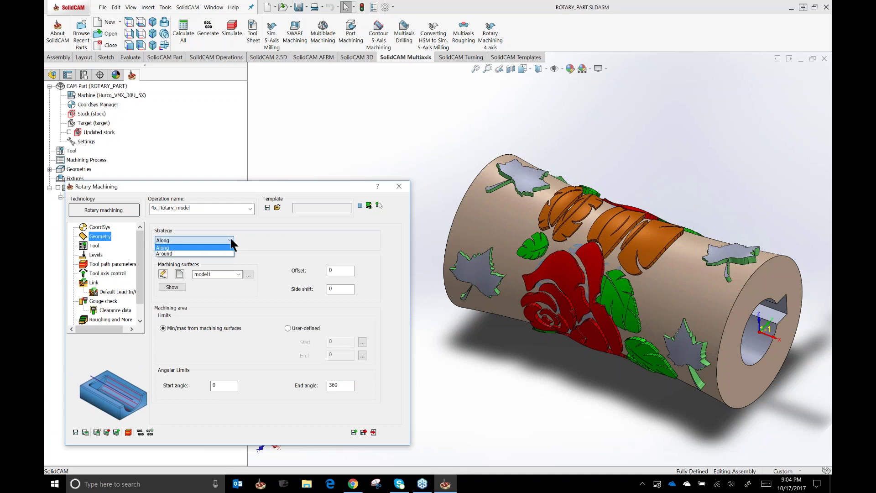
pyautogui.click(229, 240)
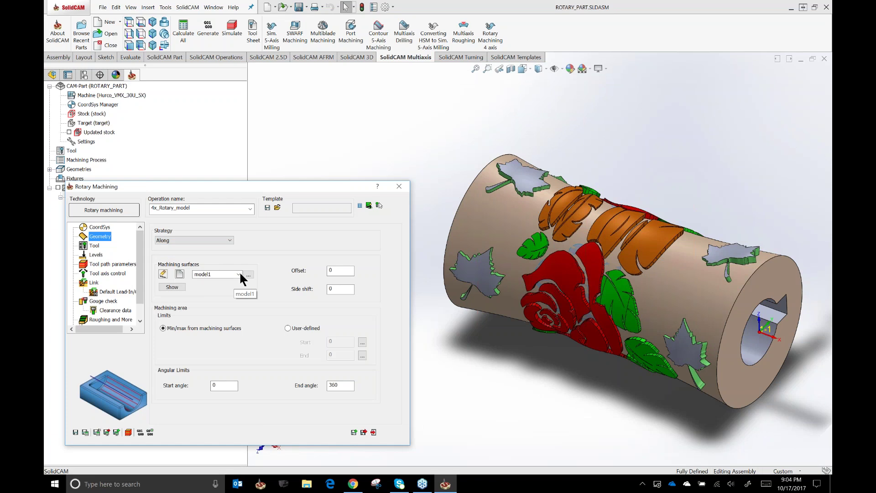
pyautogui.click(173, 287)
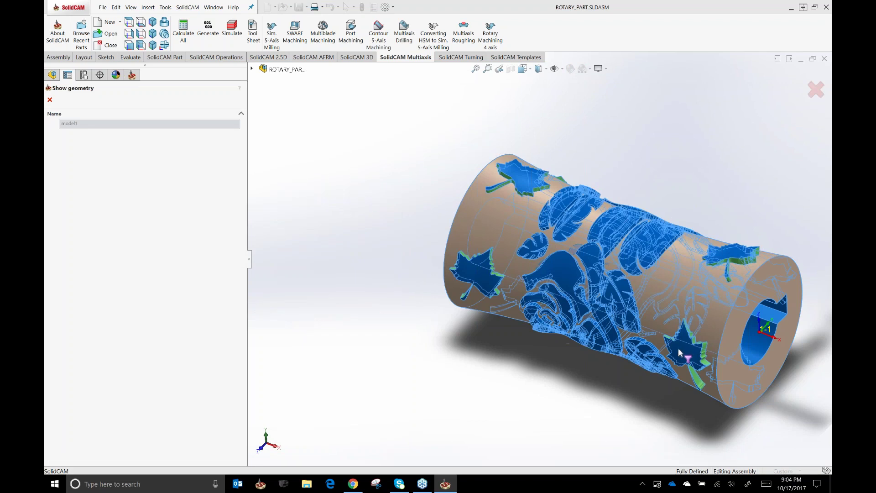
pyautogui.click(50, 99)
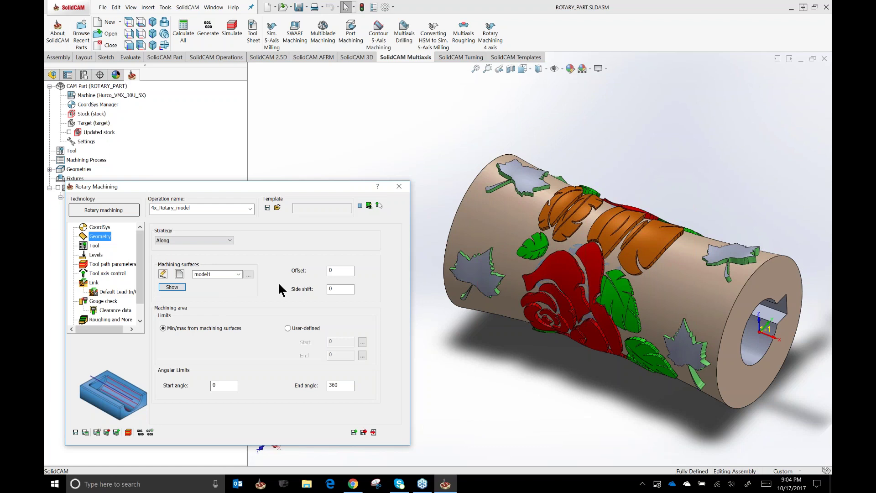
# Look up the Rotary Machining 4 axis topics under Multiaxis Machining in the milling help and close the help.
pyautogui.moveTo(344, 287)
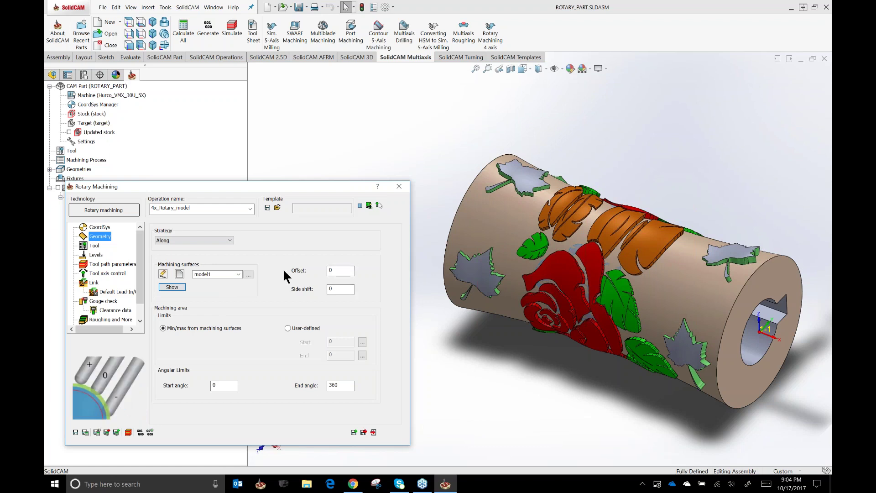
pyautogui.click(377, 187)
pyautogui.click(337, 271)
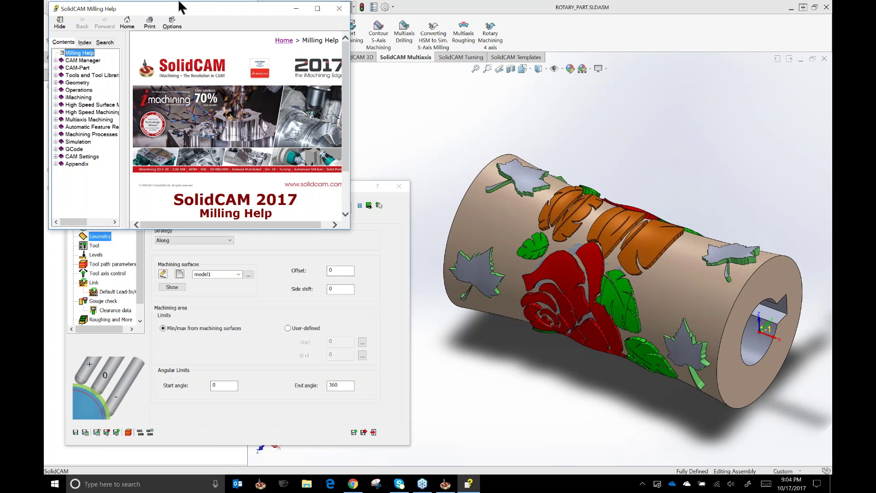
pyautogui.moveTo(179, 6); pyautogui.dragTo(310, 71)
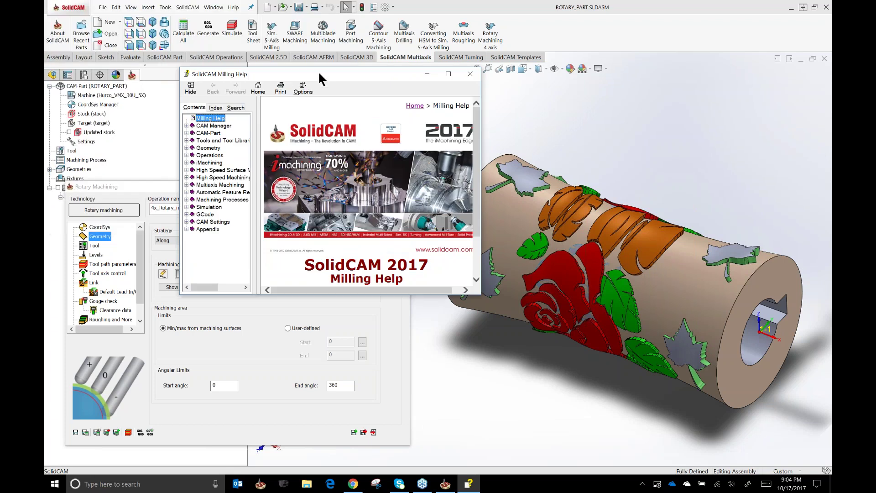
pyautogui.click(187, 185)
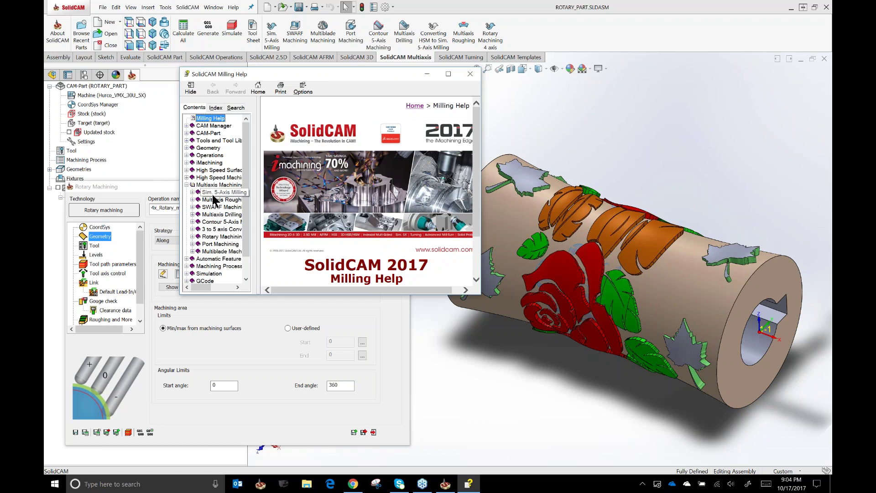
pyautogui.click(194, 236)
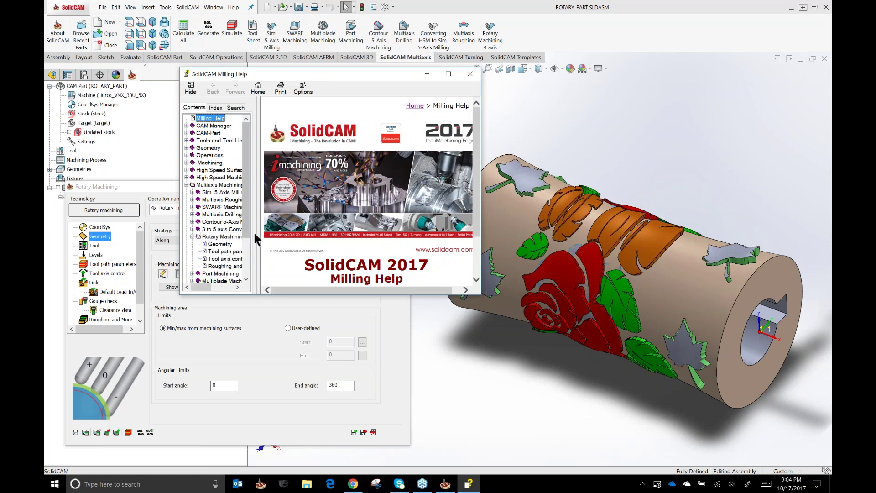
pyautogui.moveTo(258, 238); pyautogui.dragTo(292, 238)
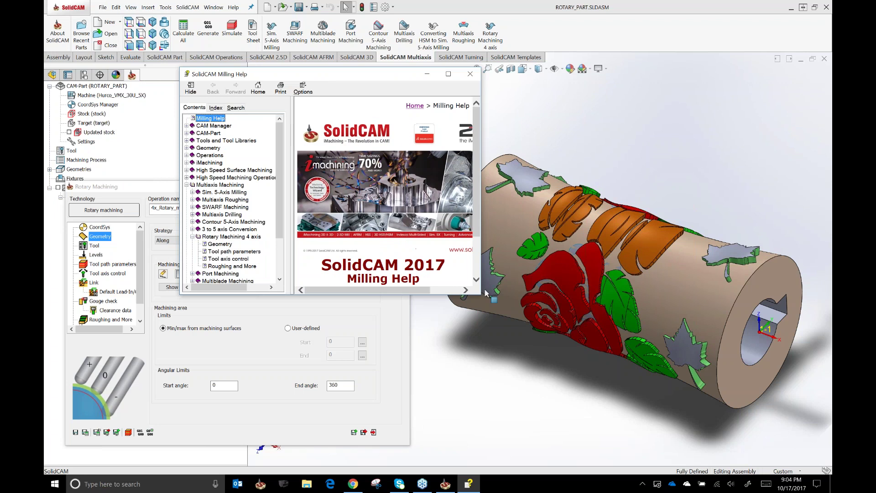
pyautogui.moveTo(481, 295); pyautogui.dragTo(731, 392)
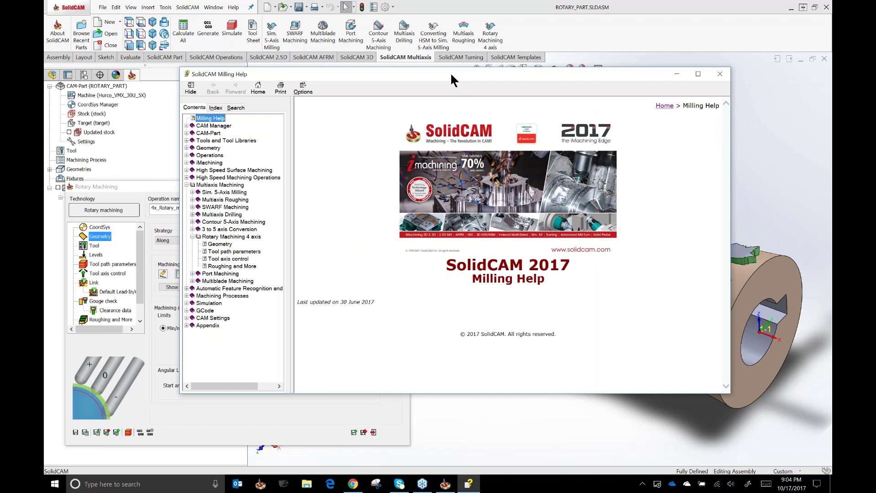
pyautogui.hotkey('alt', 'F4')
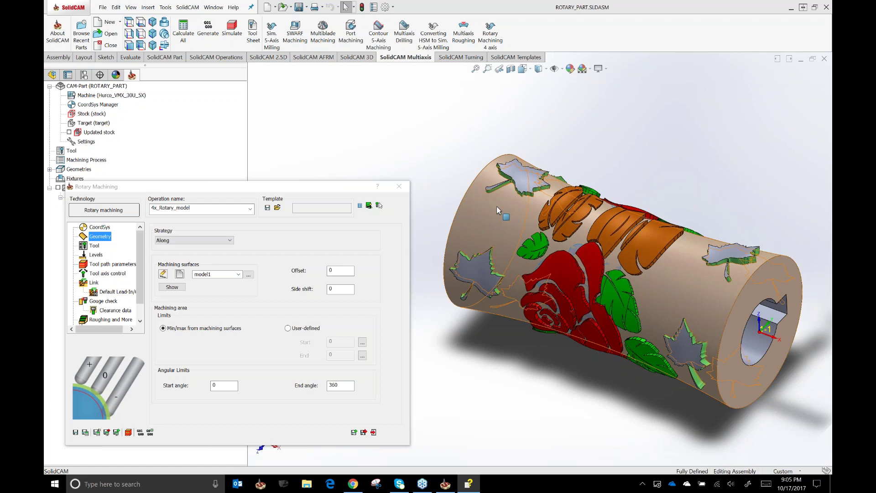
# Review the machining surfaces' offset and side shift parameters, and display the 4x_Rotary_model tool path on the part.
pyautogui.click(335, 271)
pyautogui.click(341, 290)
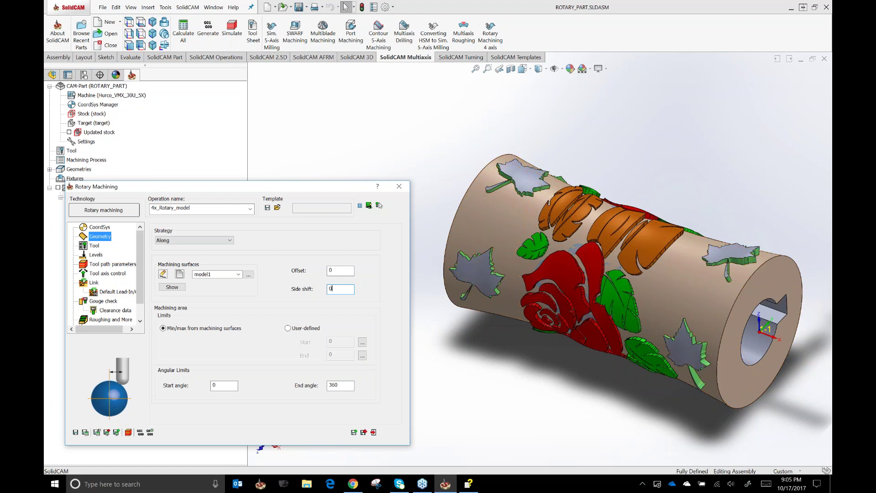
pyautogui.moveTo(340, 287); pyautogui.dragTo(323, 287)
pyautogui.moveTo(200, 187); pyautogui.dragTo(245, 181)
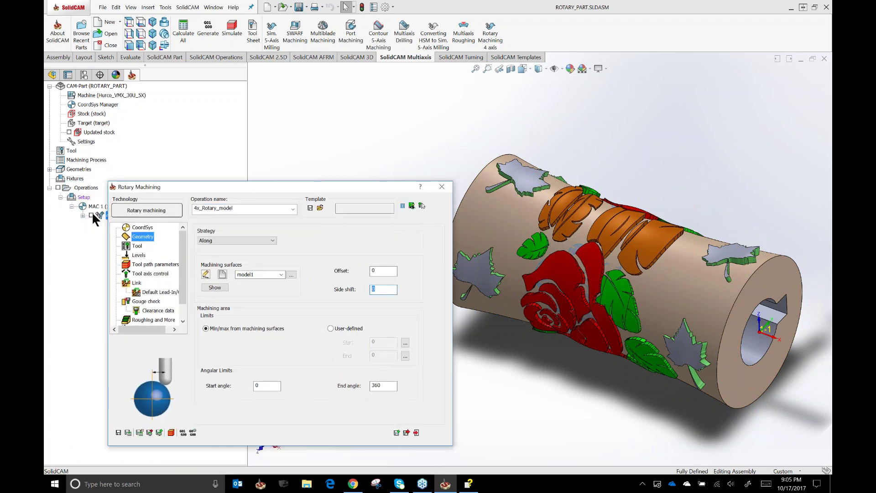
pyautogui.moveTo(91, 213)
pyautogui.moveTo(274, 187); pyautogui.dragTo(244, 175)
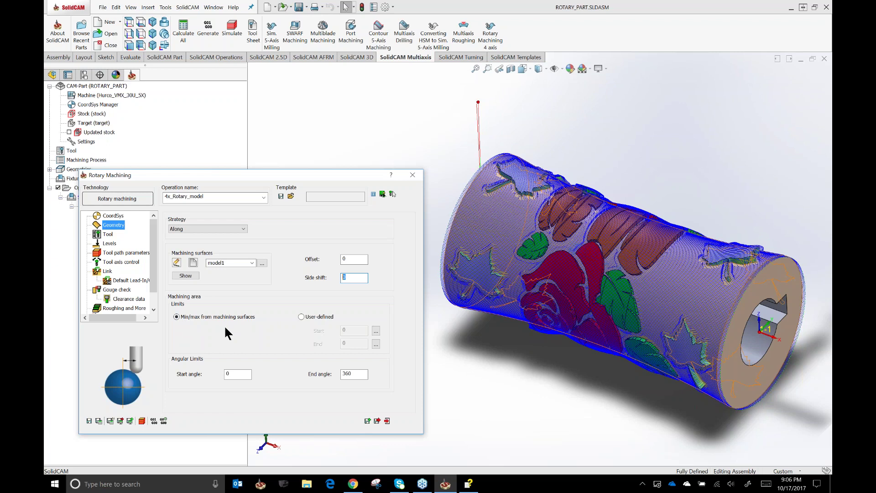
# Simulate the first moves of the rotary tool path, check the tool's position from the cylinder's end, and exit the simulation.
pyautogui.click(142, 420)
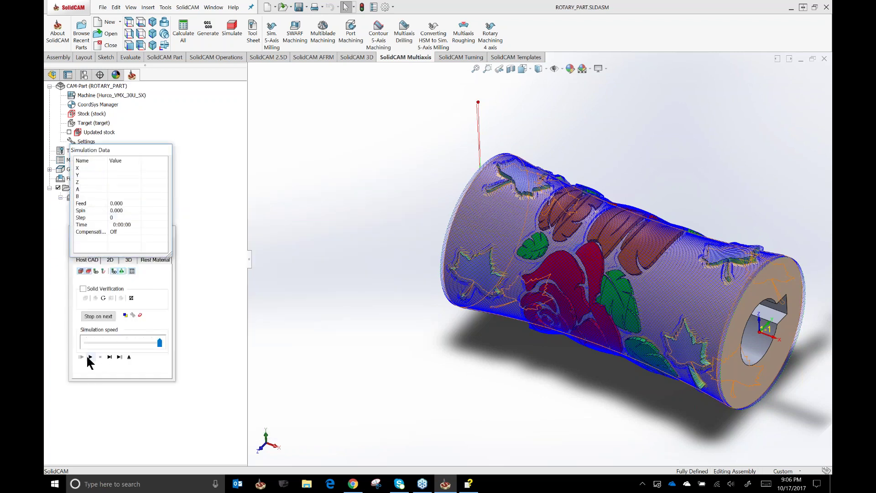
pyautogui.click(109, 357)
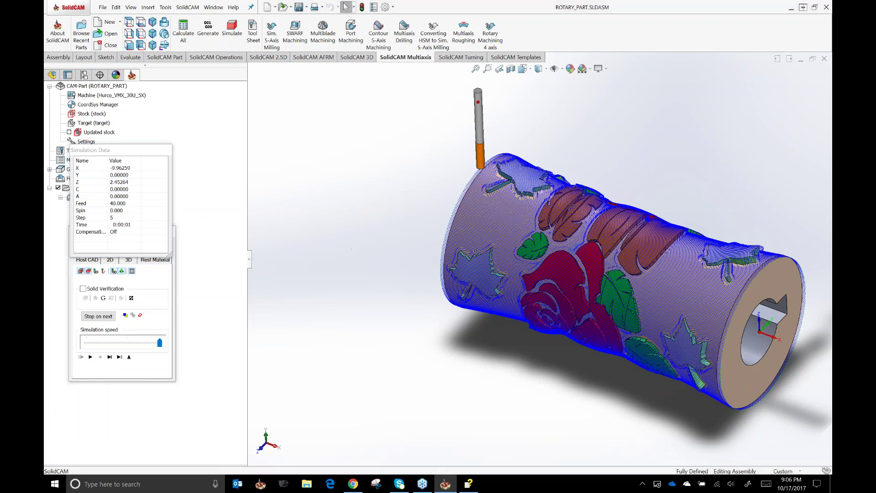
pyautogui.moveTo(342, 247); pyautogui.dragTo(346, 255, button='middle')
pyautogui.scroll(5, 347, 255)
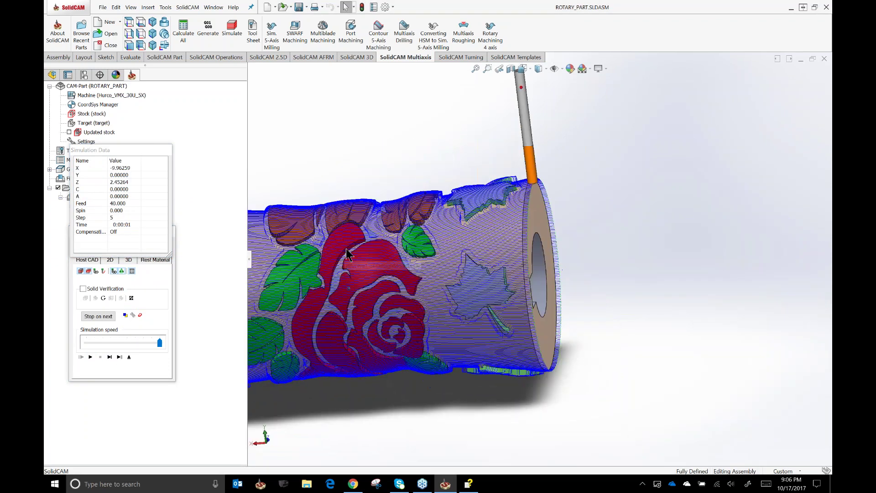
pyautogui.hotkey('ctrl', '3')
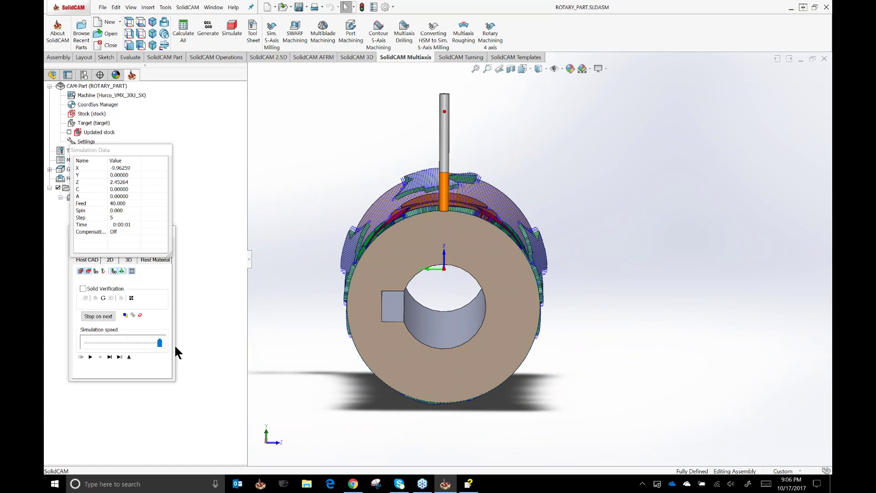
pyautogui.click(129, 356)
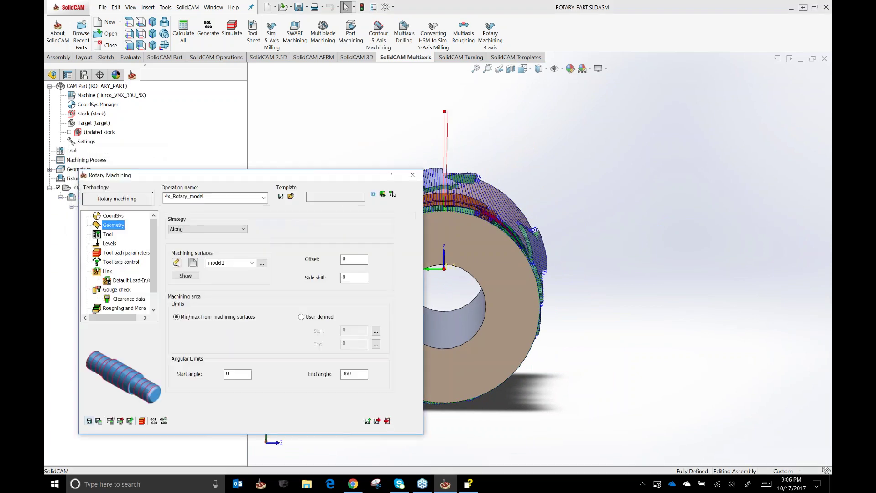
# Set the side shift of the machining surfaces to 1.
pyautogui.moveTo(660, 149); pyautogui.dragTo(622, 176, button='middle')
pyautogui.click(332, 281)
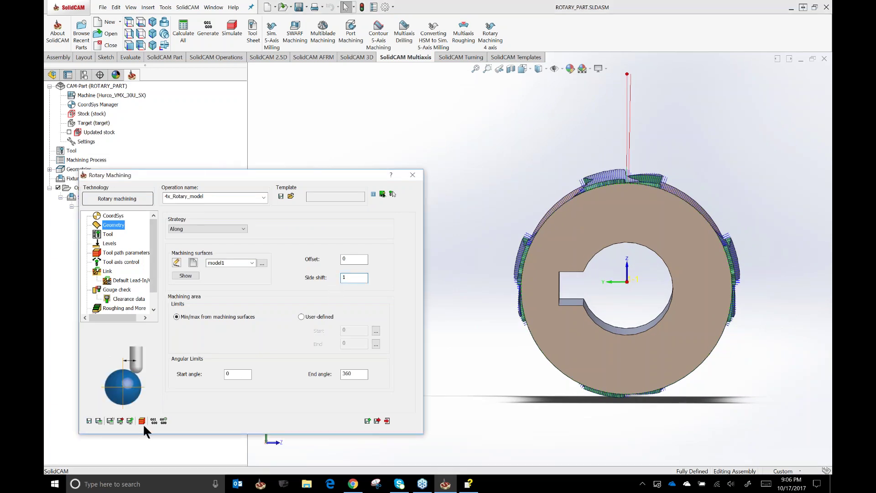
# Recalculate the rotary tool path with the side shift and simulate its first three moves to check the tool's position.
pyautogui.click(99, 420)
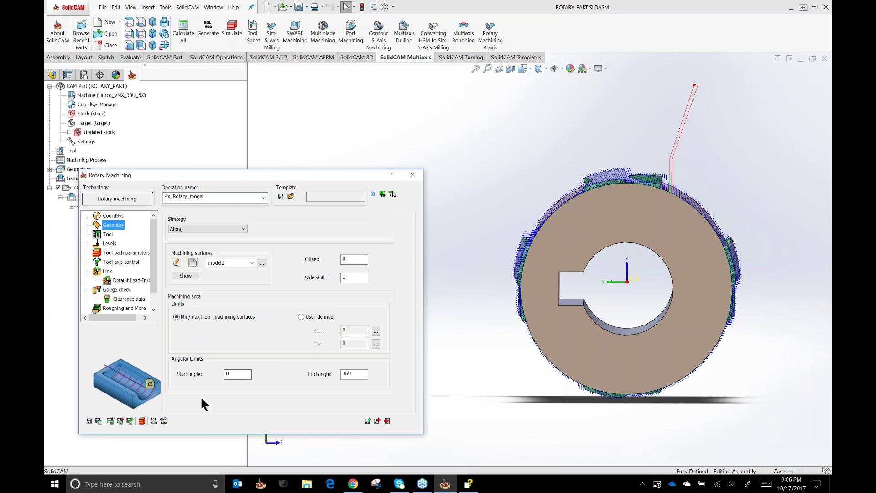
pyautogui.click(142, 421)
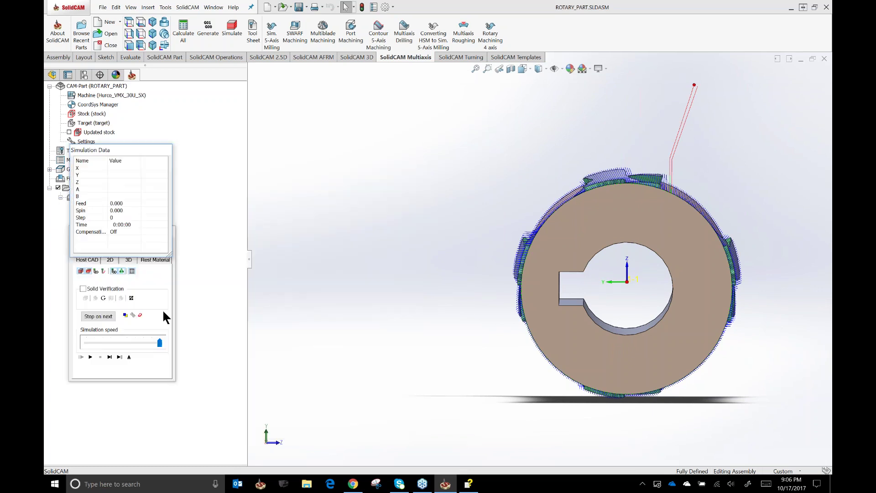
pyautogui.click(109, 357)
pyautogui.click(108, 356)
pyautogui.click(110, 357)
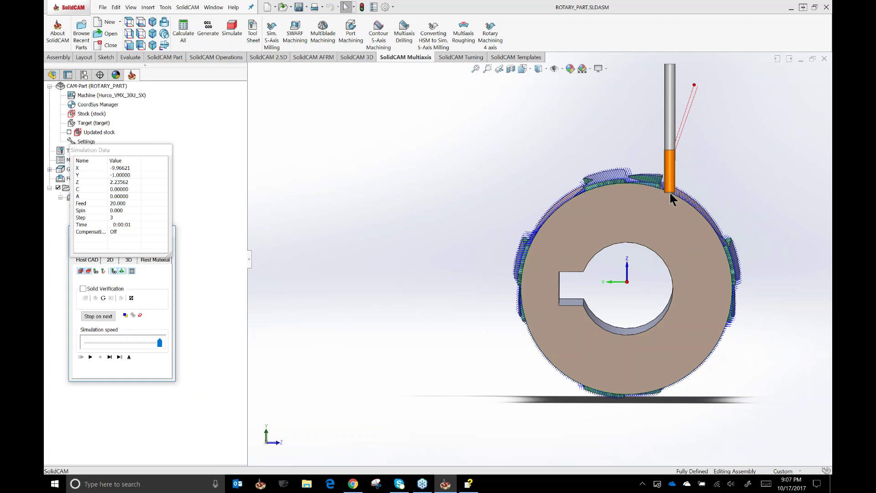
pyautogui.click(129, 358)
# Set the machining surfaces' side shift to 0 and offset to 0.05, and recalculate the tool path.
pyautogui.doubleClick(345, 278)
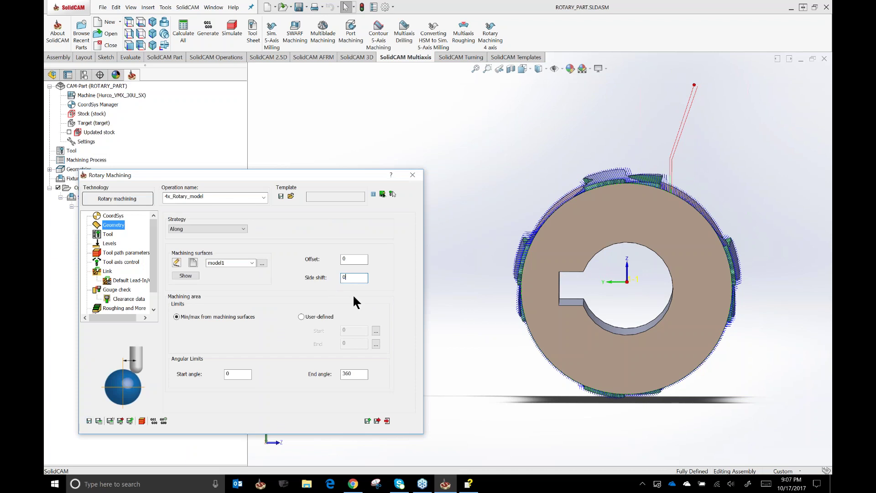
pyautogui.write('0')
pyautogui.click(352, 259)
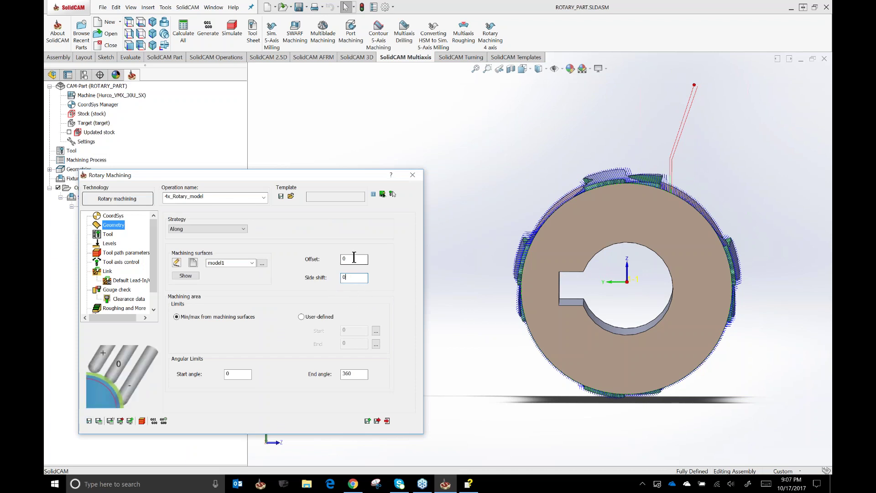
pyautogui.doubleClick(351, 260)
pyautogui.write('.05')
pyautogui.click(99, 420)
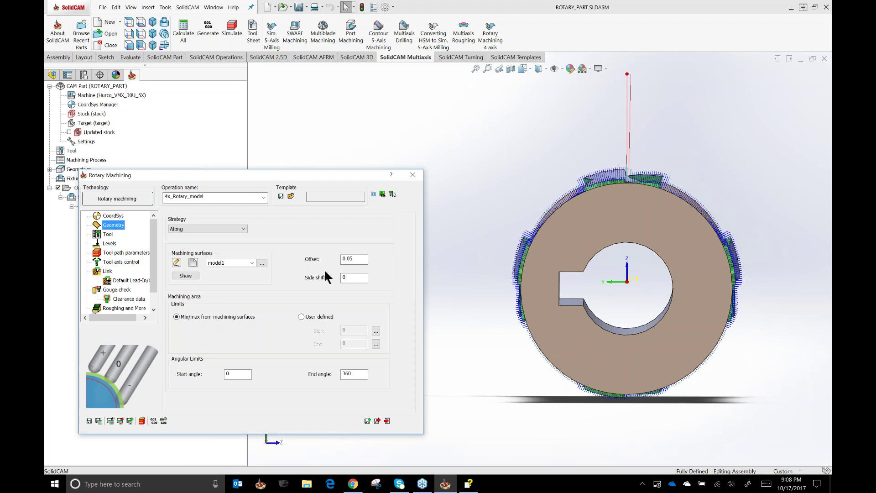
# Reset the machining surfaces' offset to 0 and recalculate the tool path with an angular end limit of 90.
pyautogui.moveTo(359, 259); pyautogui.dragTo(323, 260)
pyautogui.click(453, 232)
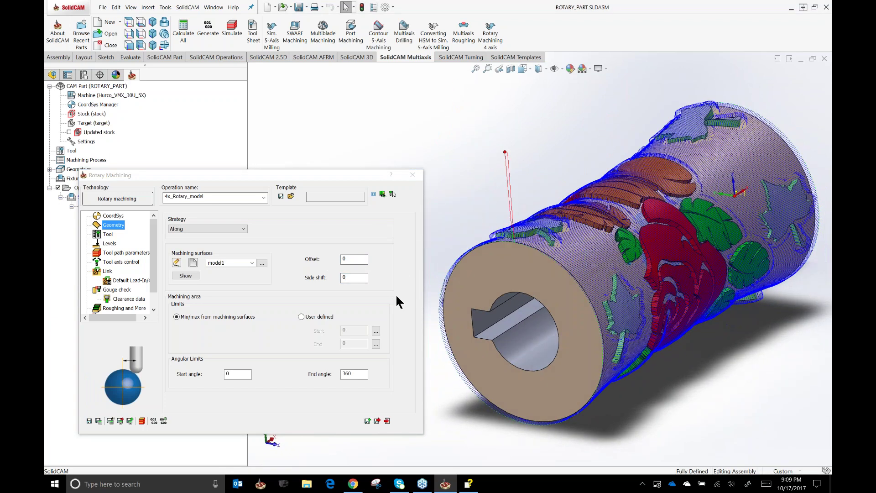
pyautogui.click(354, 373)
pyautogui.moveTo(354, 374); pyautogui.dragTo(340, 374)
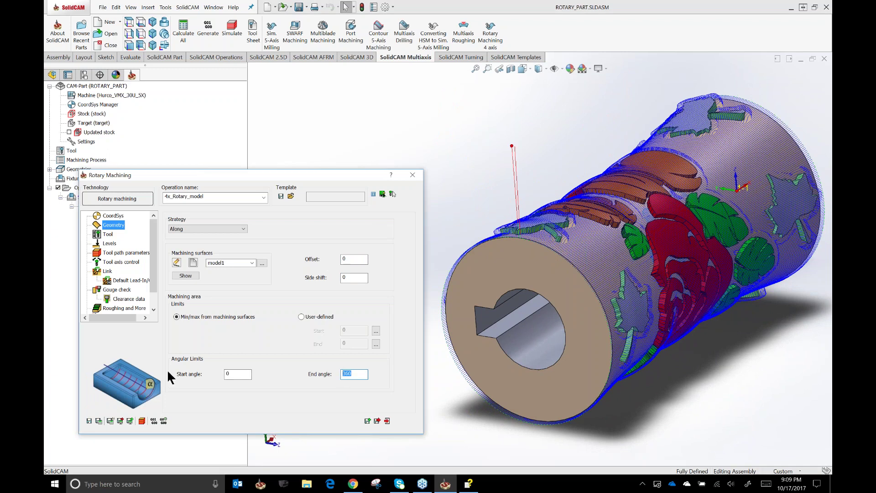
pyautogui.write('90')
pyautogui.click(98, 420)
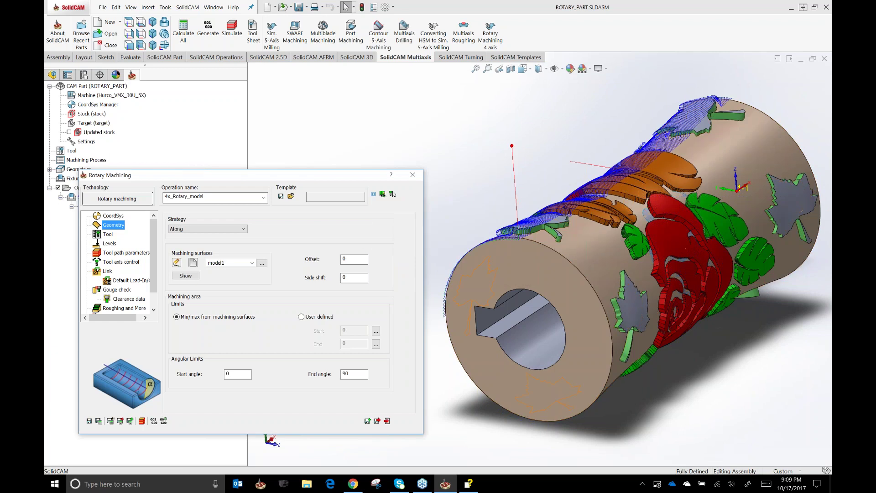
# Examine how far the angularly limited tool path extends around and along the cylinder.
pyautogui.moveTo(538, 158); pyautogui.dragTo(544, 186, button='middle')
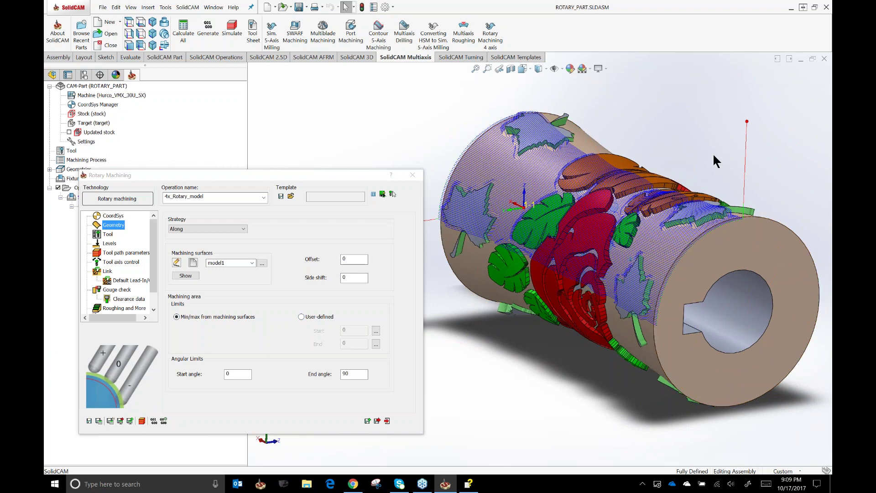
pyautogui.moveTo(707, 170); pyautogui.dragTo(705, 183, button='middle')
pyautogui.scroll(5, 690, 247)
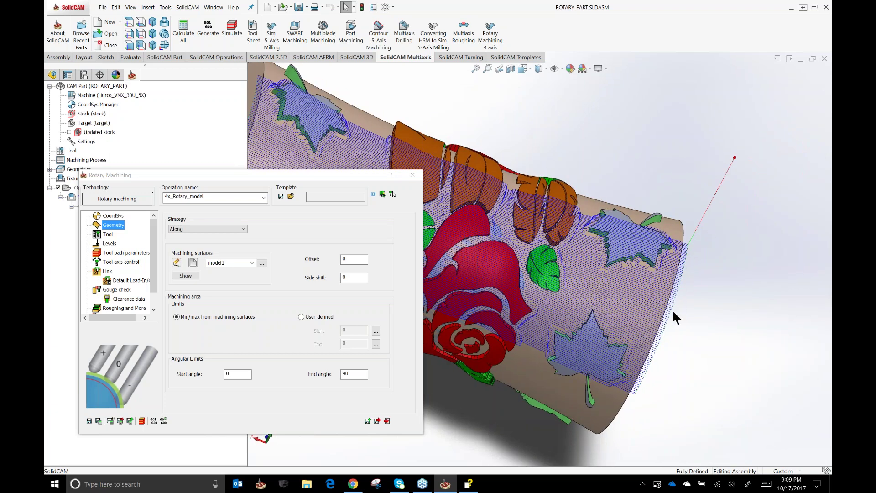
pyautogui.scroll(-5, 720, 271)
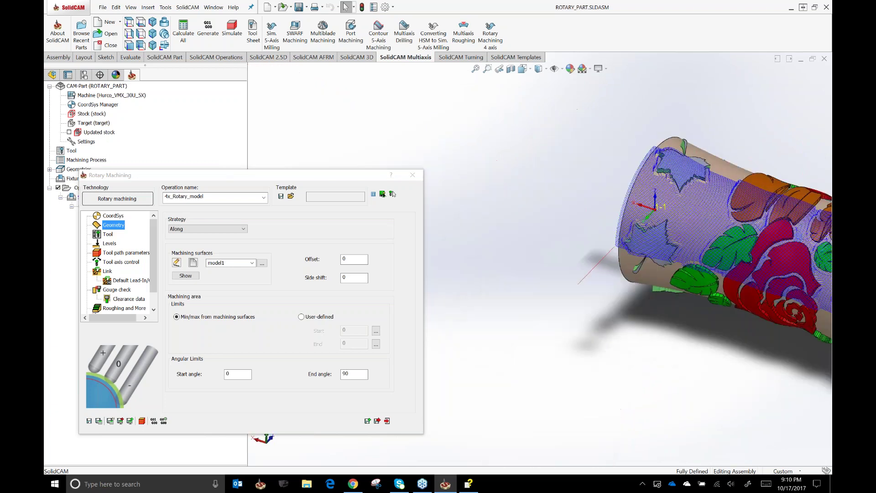
pyautogui.scroll(3, 720, 270)
pyautogui.scroll(2, 726, 287)
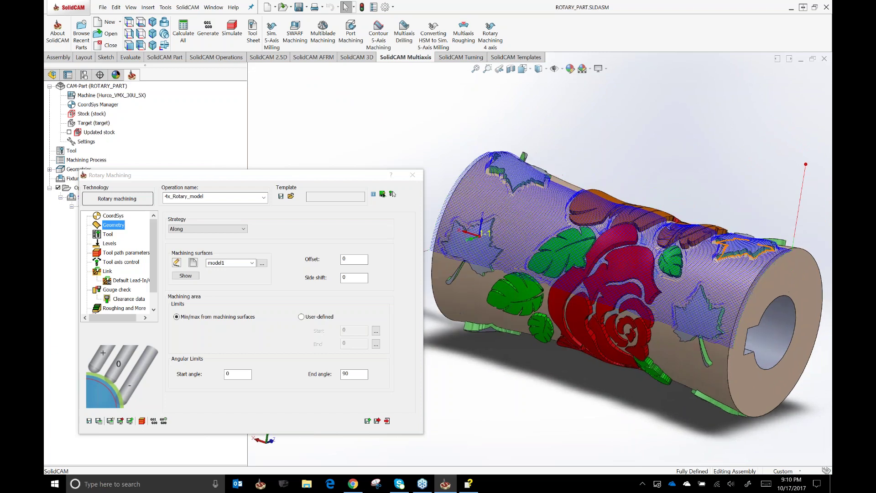
pyautogui.moveTo(726, 286); pyautogui.dragTo(751, 268, button='middle')
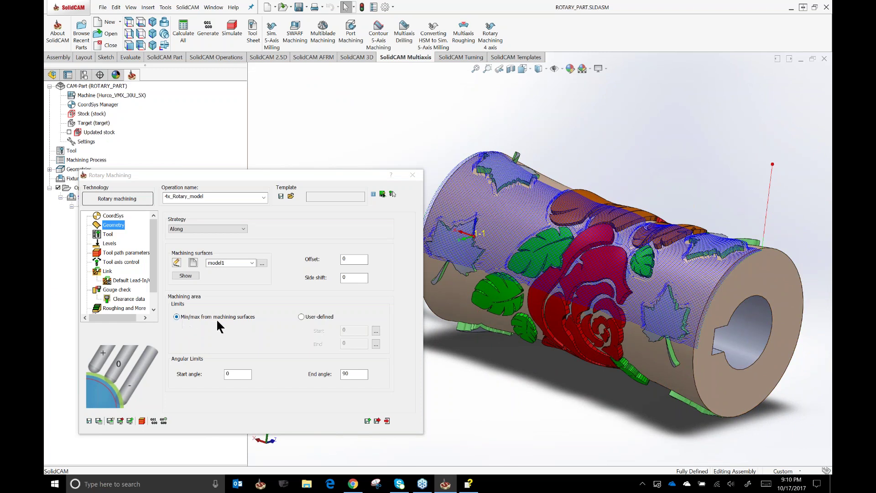
# Switch the machining area to user-defined limits and pick the start point on the cylinder's end face at X 0.
pyautogui.click(302, 316)
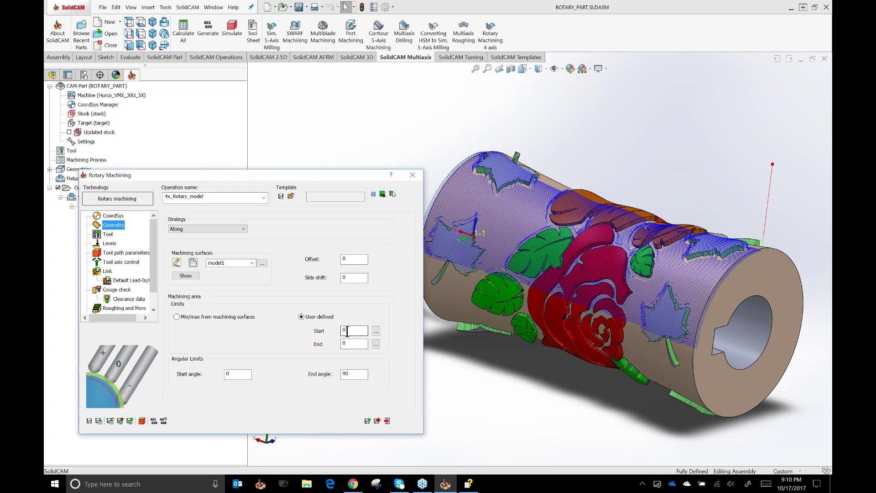
pyautogui.click(375, 330)
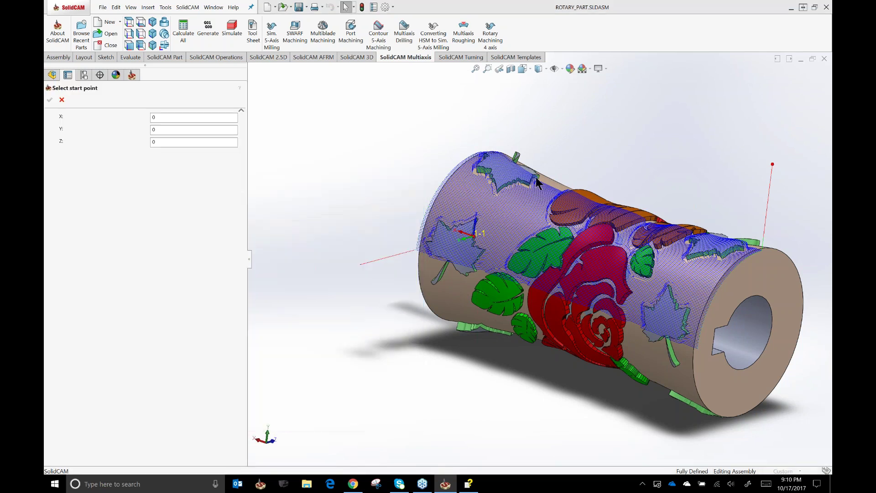
pyautogui.press('Left')
pyautogui.press('Left')
pyautogui.press('Left')
pyautogui.press('Left')
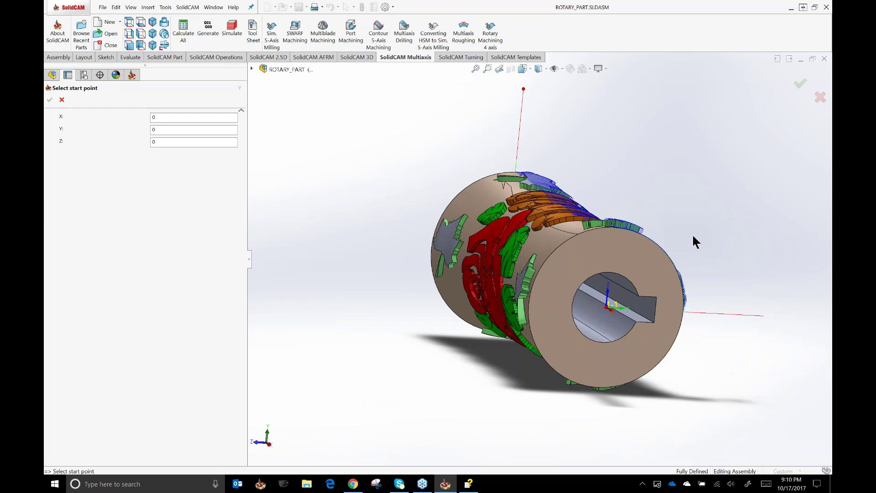
pyautogui.click(651, 264)
pyautogui.press('Right')
pyautogui.press('Right')
pyautogui.press('Right')
pyautogui.press('Right')
pyautogui.press('Right')
pyautogui.press('Right')
pyautogui.press('Right')
pyautogui.press('Right')
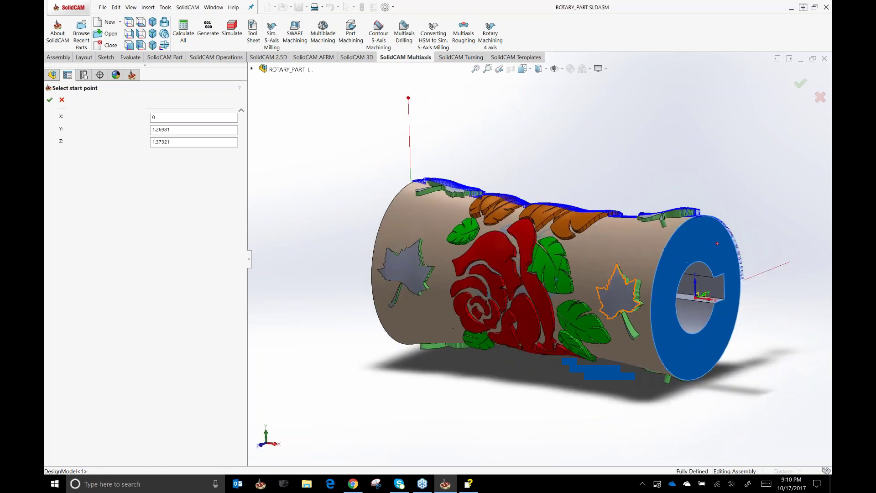
pyautogui.click(49, 100)
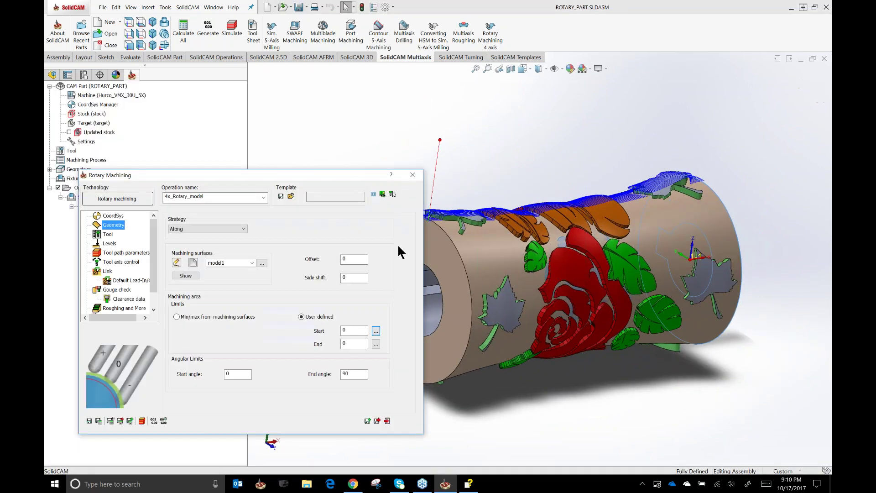
# Pick the end limit on the cylinder's opposite end face, at about -9.8425, and recalculate the tool path.
pyautogui.click(375, 344)
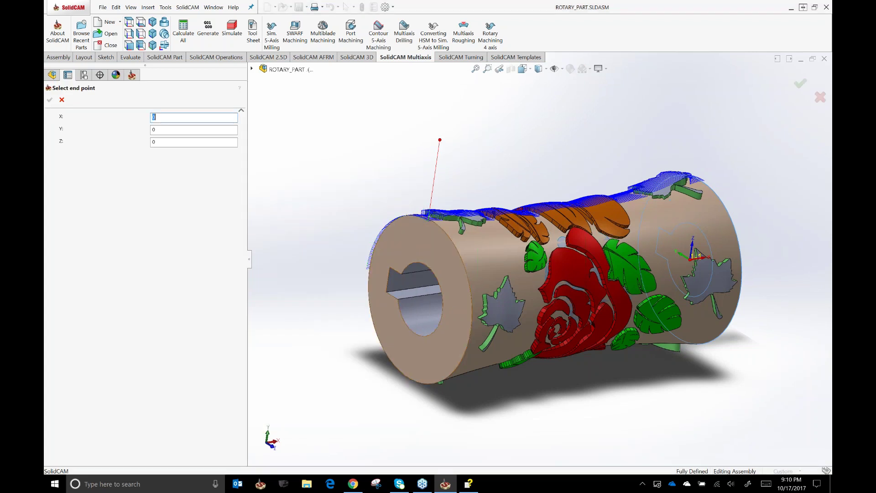
pyautogui.click(453, 305)
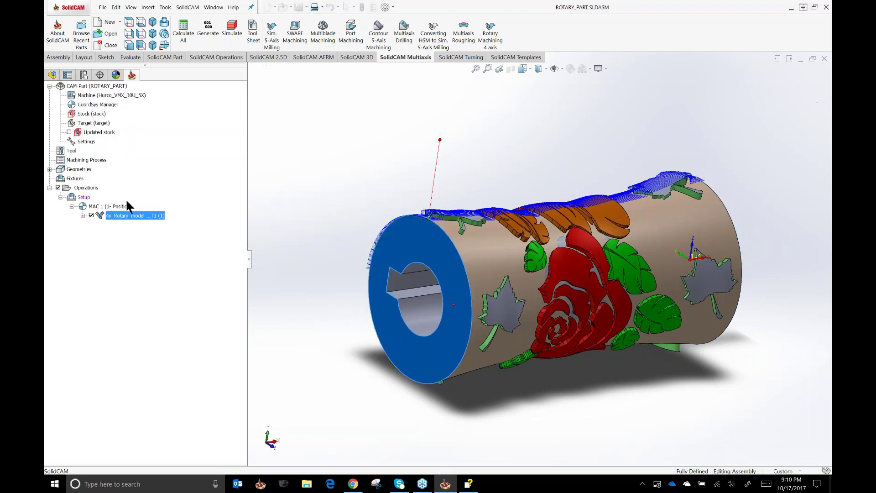
pyautogui.click(50, 99)
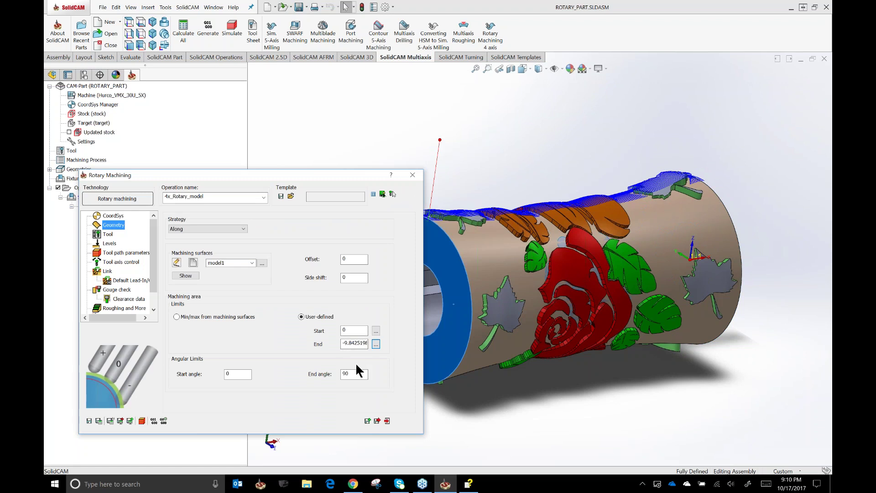
pyautogui.click(99, 420)
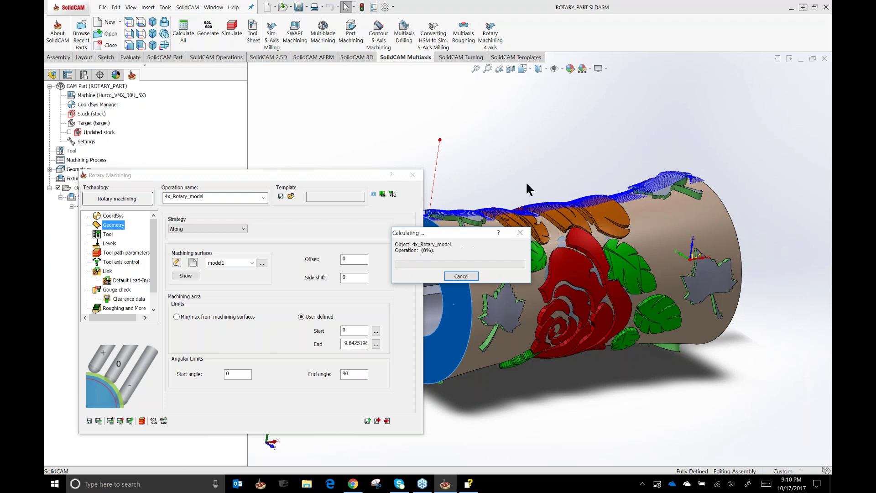
# Examine where the recalculated tool path starts and stops at both end faces of the cylinder.
pyautogui.scroll(3, 533, 178)
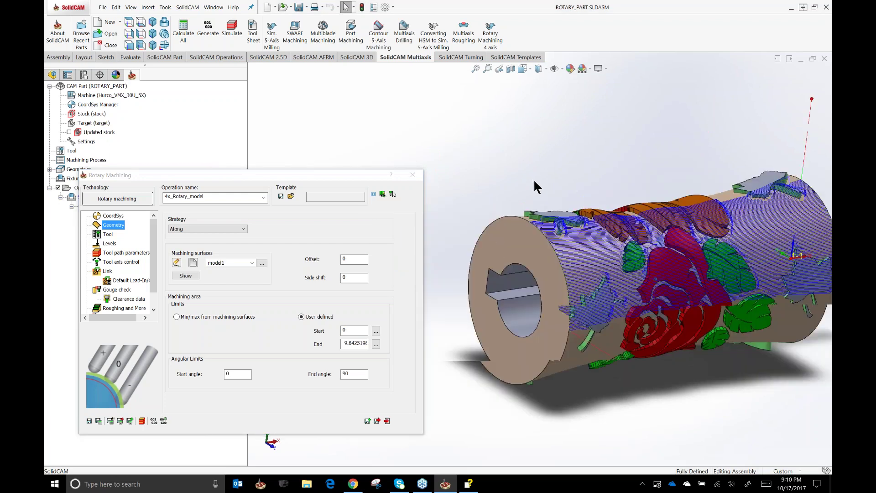
pyautogui.scroll(-6, 535, 182)
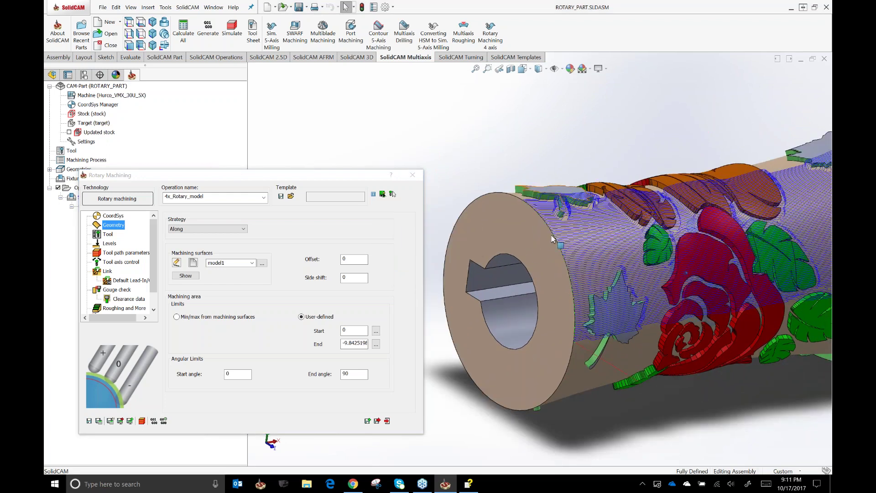
pyautogui.scroll(-3, 653, 255)
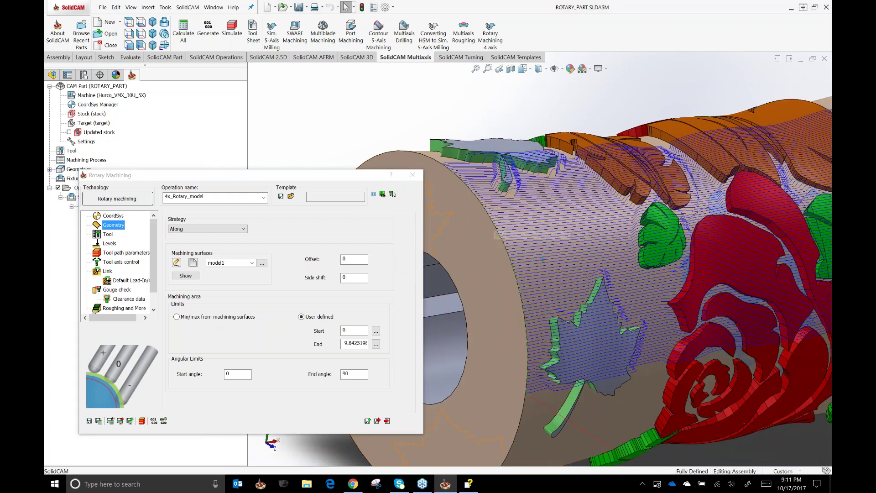
pyautogui.scroll(3, 652, 256)
pyautogui.moveTo(652, 255); pyautogui.dragTo(712, 272, button='middle')
pyautogui.scroll(-5, 651, 332)
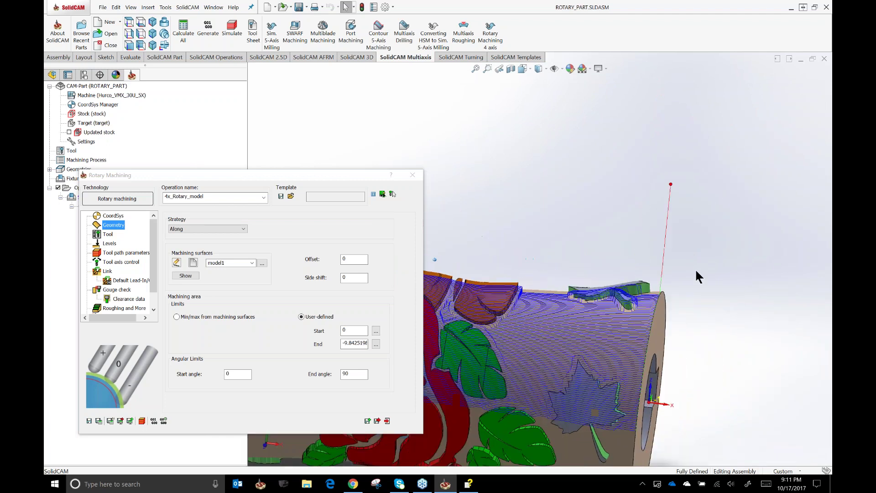
pyautogui.moveTo(531, 268); pyautogui.dragTo(498, 234, button='middle')
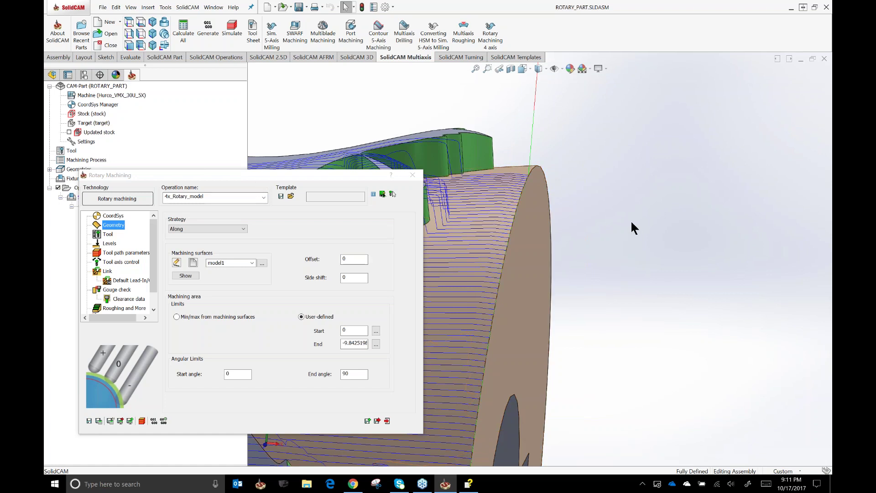
pyautogui.moveTo(636, 231); pyautogui.dragTo(607, 238, button='middle')
pyautogui.scroll(5, 593, 233)
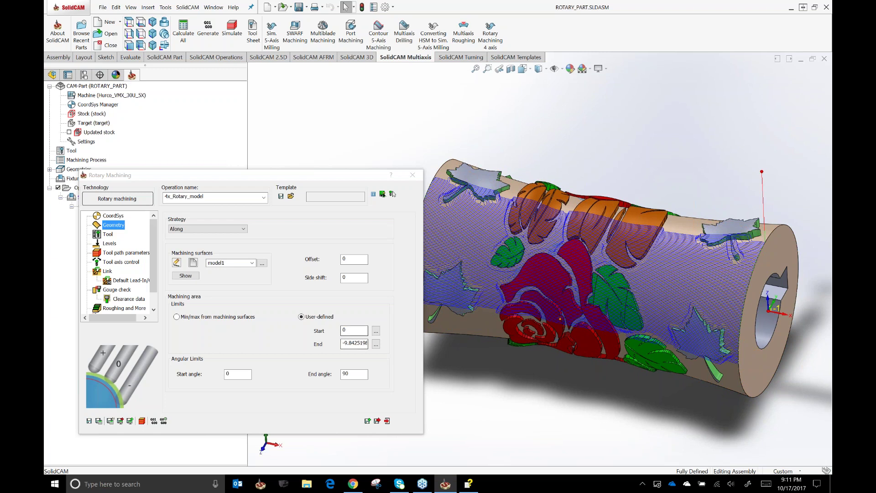
# Pick new machining limits on the cylinder's outer surface, start about -7.956 and end about -2.260, and recalculate the tool path.
pyautogui.click(376, 330)
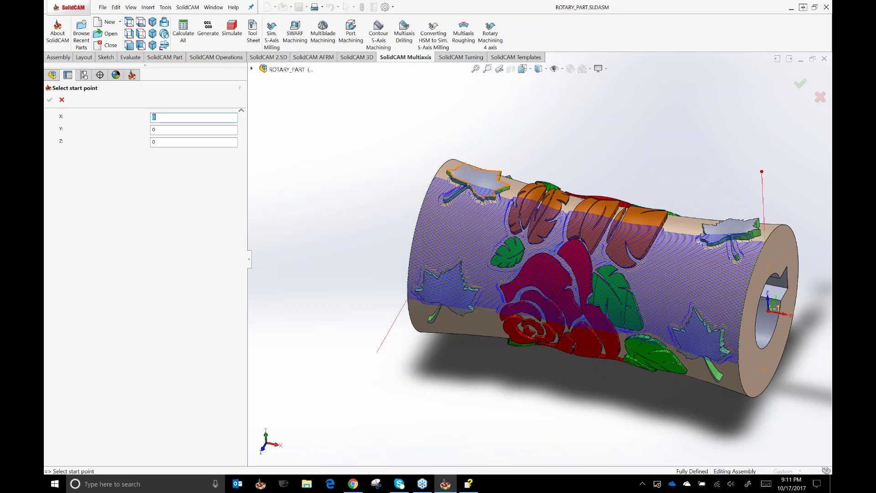
pyautogui.click(447, 236)
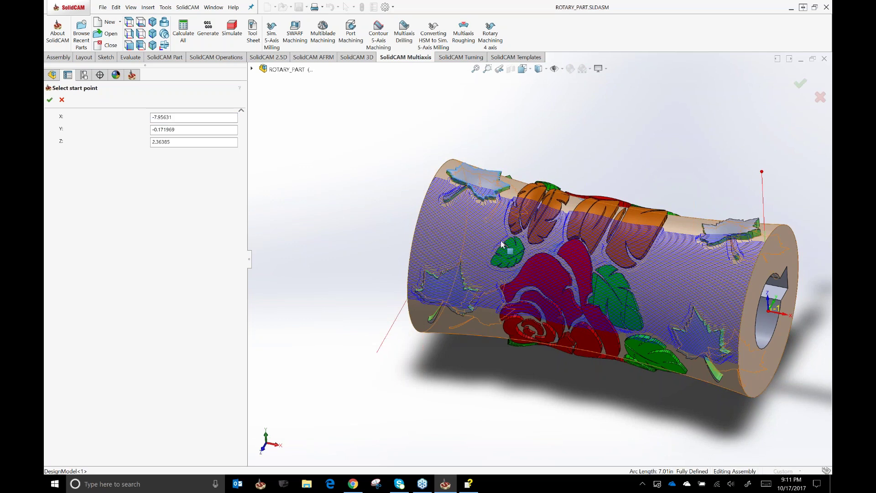
pyautogui.click(49, 99)
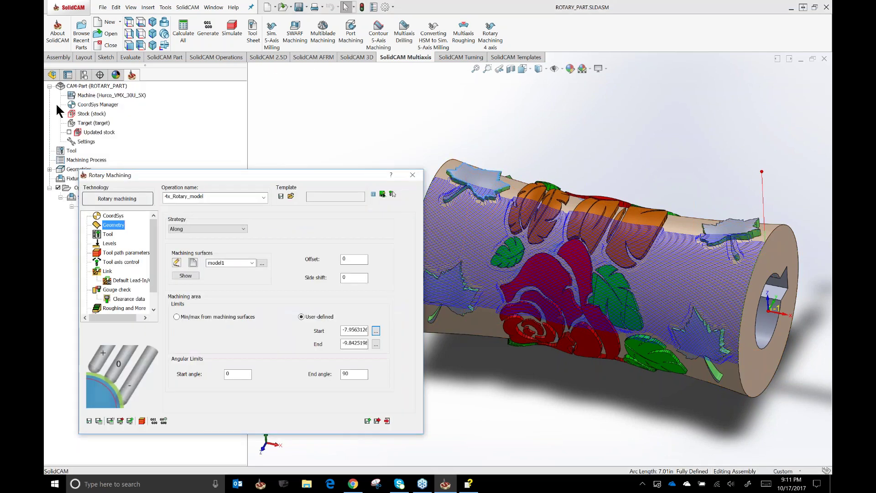
pyautogui.click(376, 343)
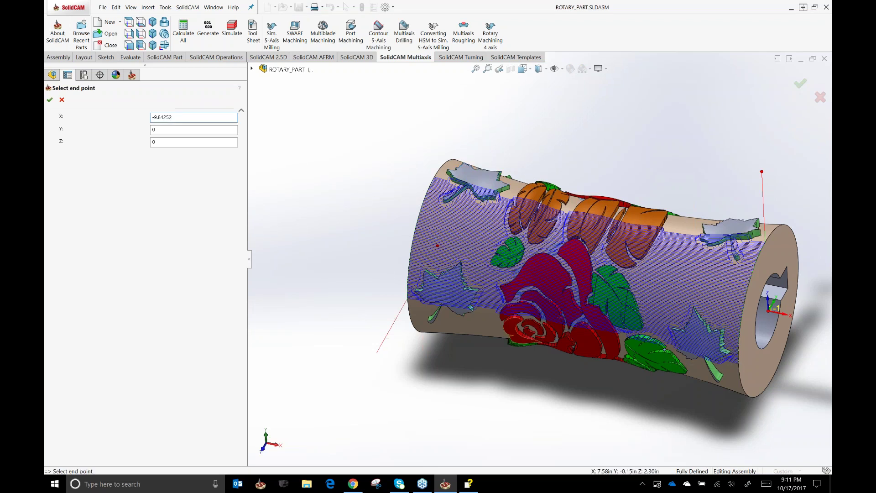
pyautogui.click(49, 100)
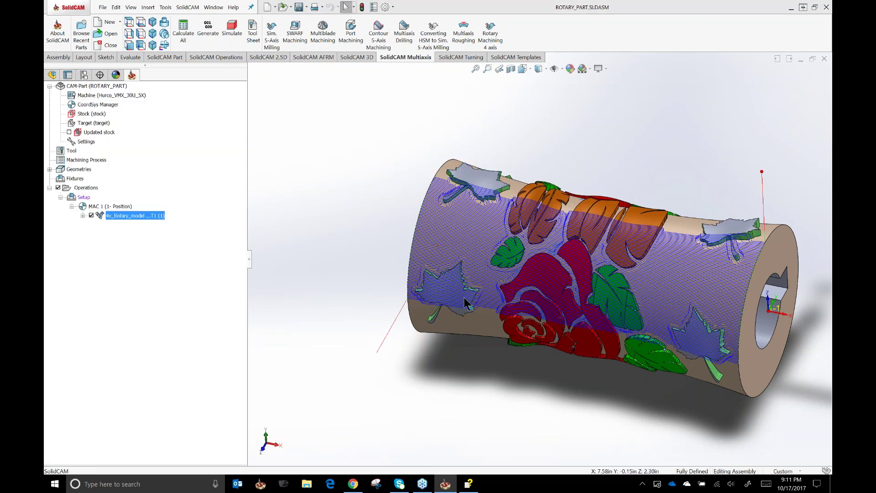
pyautogui.click(98, 420)
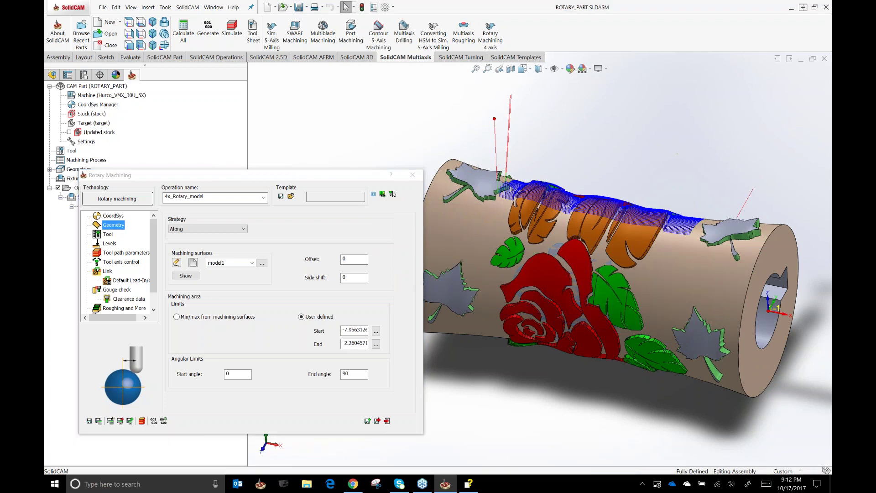
# Set the end angle of the angular limits to -90 and recalculate the tool path.
pyautogui.moveTo(667, 158); pyautogui.dragTo(678, 275, button='middle')
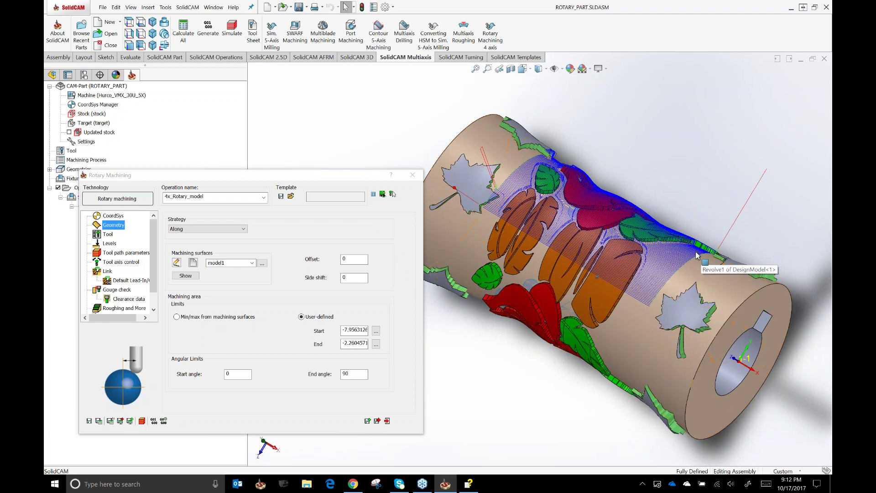
pyautogui.click(343, 375)
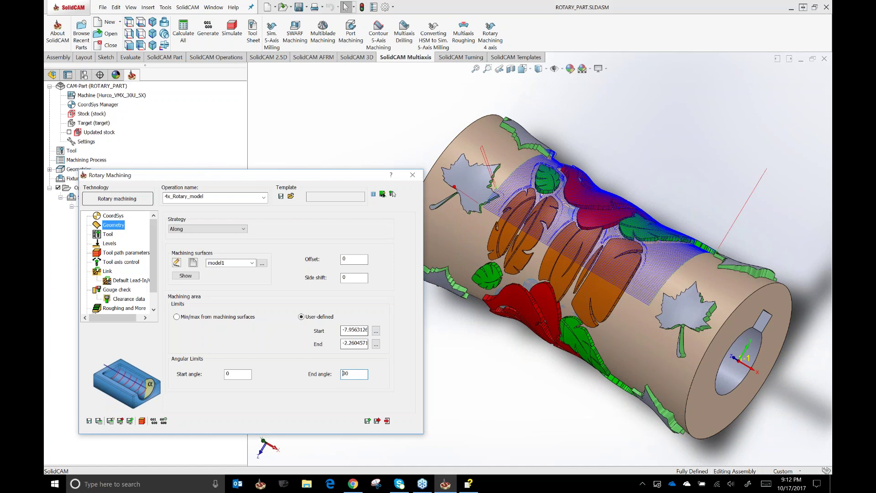
pyautogui.click(98, 420)
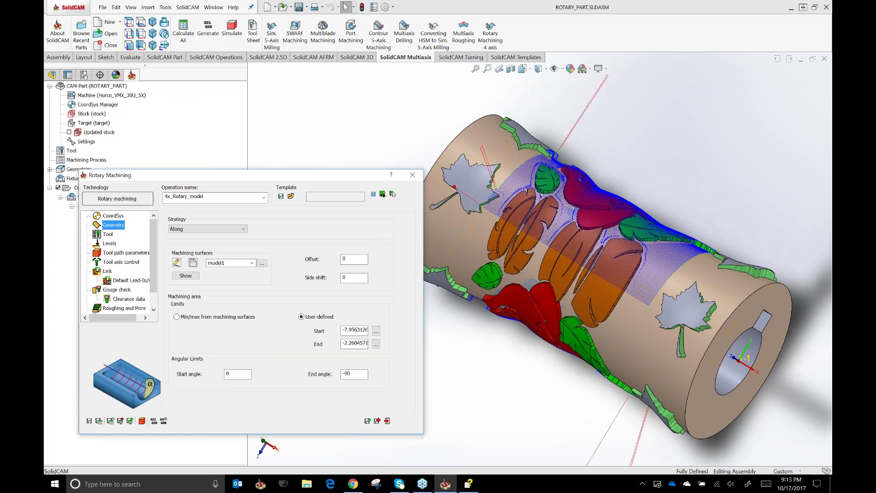
# Set the angular limits to a start angle of -90 and an end angle of 0, and recalculate the tool path.
pyautogui.moveTo(481, 396); pyautogui.dragTo(488, 389, button='middle')
pyautogui.doubleClick(238, 375)
pyautogui.write('-90')
pyautogui.press('Tab')
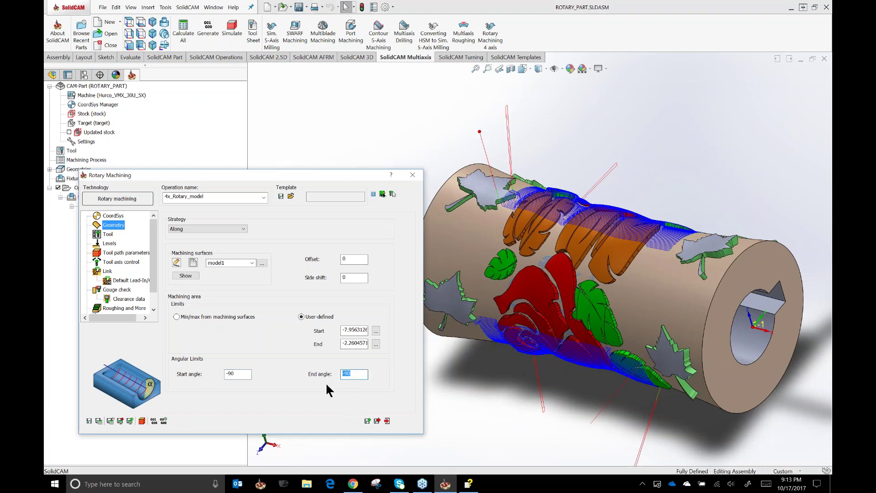
pyautogui.click(98, 420)
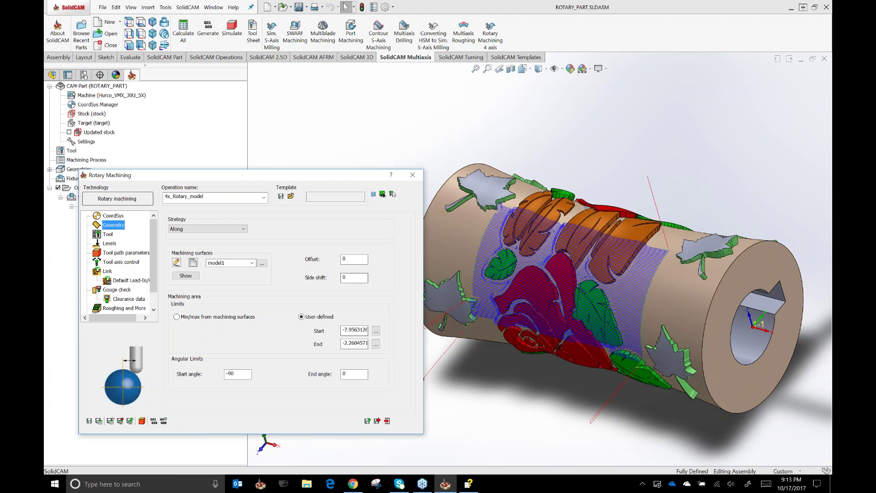
# Set the machining area to min/max from machining surfaces, with angular limits from 0 to 90.
pyautogui.click(177, 316)
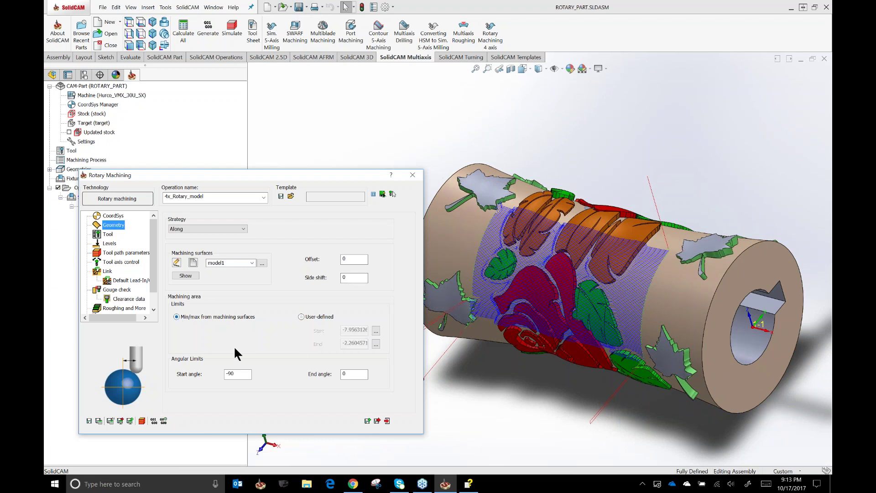
pyautogui.doubleClick(246, 374)
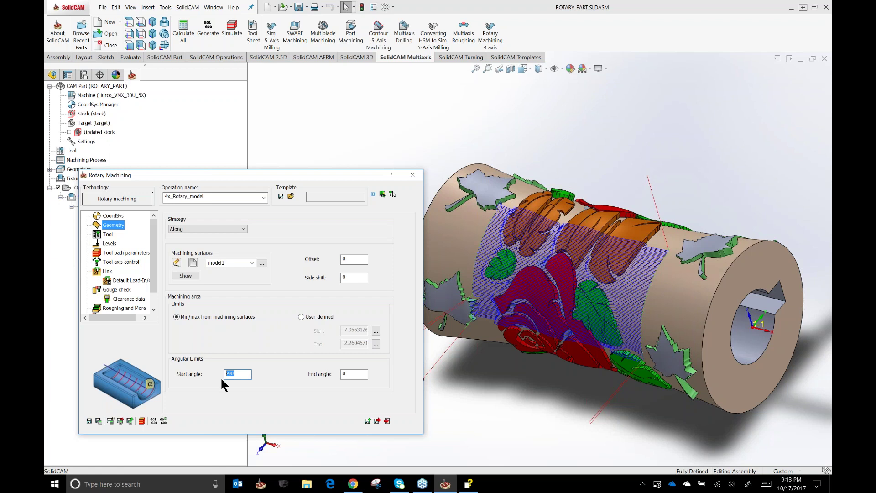
pyautogui.write('0')
pyautogui.doubleClick(354, 374)
# Change the strategy to Around, recalculate, and examine the passes across the leaf and rose decorations.
pyautogui.click(194, 228)
pyautogui.click(191, 243)
pyautogui.click(99, 420)
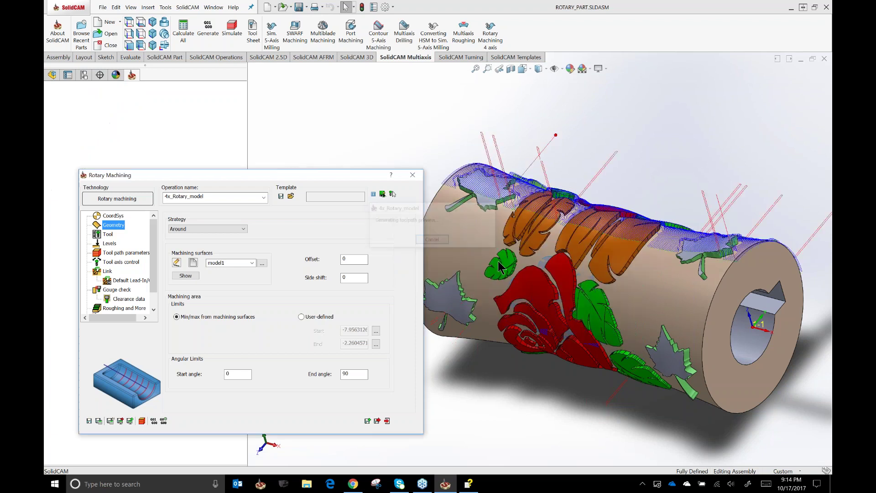
pyautogui.moveTo(712, 172); pyautogui.dragTo(753, 251, button='middle')
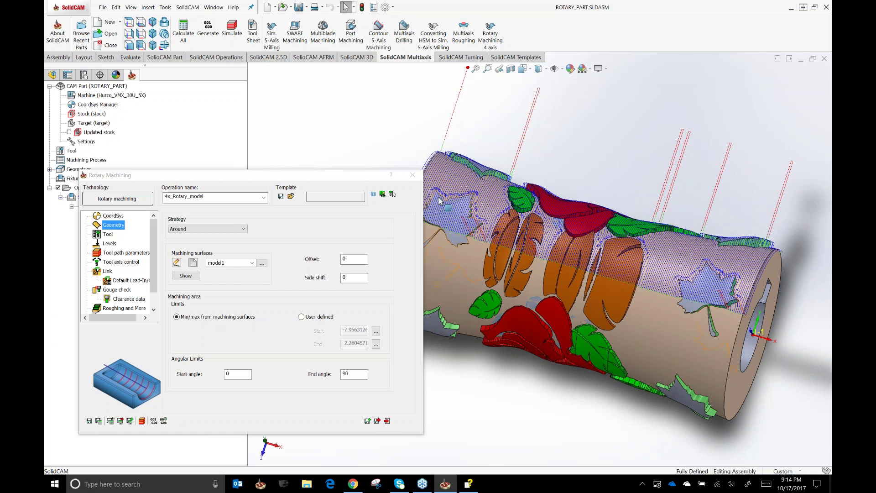
pyautogui.moveTo(434, 198); pyautogui.dragTo(688, 228, button='middle')
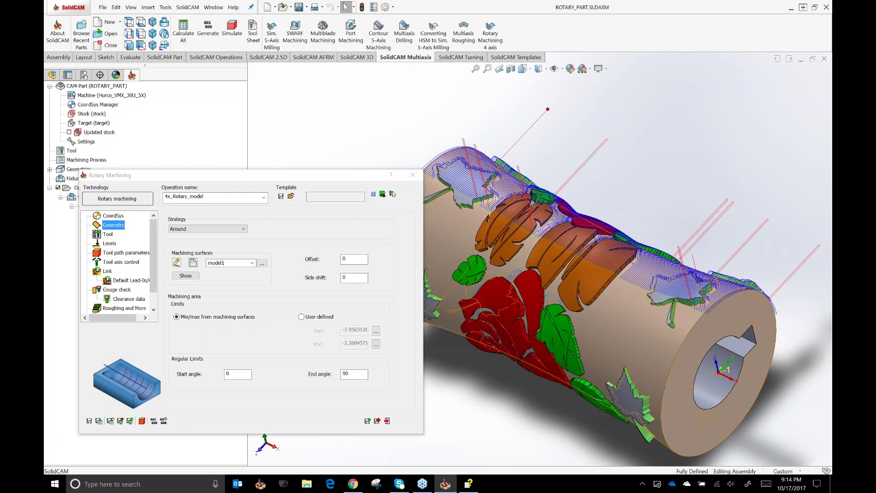
pyautogui.scroll(-6, 661, 275)
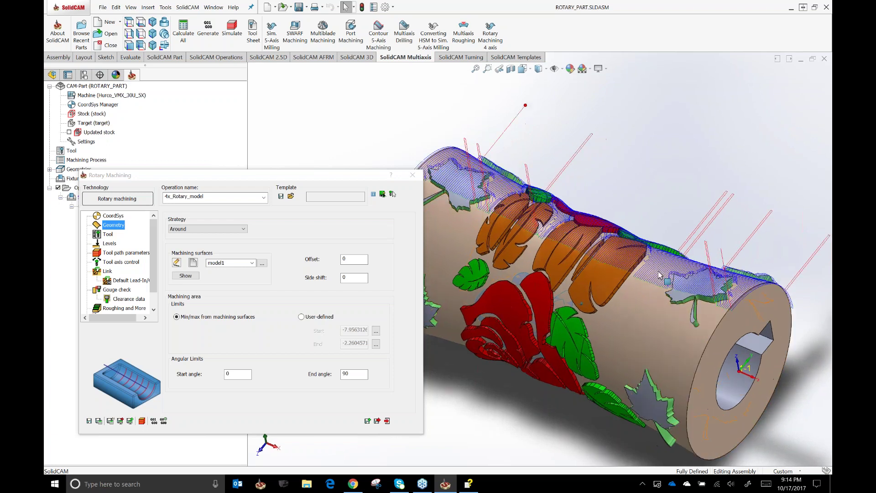
pyautogui.moveTo(661, 275); pyautogui.dragTo(602, 156, button='middle')
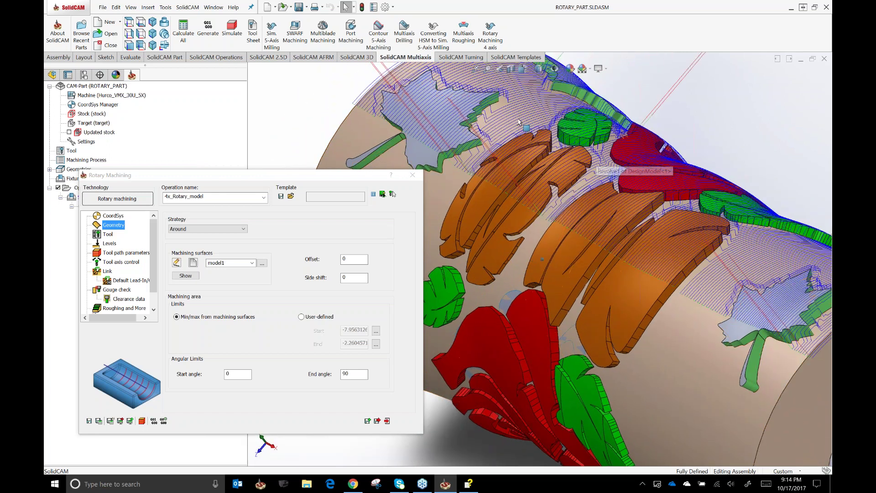
pyautogui.press('f')
pyautogui.scroll(-3, 589, 287)
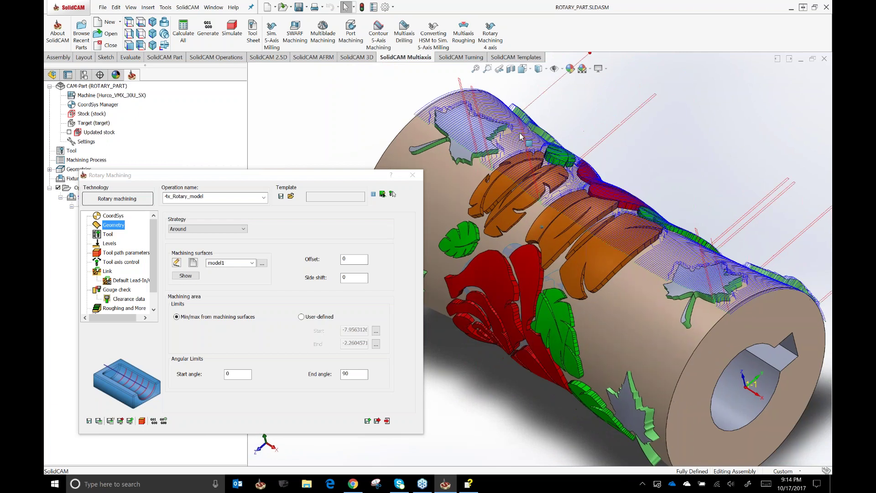
# Set the machining strategy to Along and recalculate the tool path.
pyautogui.click(244, 229)
pyautogui.click(182, 241)
pyautogui.click(98, 420)
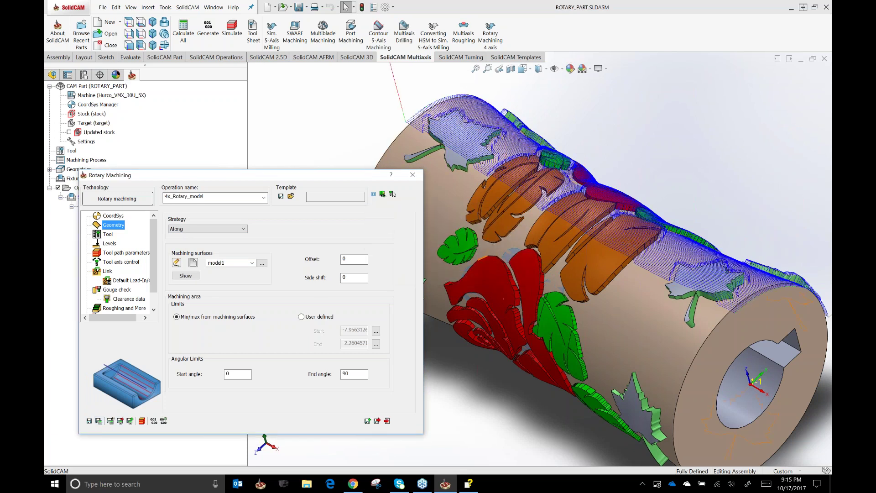
# Review the operation's tool path parameters, geometry settings and assigned tool.
pyautogui.click(116, 251)
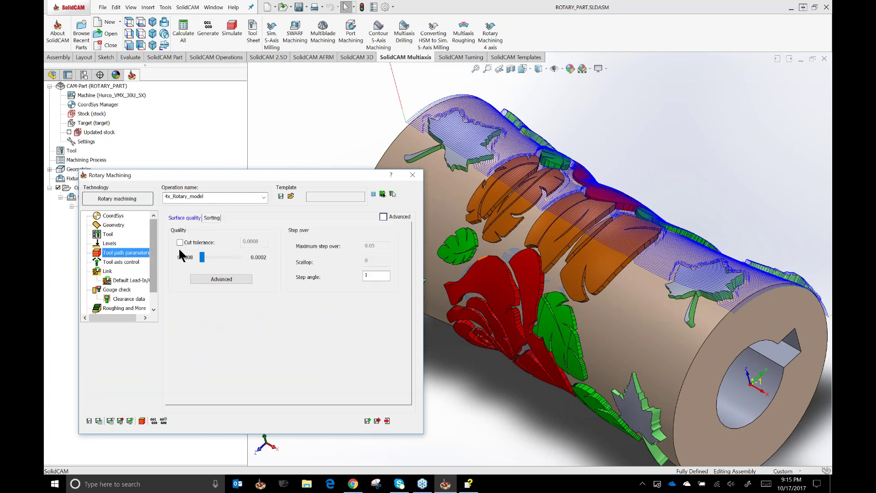
pyautogui.click(114, 224)
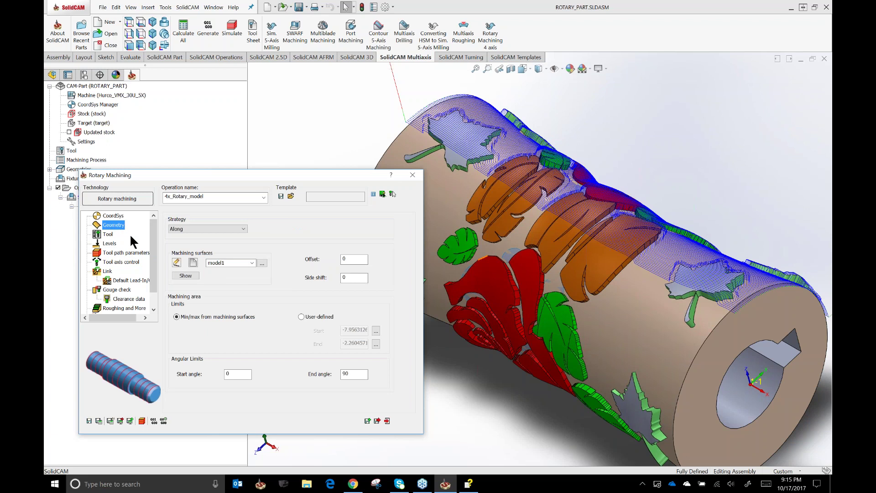
pyautogui.click(109, 235)
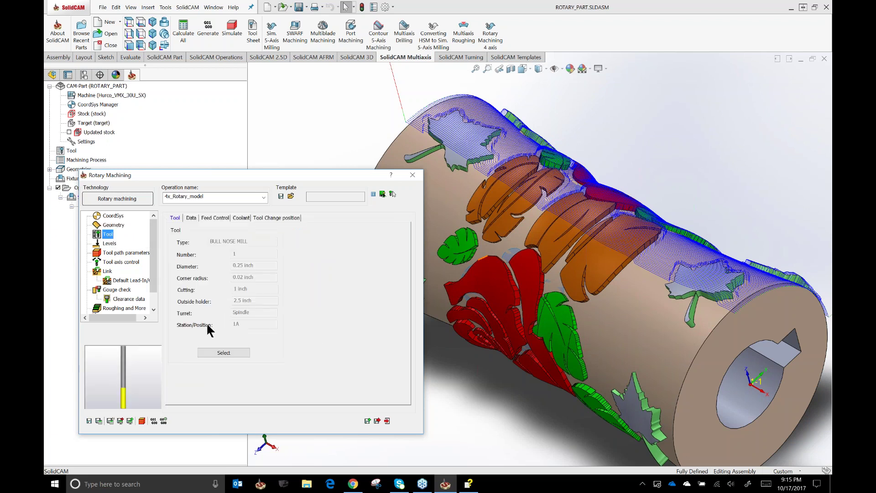
# Open the Levels settings and compare the entry safety distance with the approach move at the cylinder's far end.
pyautogui.click(110, 243)
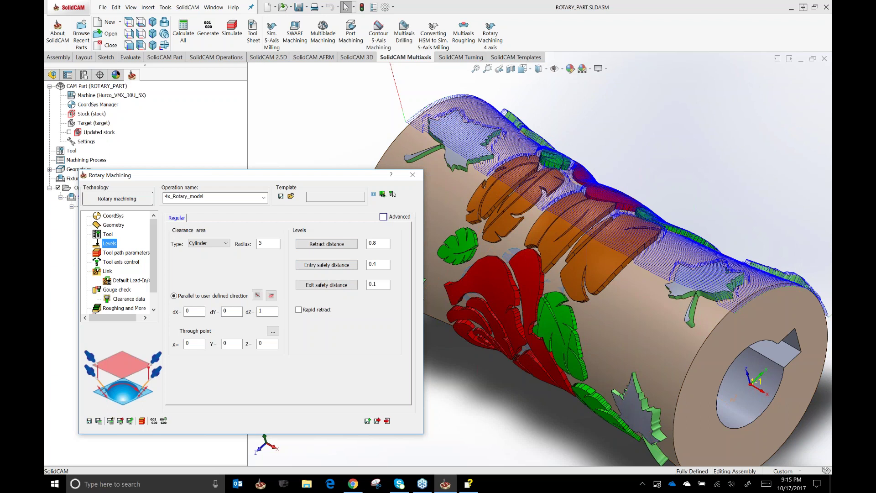
pyautogui.click(631, 108)
pyautogui.press('Left')
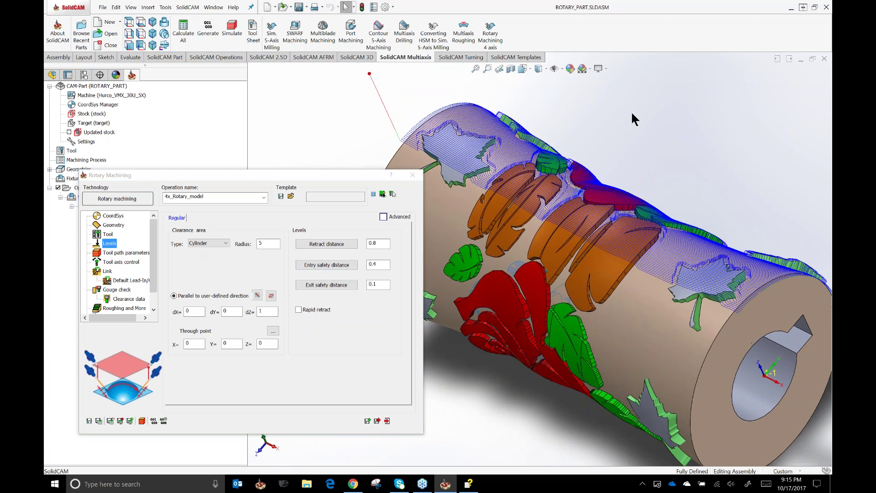
pyautogui.press('f')
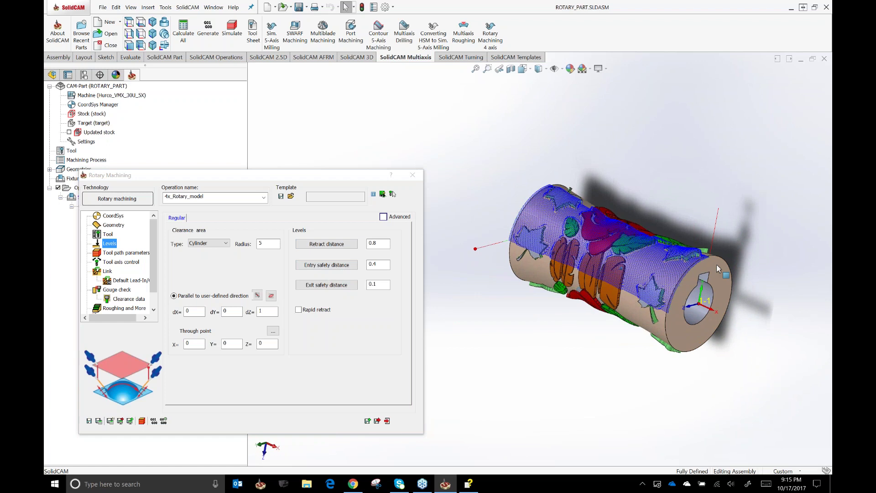
pyautogui.moveTo(717, 269); pyautogui.dragTo(638, 233, button='middle')
pyautogui.scroll(2, 638, 233)
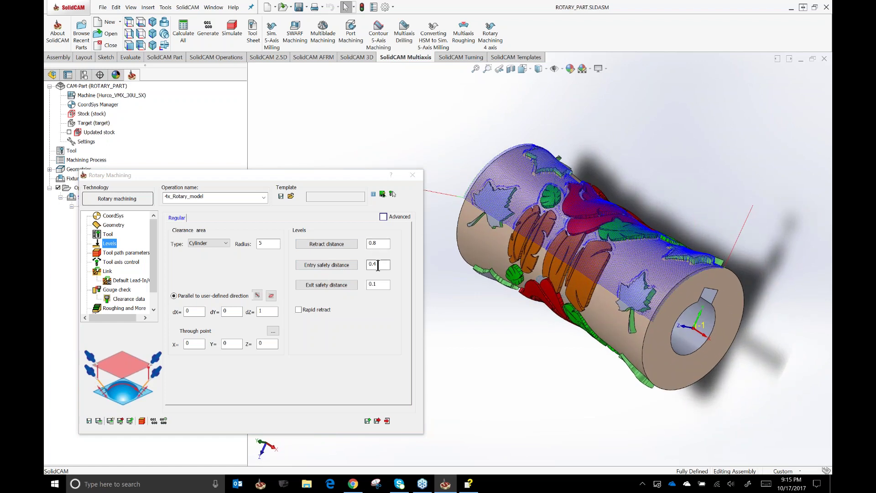
pyautogui.moveTo(726, 256); pyautogui.dragTo(752, 262, button='middle')
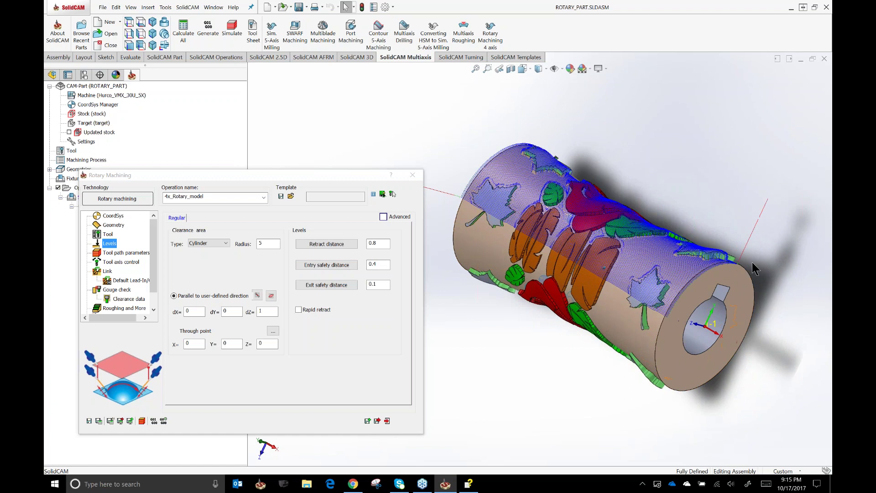
pyautogui.scroll(3, 752, 262)
pyautogui.scroll(3, 489, 194)
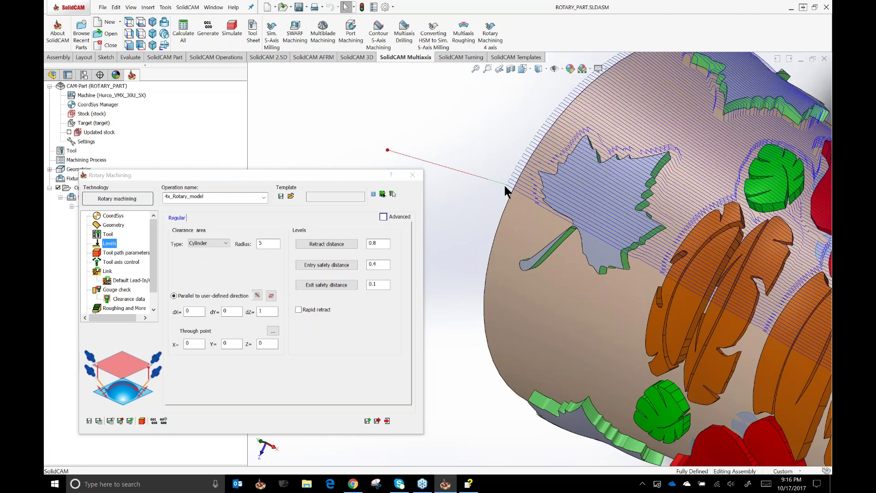
pyautogui.click(362, 265)
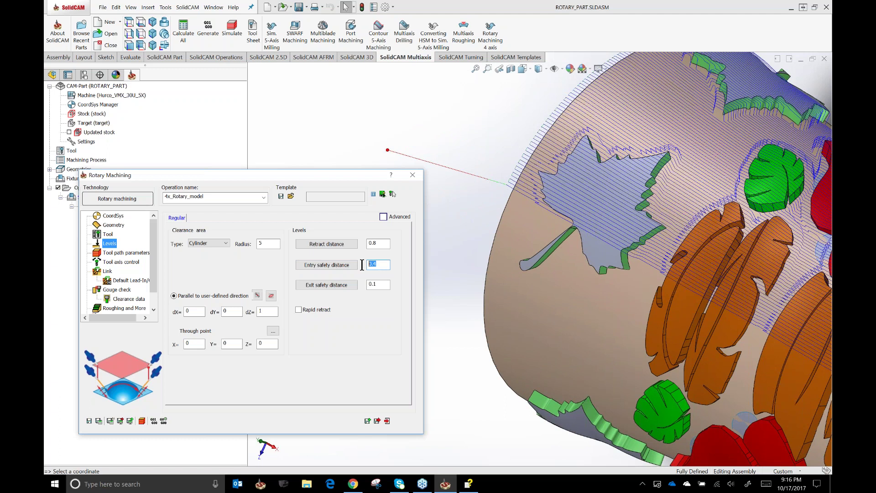
# Examine the retract move at the keyway end of the cylinder and recheck the entry safety distance against the whole tool path.
pyautogui.moveTo(459, 216); pyautogui.dragTo(411, 201, button='middle')
pyautogui.scroll(-5, 685, 256)
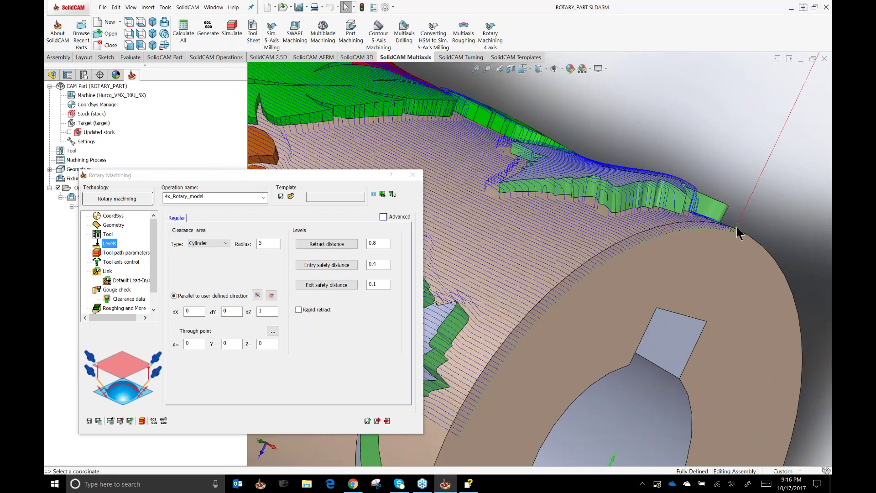
pyautogui.scroll(2, 639, 237)
pyautogui.press('f')
pyautogui.press('Left')
pyautogui.press('Left')
pyautogui.press('Left')
pyautogui.press('Left')
pyautogui.press('Left')
pyautogui.press('Left')
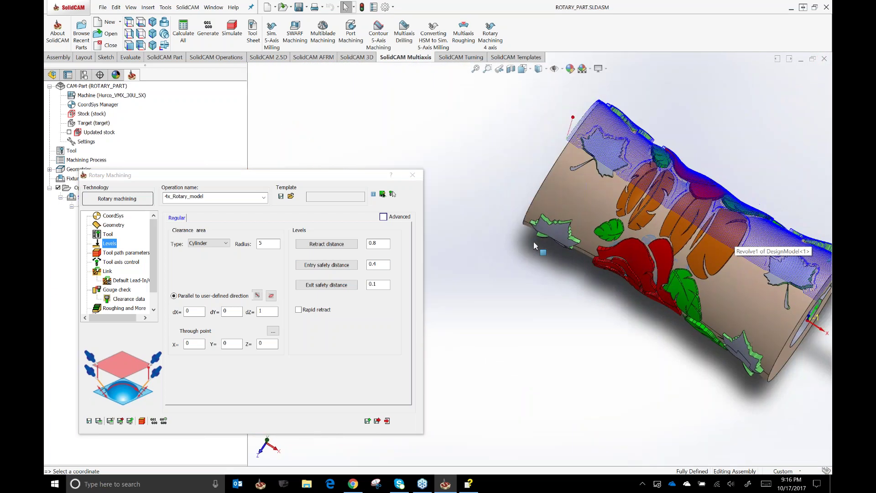
pyautogui.press('Left')
pyautogui.press('Left')
pyautogui.press('Left')
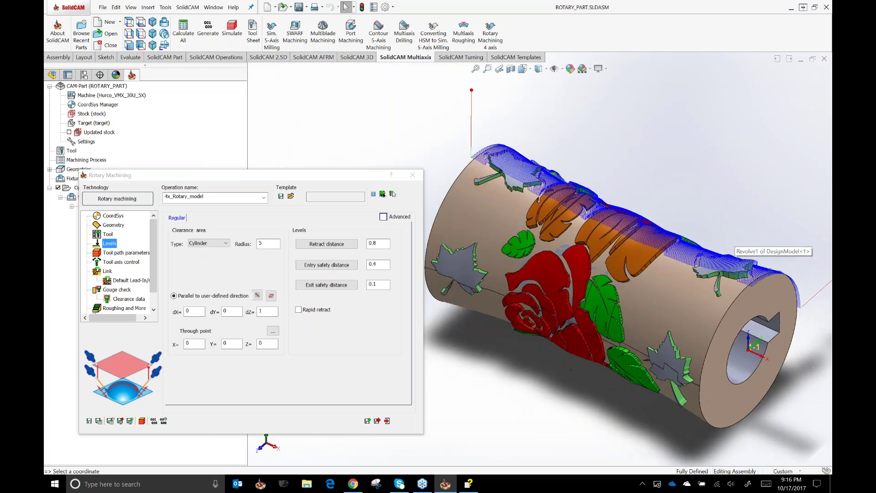
pyautogui.doubleClick(377, 265)
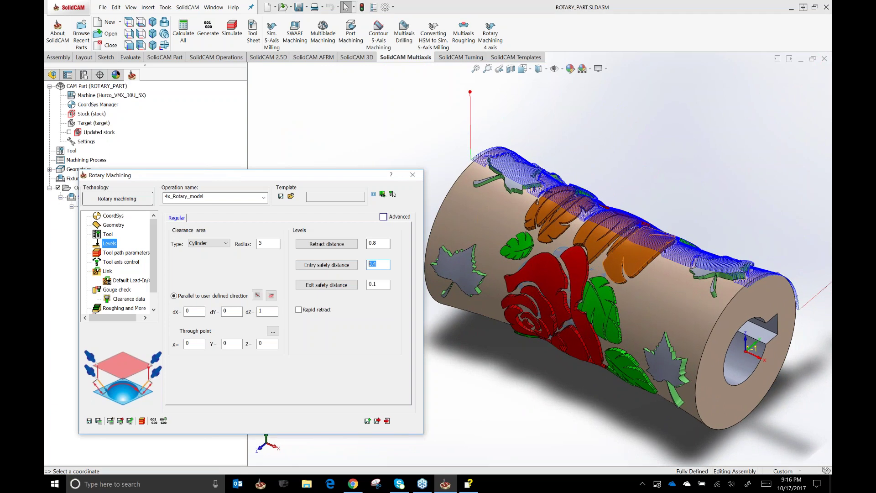
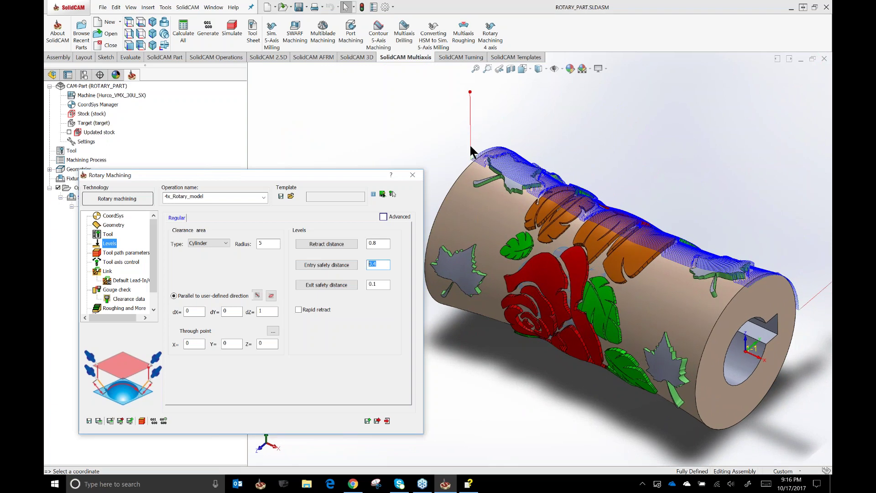
# Review the tool's cutting feed, Feed Z and retract feed in its feed and spin data.
pyautogui.click(112, 236)
pyautogui.click(191, 218)
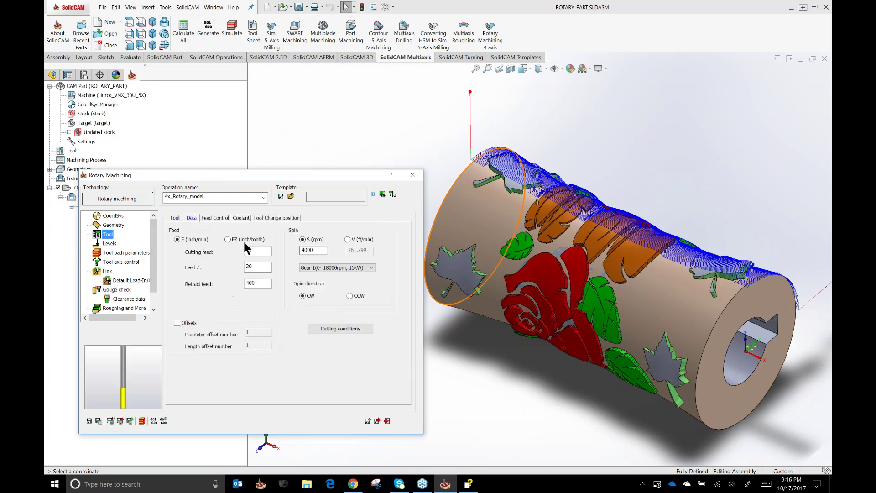
pyautogui.click(257, 251)
pyautogui.doubleClick(252, 267)
pyautogui.doubleClick(250, 283)
# Simulate the rotary operation and step to the first tool moves, watching the Feed value in the simulation data.
pyautogui.click(142, 419)
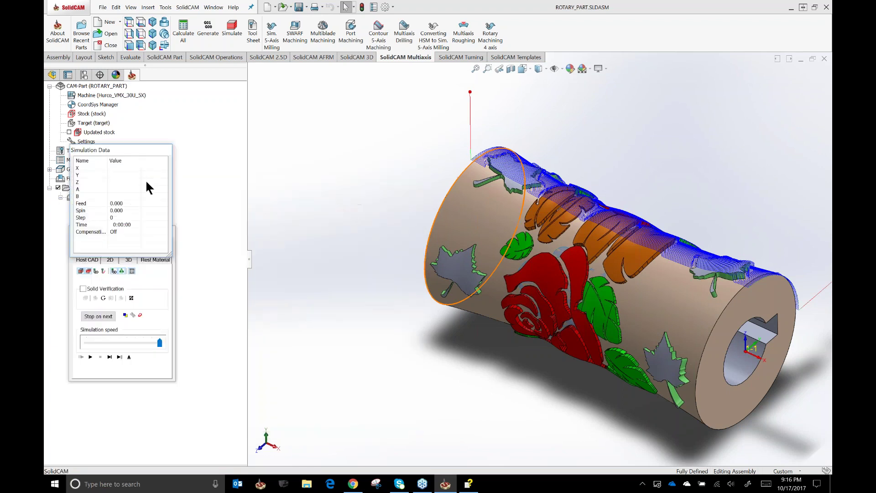
pyautogui.moveTo(150, 148); pyautogui.dragTo(151, 112)
pyautogui.click(113, 160)
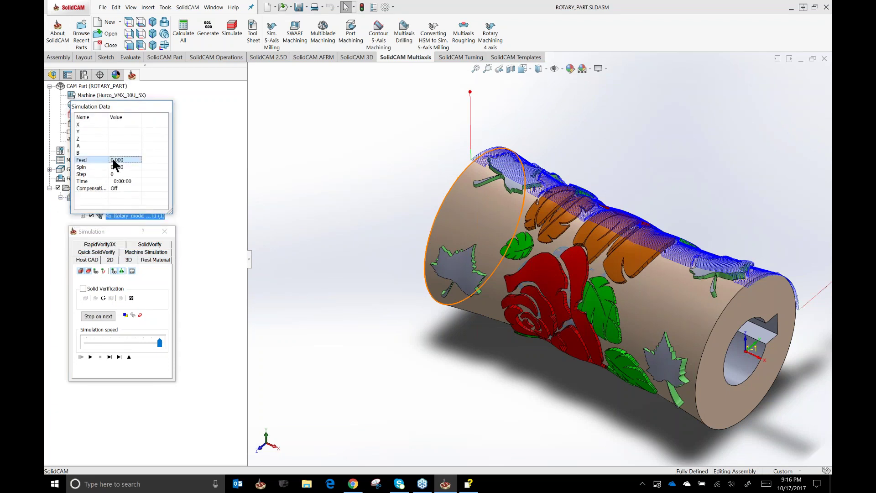
pyautogui.click(110, 357)
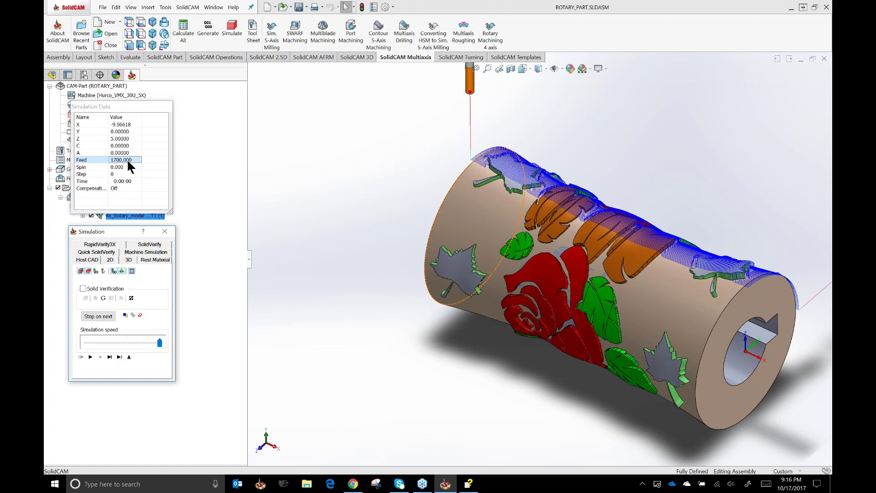
pyautogui.click(109, 357)
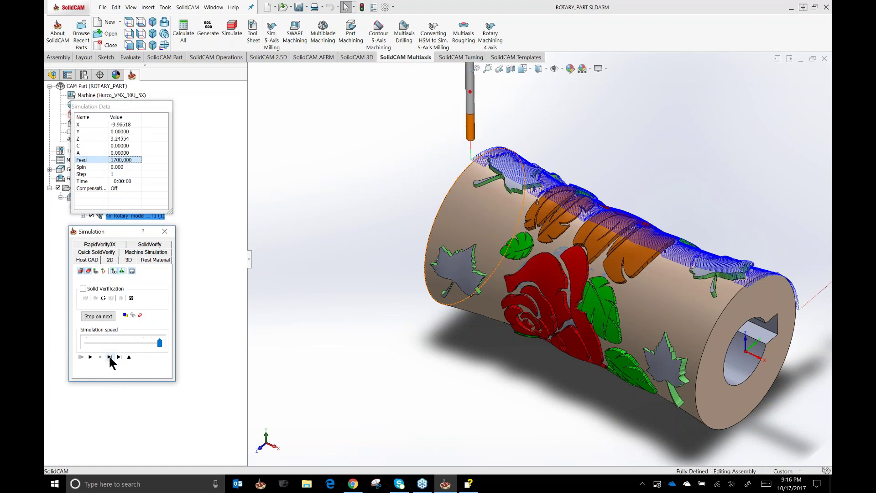
# Step through the tool's descent to the first cutting move, comparing the feed at each move, and exit the simulation.
pyautogui.scroll(-3, 442, 142)
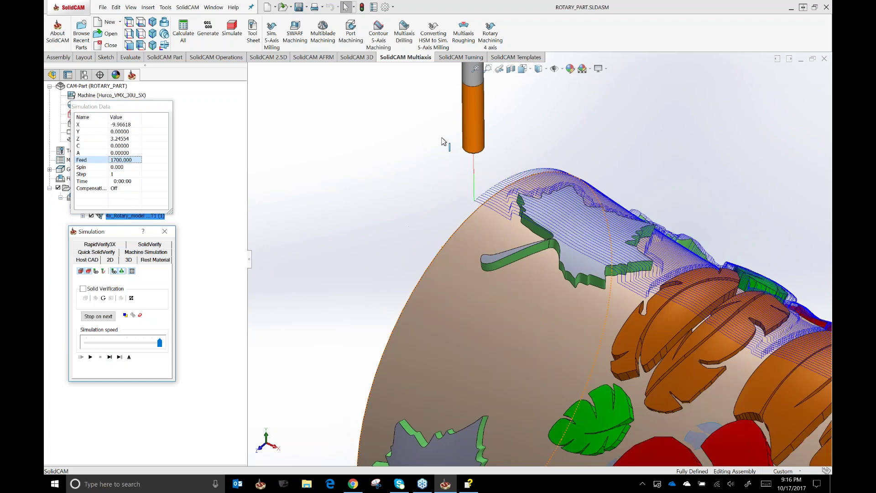
pyautogui.click(109, 357)
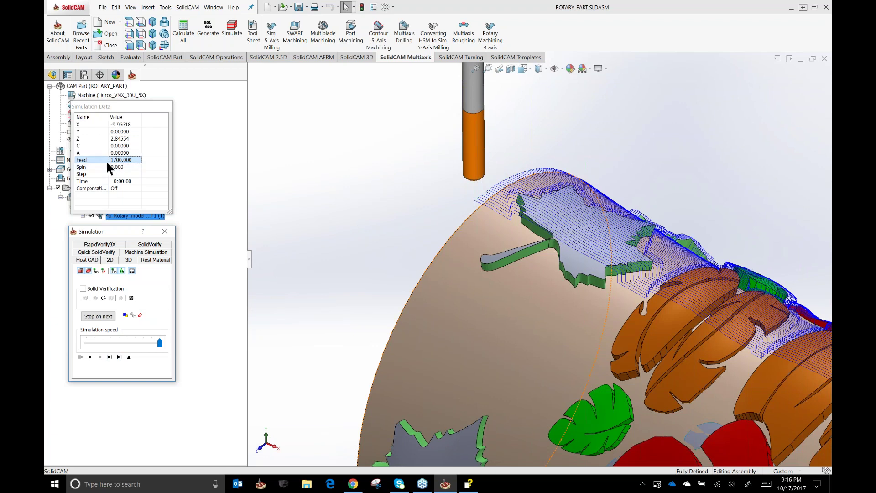
pyautogui.click(109, 357)
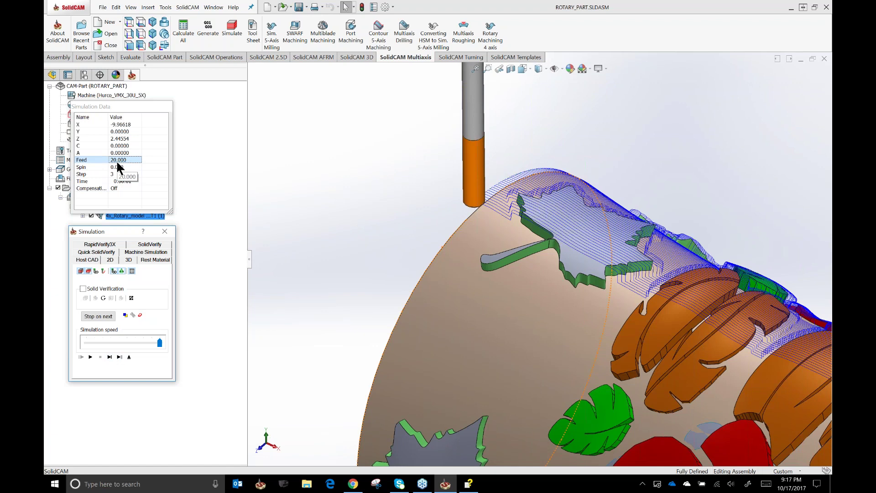
pyautogui.click(340, 216)
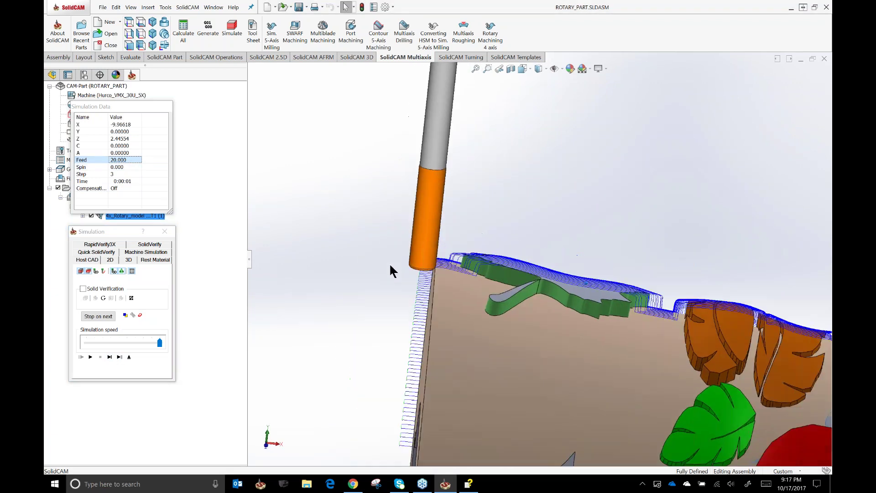
pyautogui.scroll(1, 390, 266)
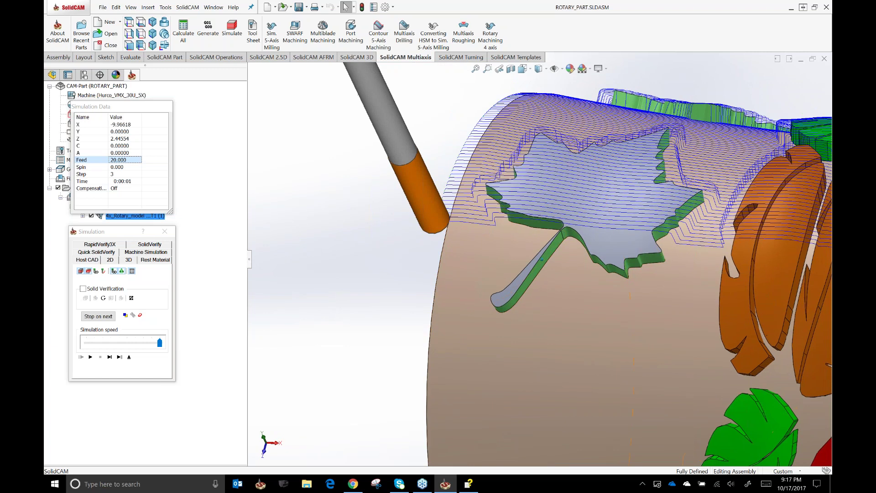
pyautogui.click(109, 357)
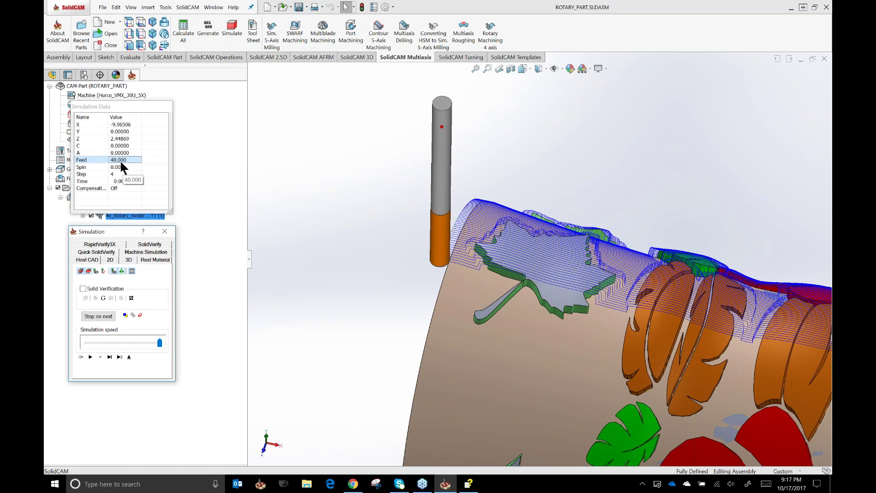
pyautogui.click(165, 232)
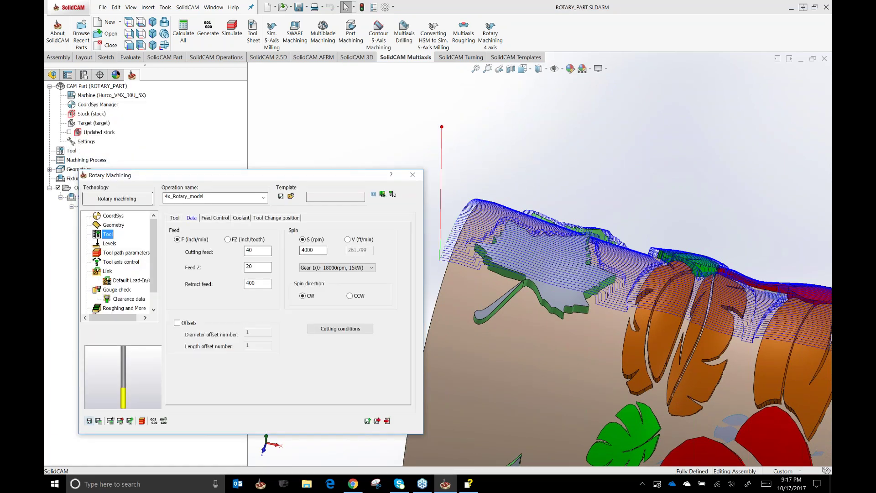
# Review the retract distance and the clearance cylinder's radius in the Levels settings.
pyautogui.click(112, 253)
pyautogui.click(109, 243)
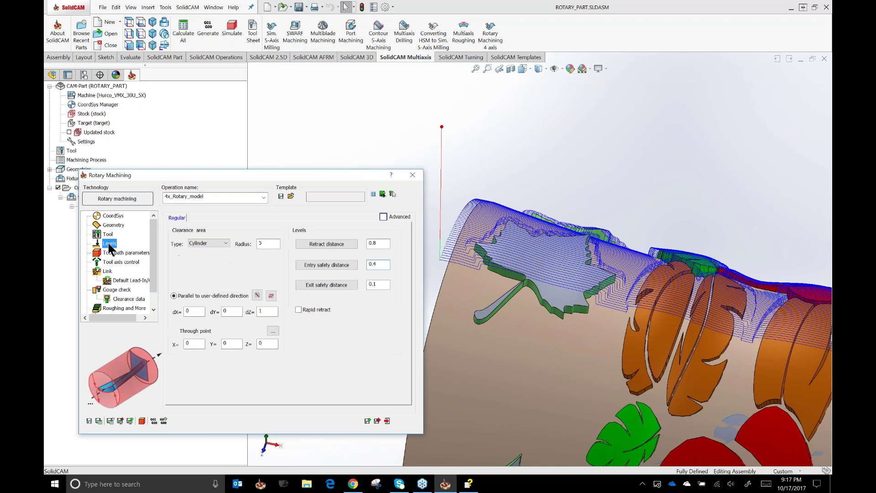
pyautogui.click(385, 243)
pyautogui.moveTo(385, 243); pyautogui.dragTo(364, 242)
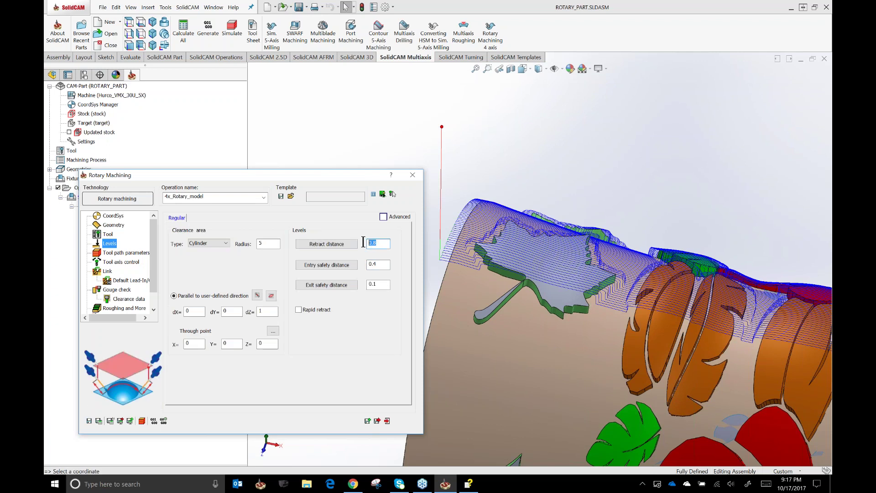
pyautogui.click(387, 244)
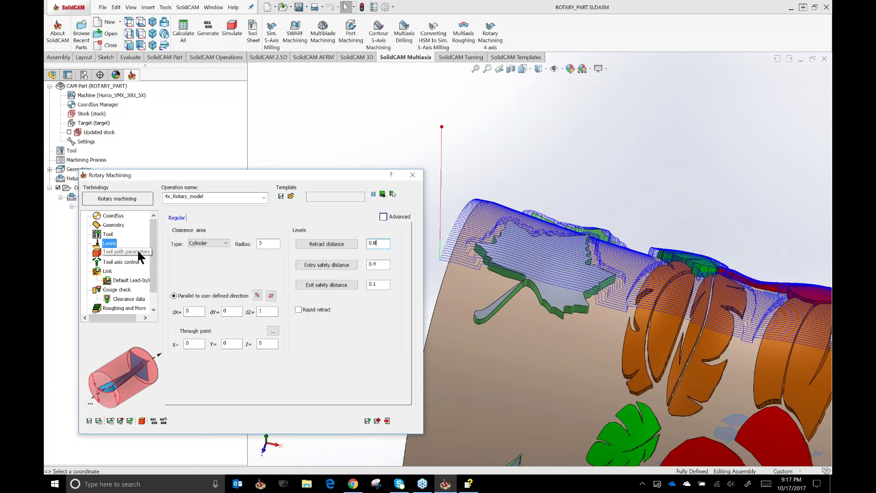
pyautogui.click(260, 245)
# Review the step angle in the tool path parameters and the angular limits in the geometry settings.
pyautogui.click(121, 252)
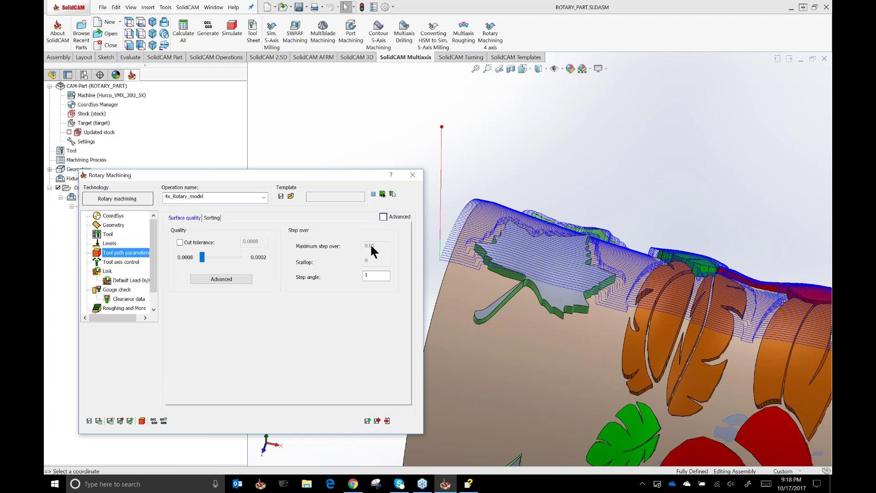
pyautogui.click(374, 278)
pyautogui.click(628, 155)
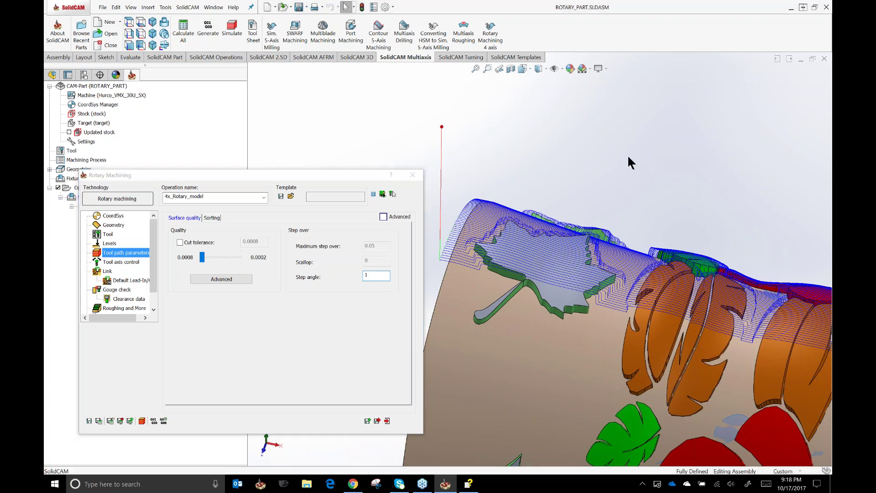
pyautogui.click(113, 225)
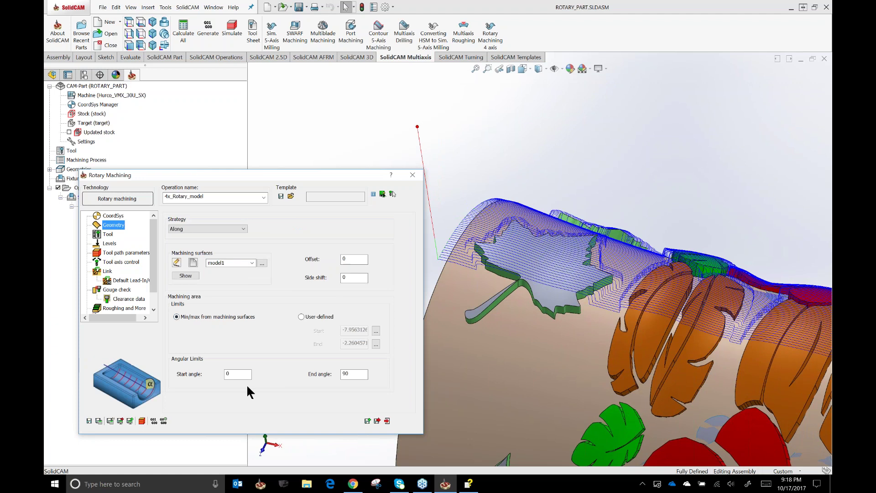
# Adjust the surface quality to a cut tolerance of 0.0006 and save and calculate the operation.
pyautogui.click(99, 421)
pyautogui.click(438, 237)
pyautogui.moveTo(459, 174); pyautogui.dragTo(445, 200, button='middle')
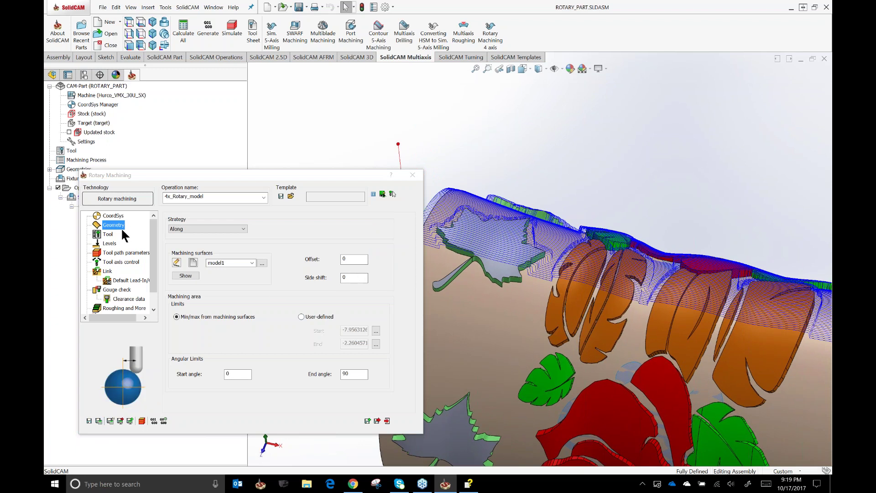
pyautogui.click(110, 251)
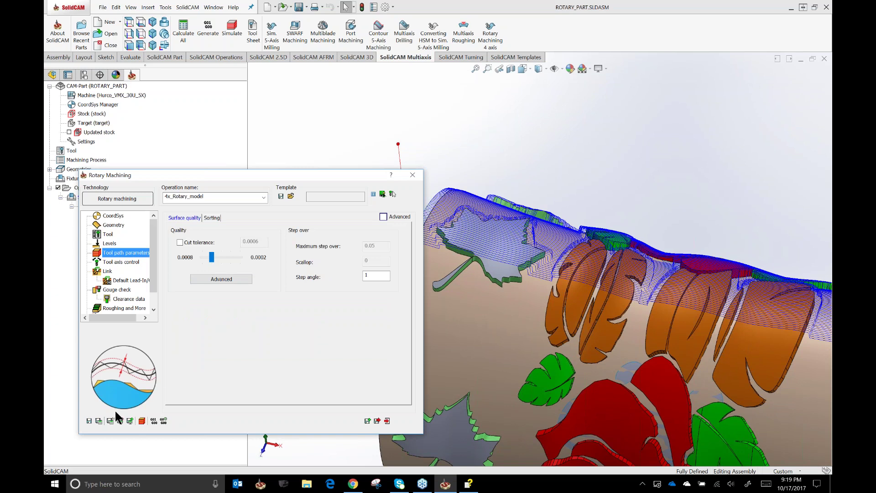
pyautogui.click(99, 421)
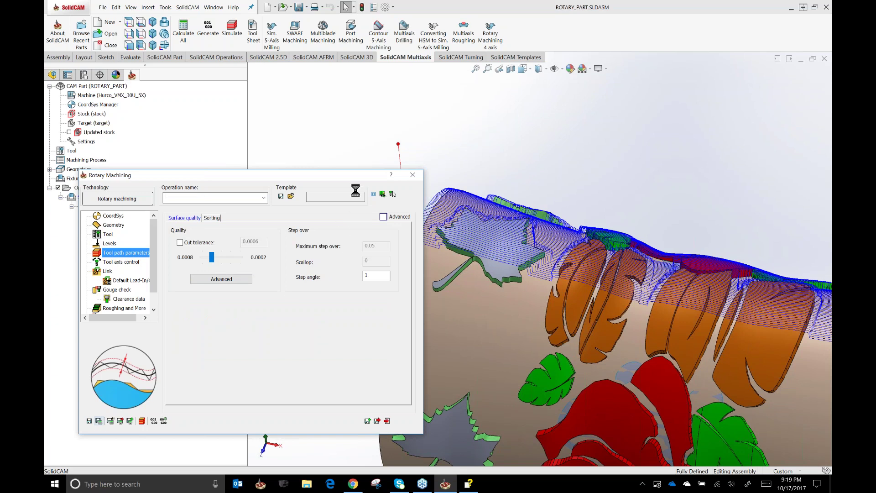
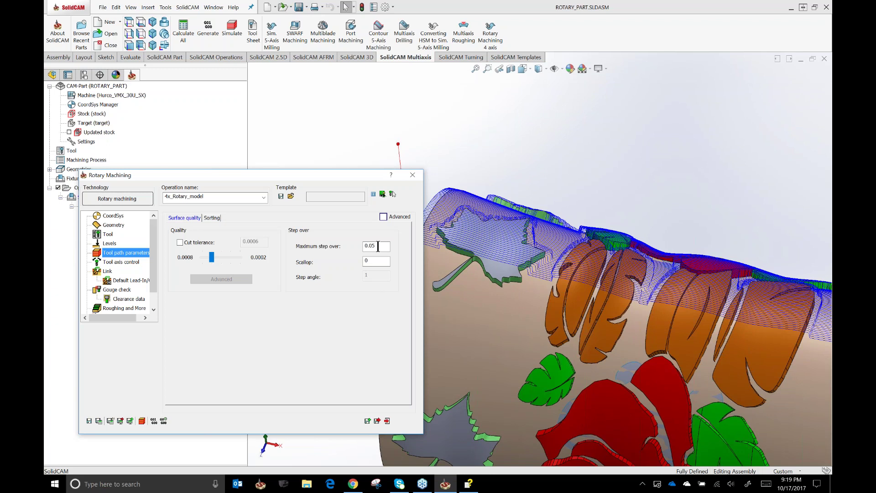
# Try to calculate the operation with a scallop of .001 in place of the maximum step over.
pyautogui.click(377, 246)
pyautogui.moveTo(377, 246); pyautogui.dragTo(354, 242)
pyautogui.press('Tab')
pyautogui.write('.001')
pyautogui.click(98, 420)
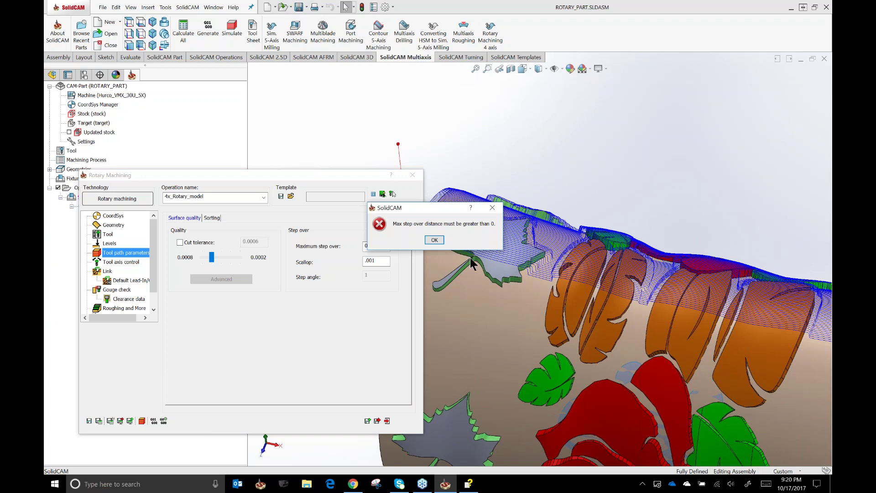
pyautogui.click(434, 240)
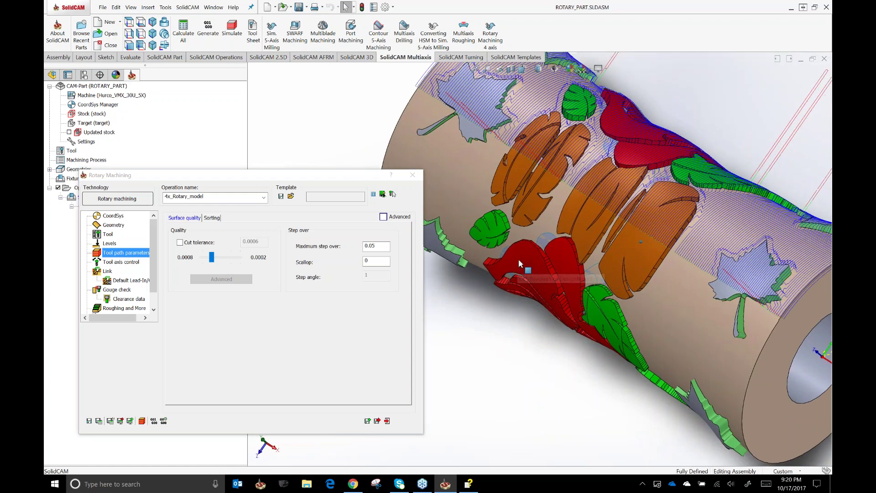
# Review the tool axis control settings: the output format, the rotary axis direction and base point, and the maximum angle step.
pyautogui.click(120, 262)
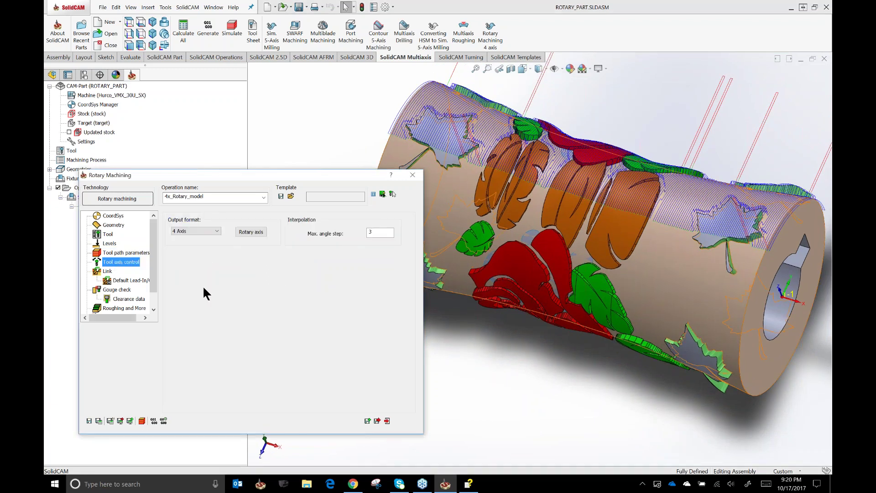
pyautogui.click(214, 232)
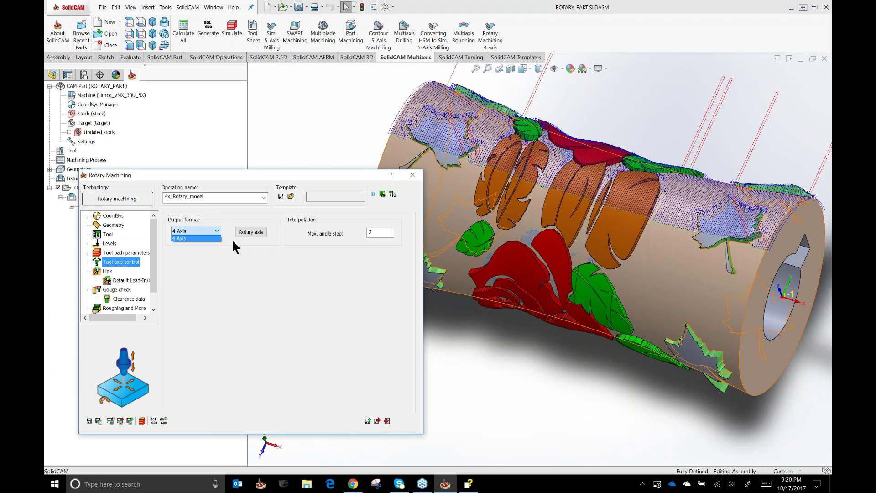
pyautogui.click(259, 230)
pyautogui.click(259, 231)
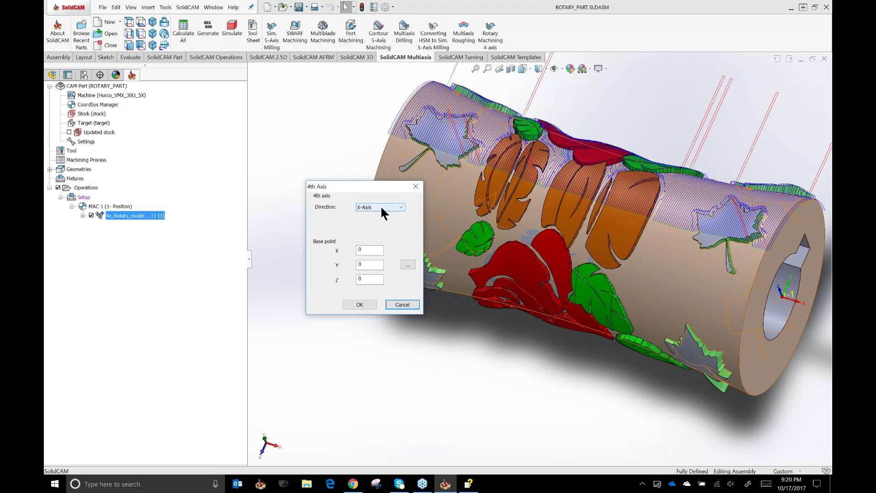
pyautogui.click(406, 306)
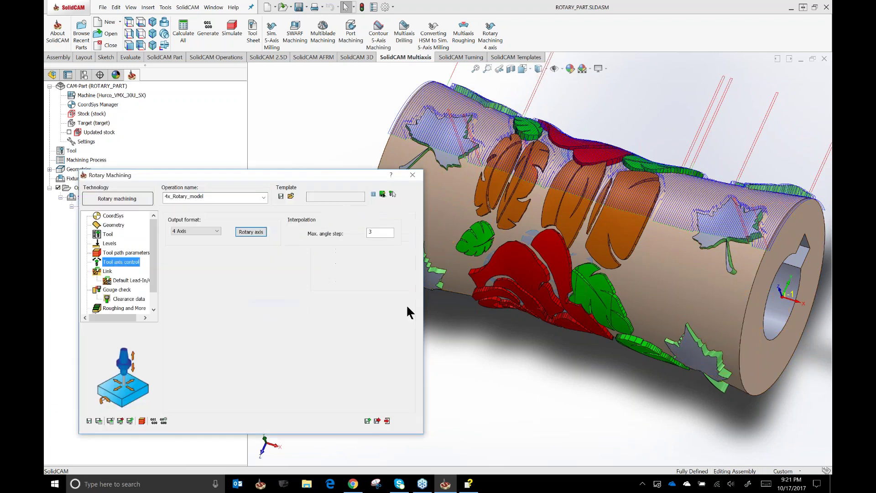
pyautogui.click(379, 233)
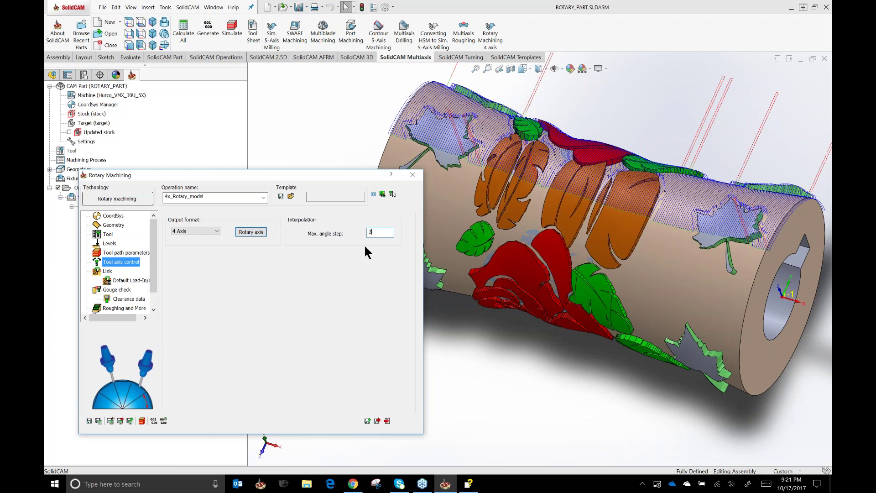
# Review the cutting methods available for sorting in the tool path parameters.
pyautogui.click(140, 253)
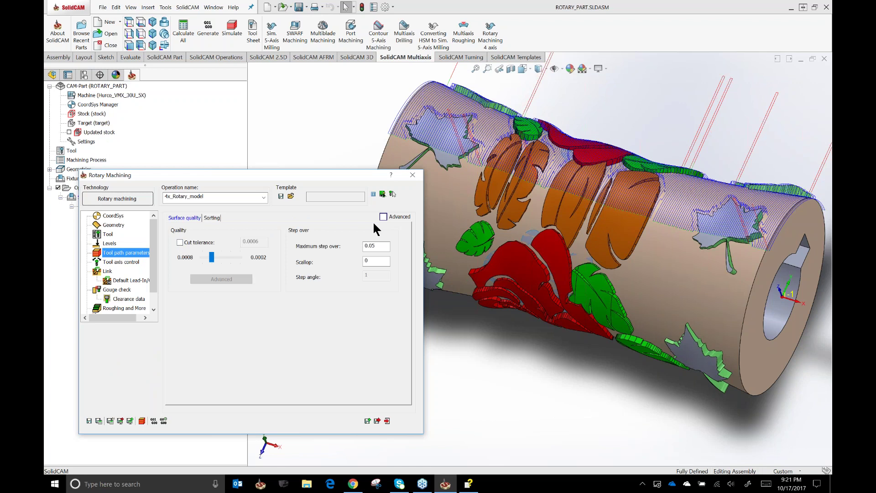
pyautogui.click(213, 217)
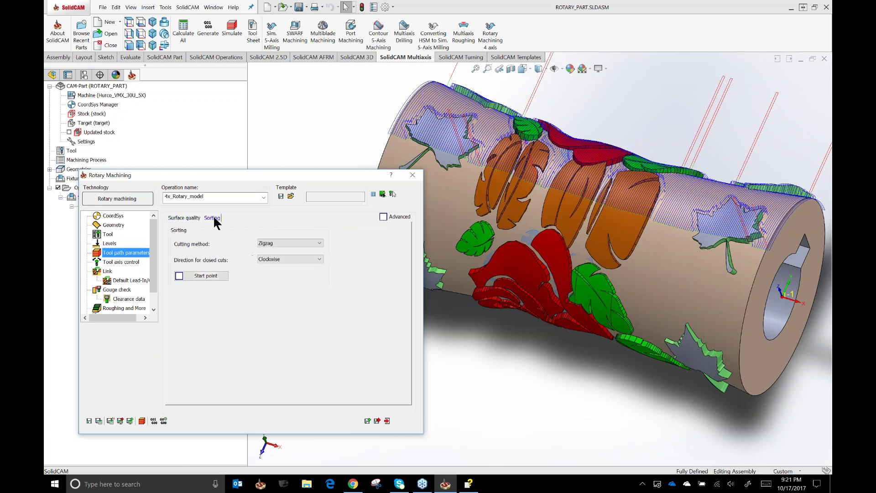
pyautogui.moveTo(297, 242)
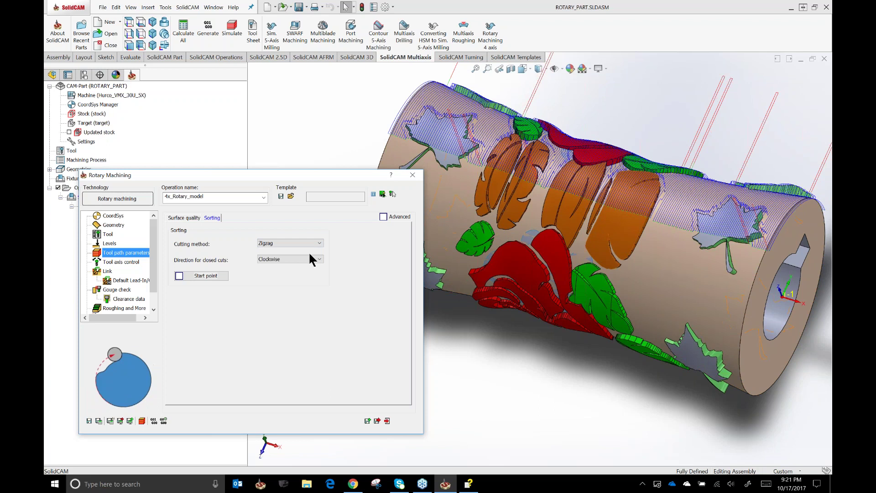
pyautogui.click(294, 243)
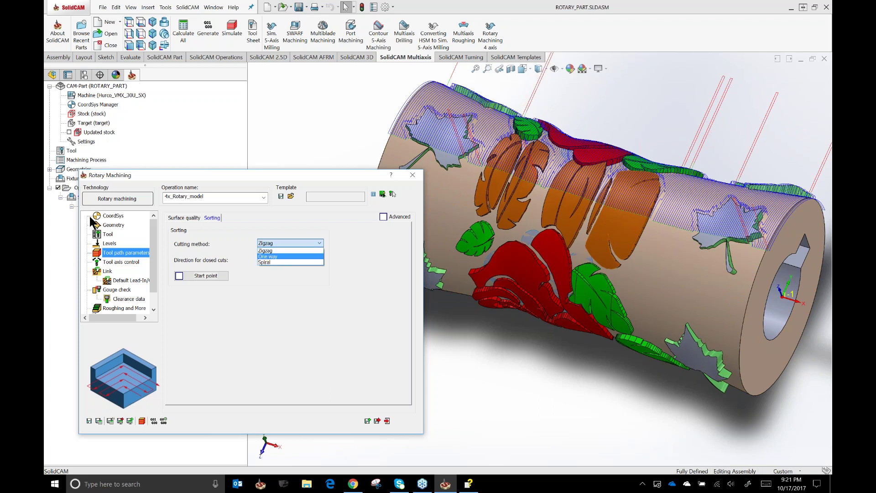
# Set the geometry strategy to Along and return to the tool path sorting options.
pyautogui.click(112, 224)
pyautogui.click(116, 224)
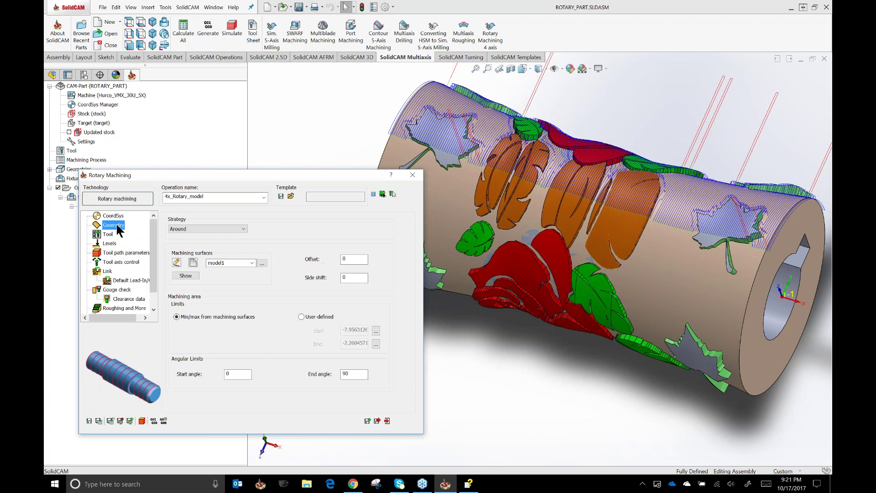
pyautogui.click(187, 229)
pyautogui.click(189, 234)
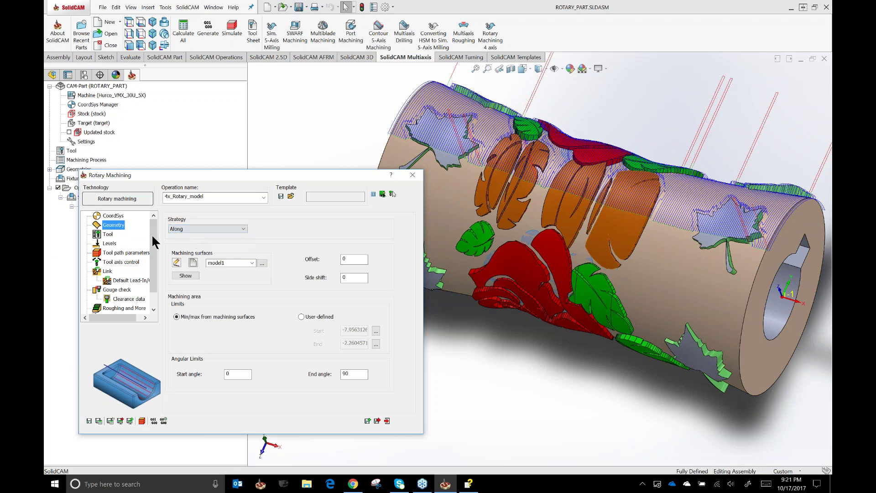
pyautogui.click(123, 252)
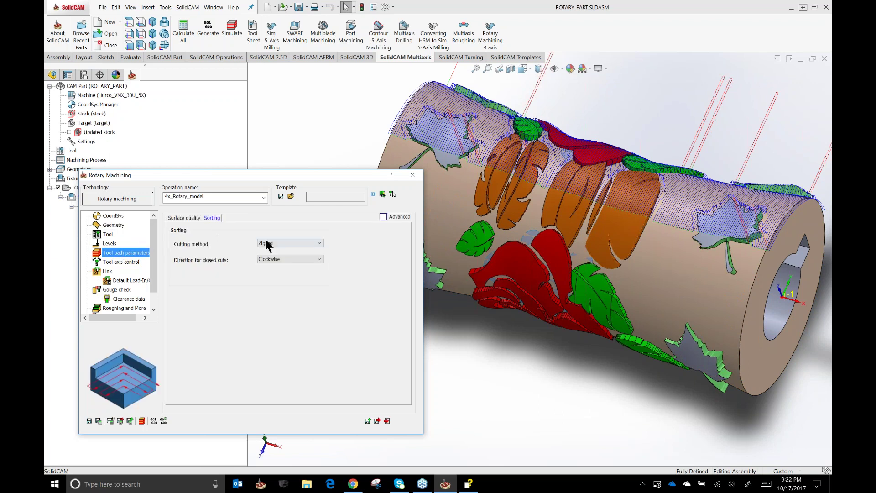
# Check the sorting cutting methods, keep Zigzag, and calculate the operation with the Along strategy.
pyautogui.click(288, 243)
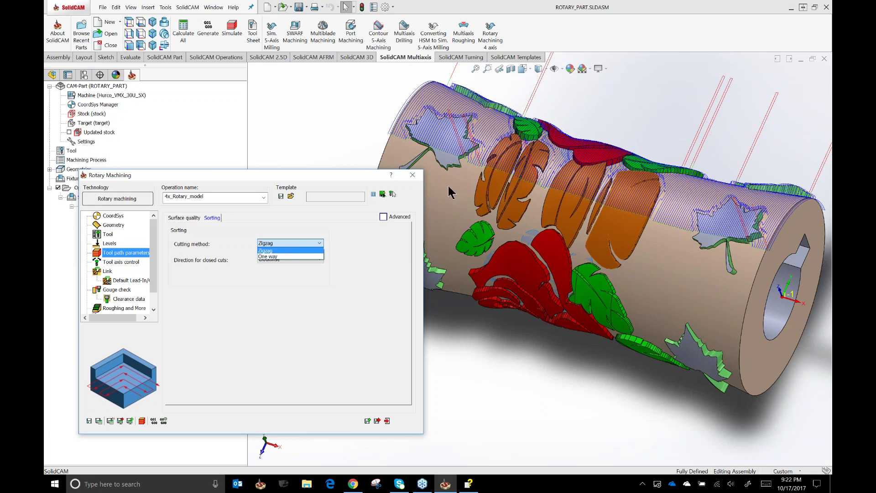
pyautogui.click(99, 421)
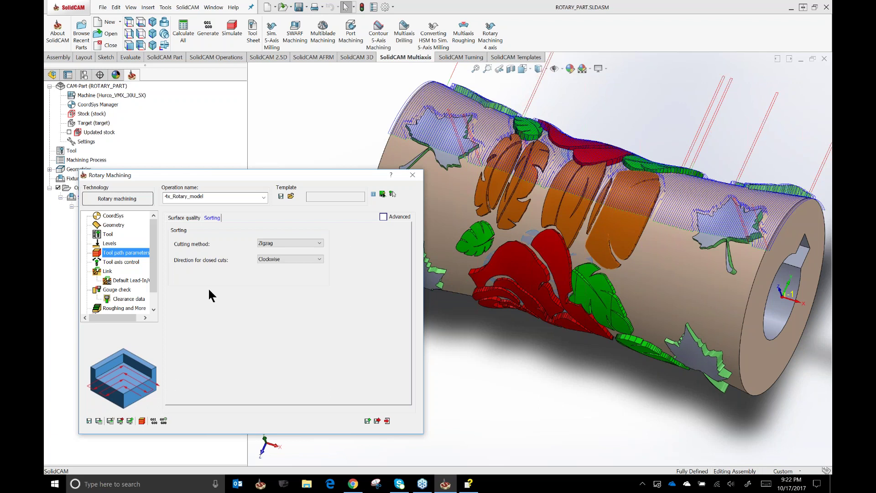
pyautogui.click(99, 421)
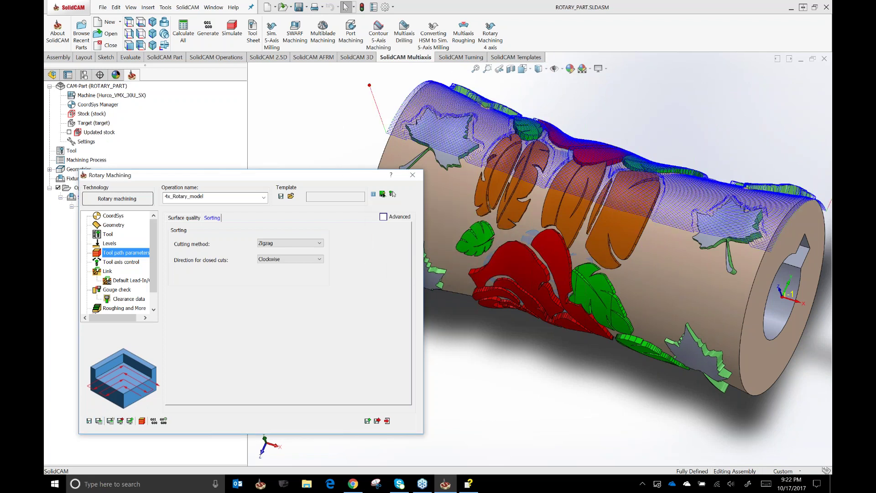
pyautogui.scroll(-5, 382, 140)
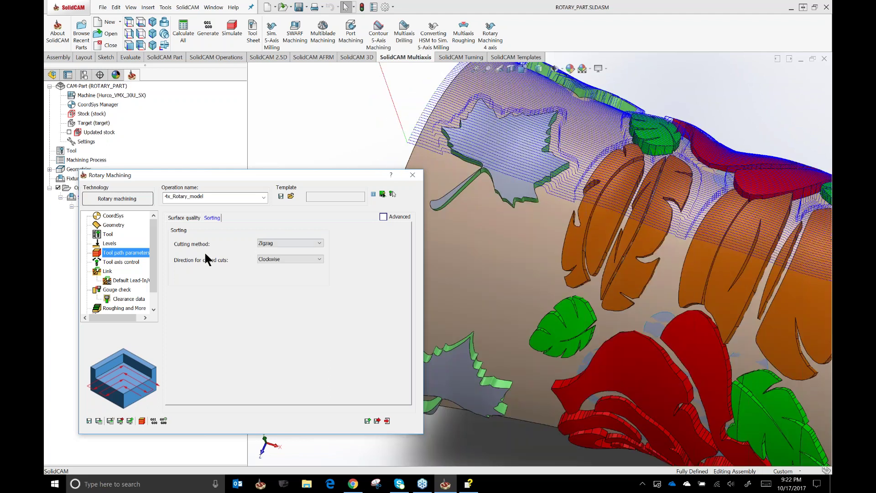
# Make the machining area limits user-defined and pick the start point on the cylinder's end face beside the coordinate system.
pyautogui.click(113, 226)
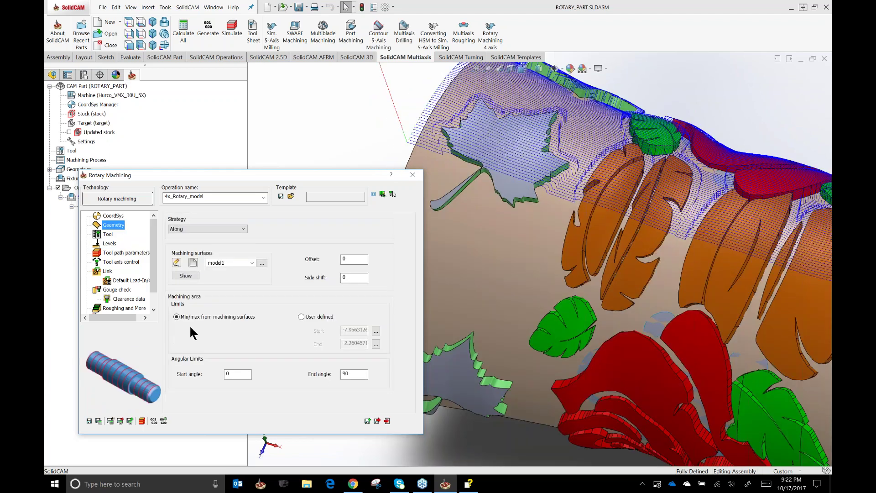
pyautogui.click(301, 316)
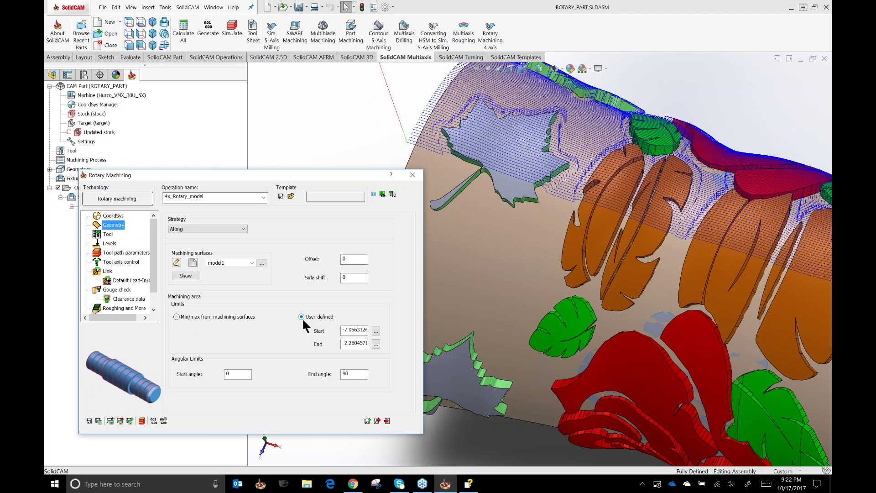
pyautogui.click(376, 331)
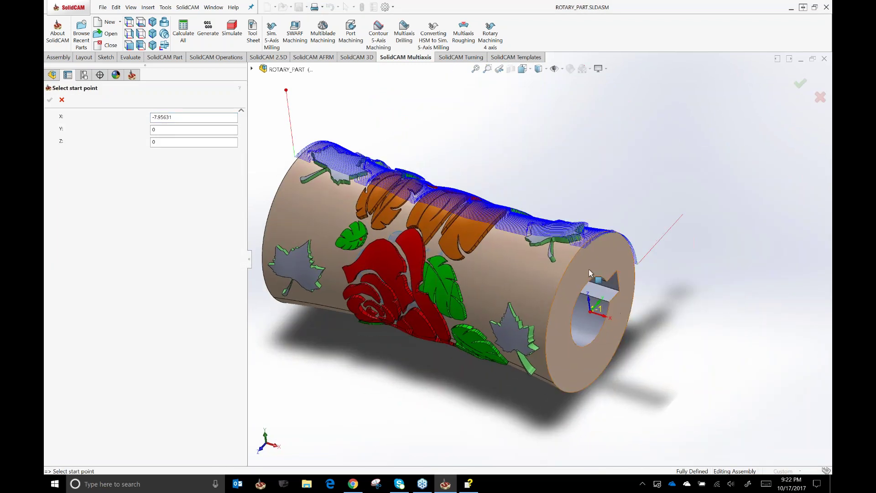
pyautogui.click(561, 319)
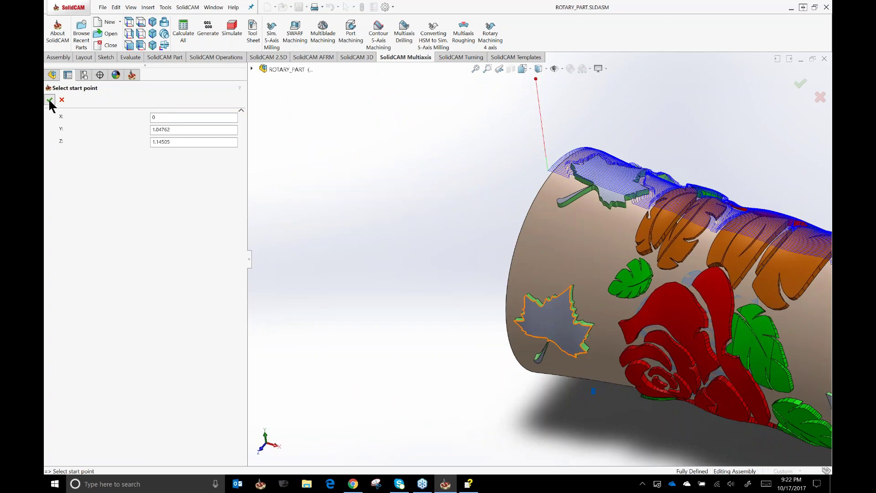
pyautogui.click(50, 99)
# Pick the end point of the machining limits on the cylinder's opposite end face and recalculate the operation.
pyautogui.click(375, 343)
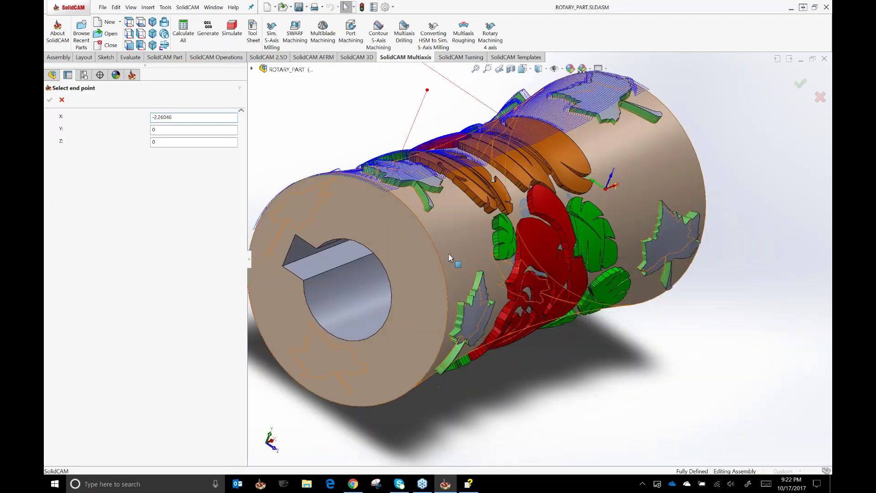
pyautogui.click(404, 307)
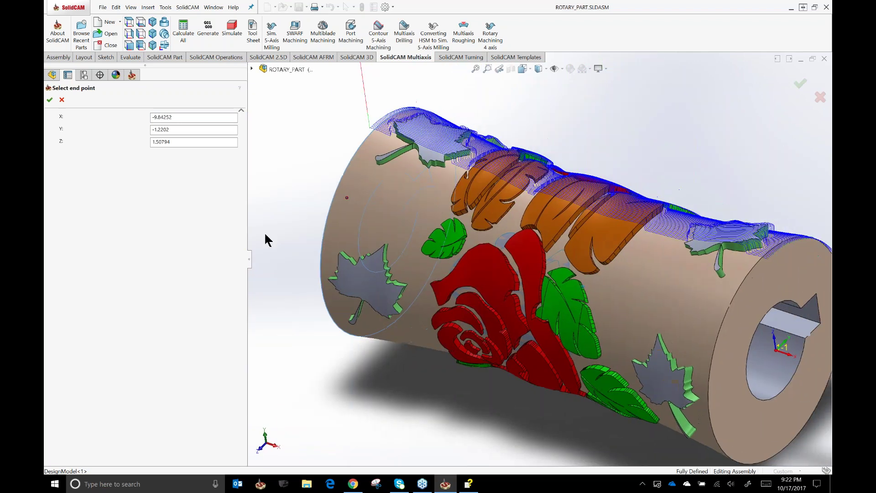
pyautogui.click(50, 100)
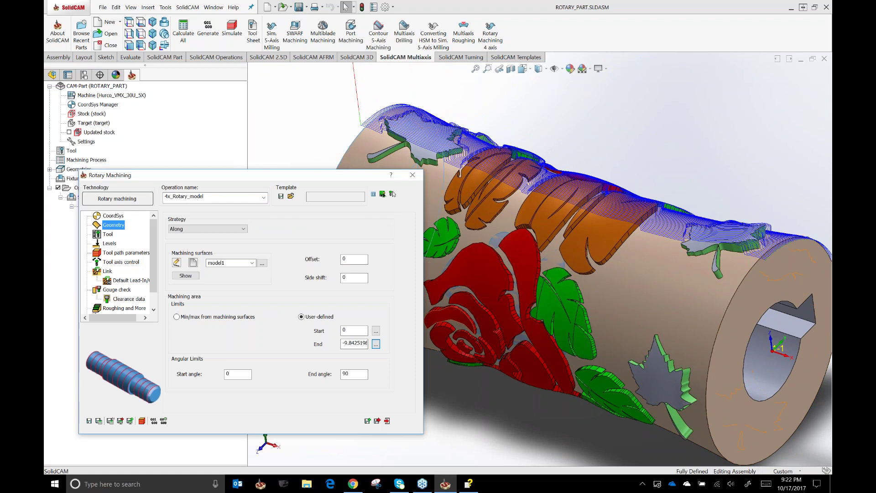
pyautogui.click(99, 420)
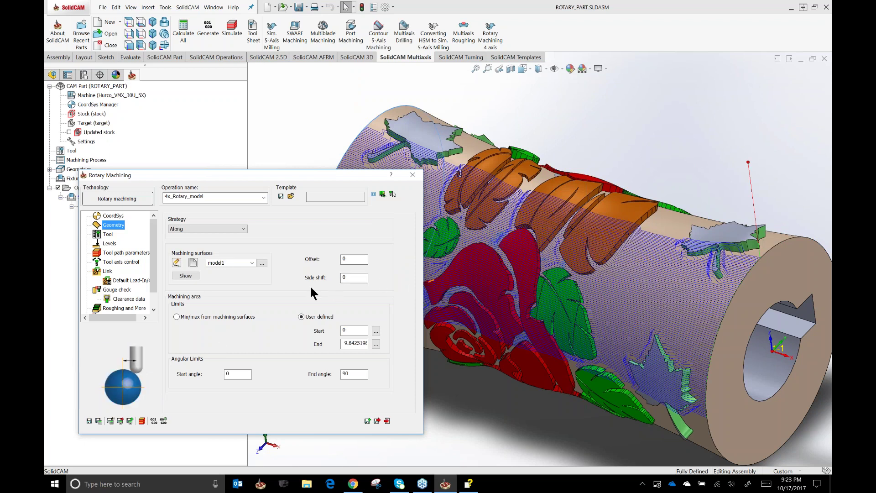
# Set the surface quality step angle to 3 and recalculate the operation to inspect the tool path spacing.
pyautogui.click(116, 251)
pyautogui.click(178, 217)
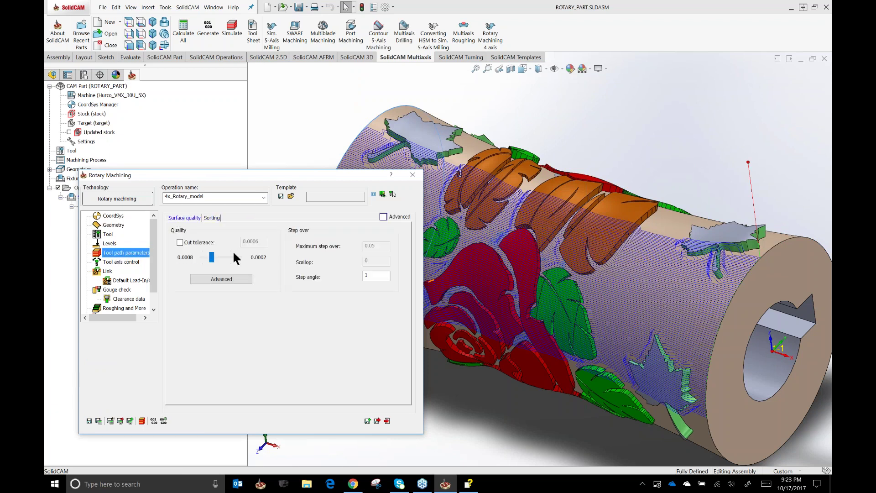
pyautogui.click(365, 276)
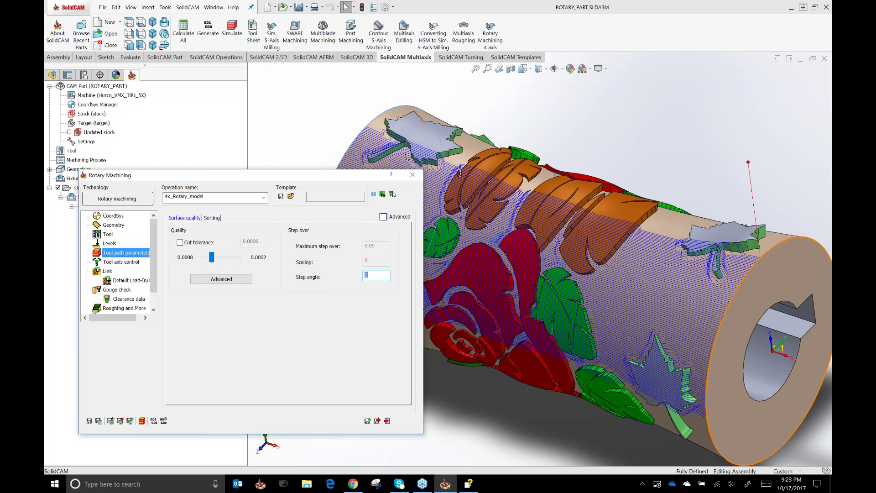
pyautogui.scroll(-8, 725, 315)
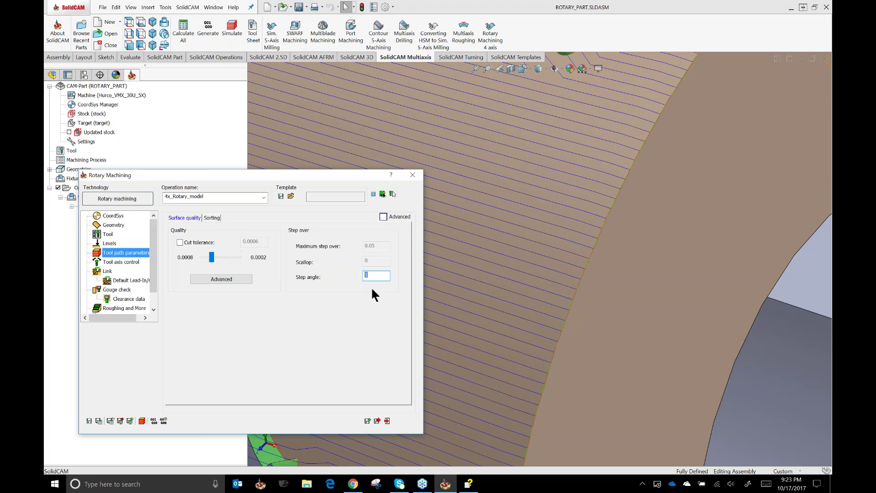
pyautogui.click(99, 421)
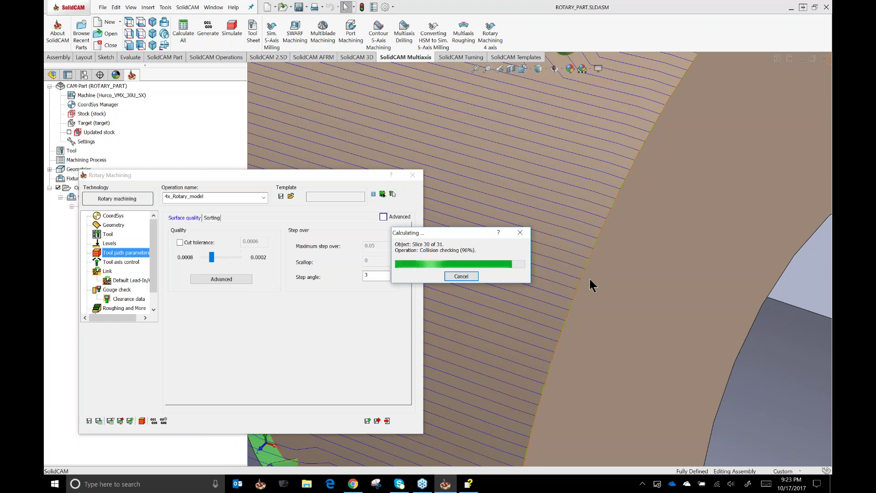
pyautogui.scroll(3, 588, 278)
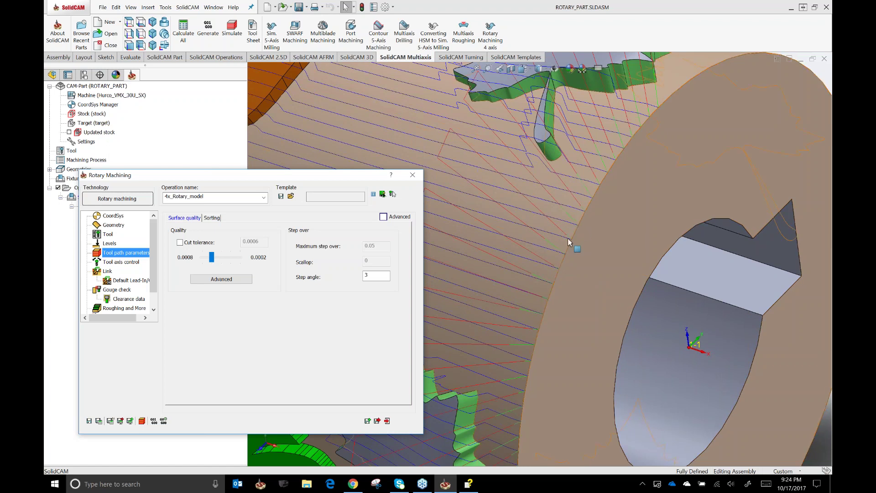
# Review the link settings for approach and retract, including the available first entry options.
pyautogui.click(105, 271)
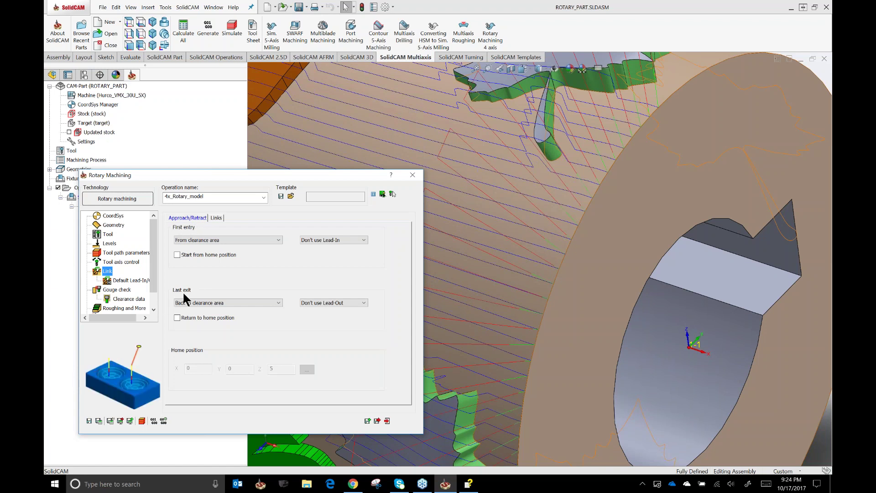
pyautogui.click(255, 238)
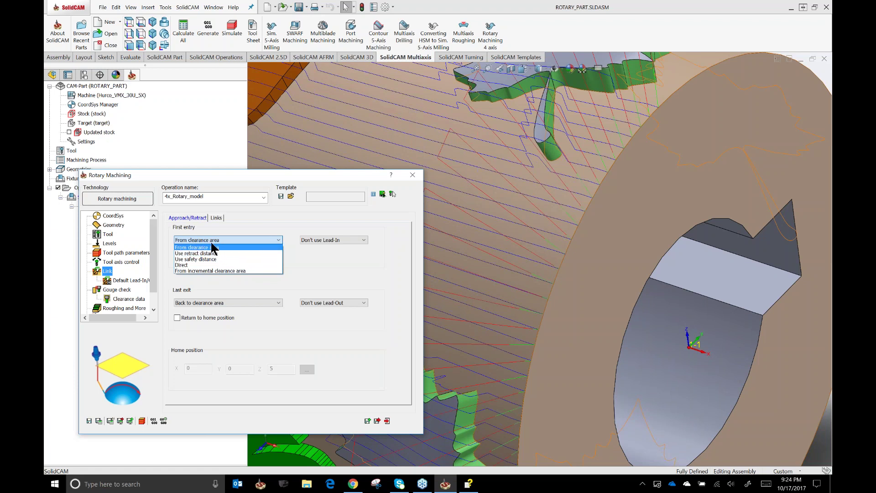
pyautogui.click(266, 238)
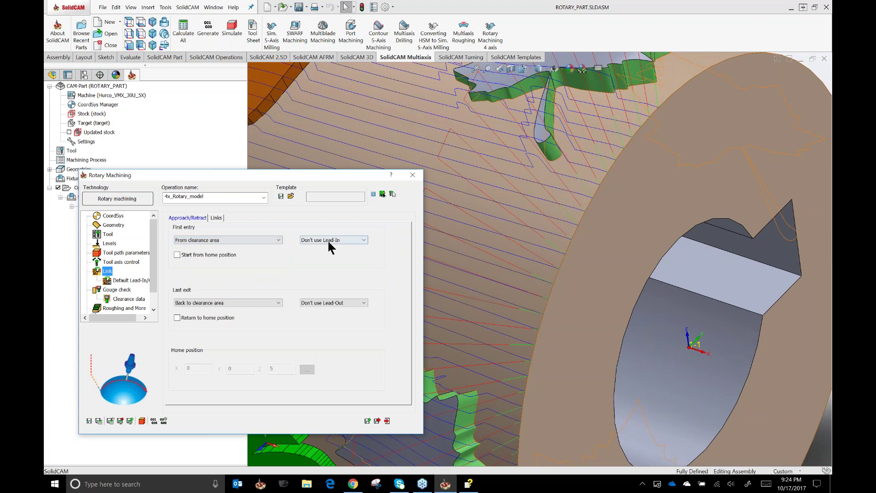
# Try a lead-in on the first entry, examine its custom types, and switch back to Don't use Lead-In.
pyautogui.click(357, 240)
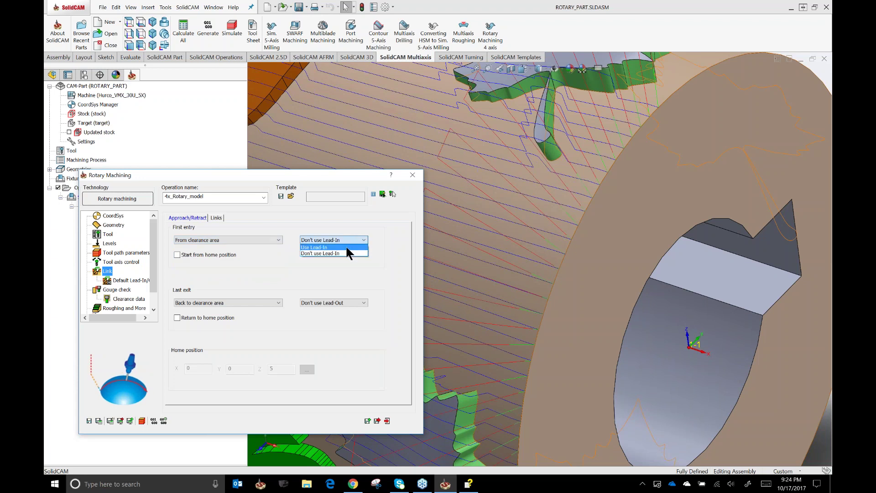
pyautogui.click(343, 247)
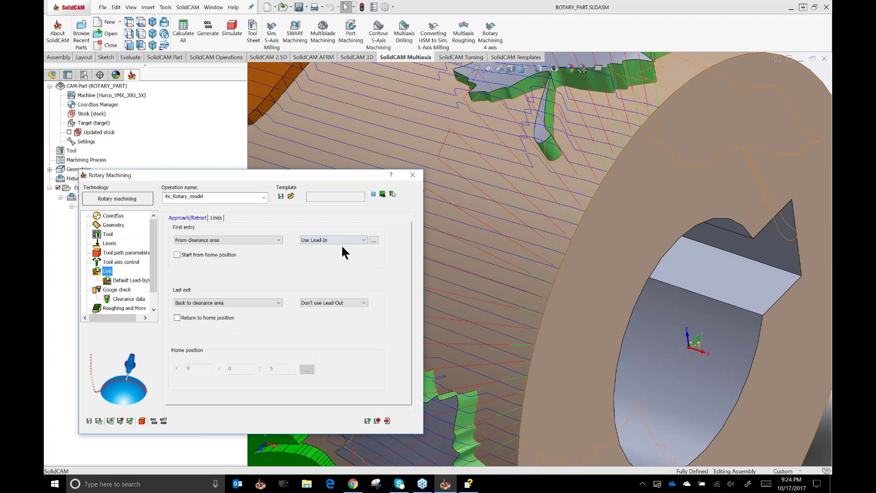
pyautogui.click(374, 240)
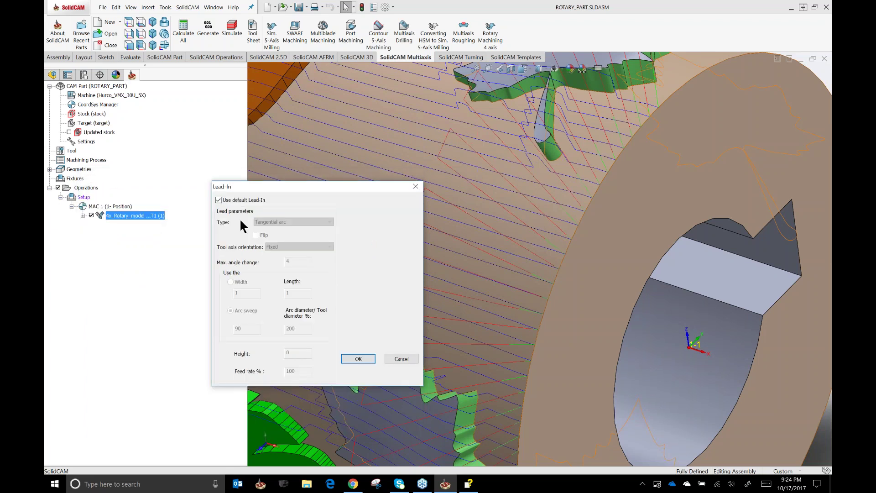
pyautogui.click(218, 200)
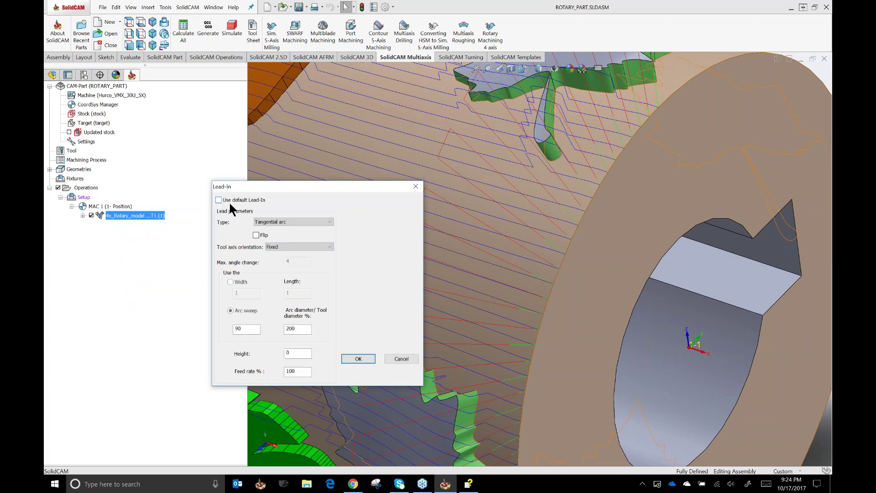
pyautogui.click(330, 222)
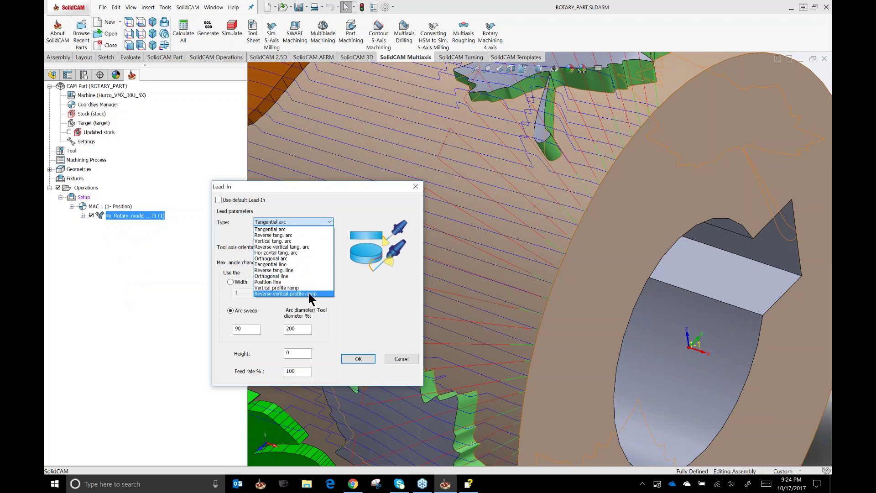
pyautogui.click(219, 200)
pyautogui.click(219, 201)
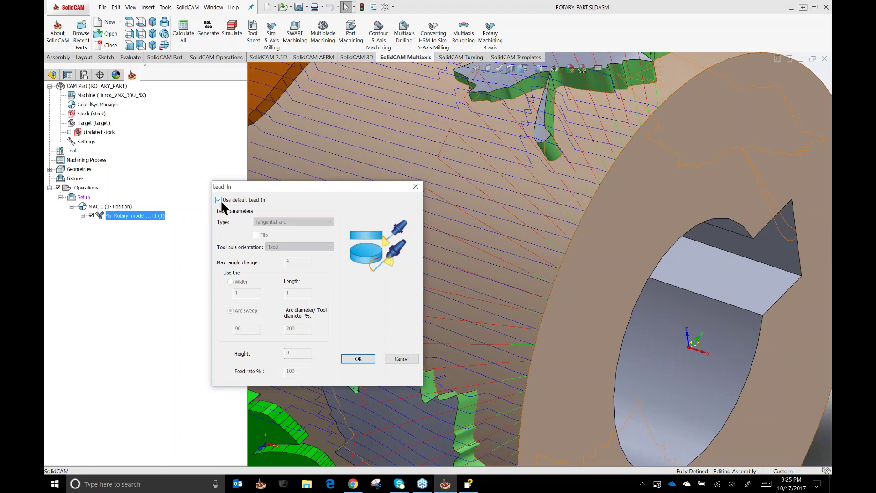
pyautogui.click(393, 356)
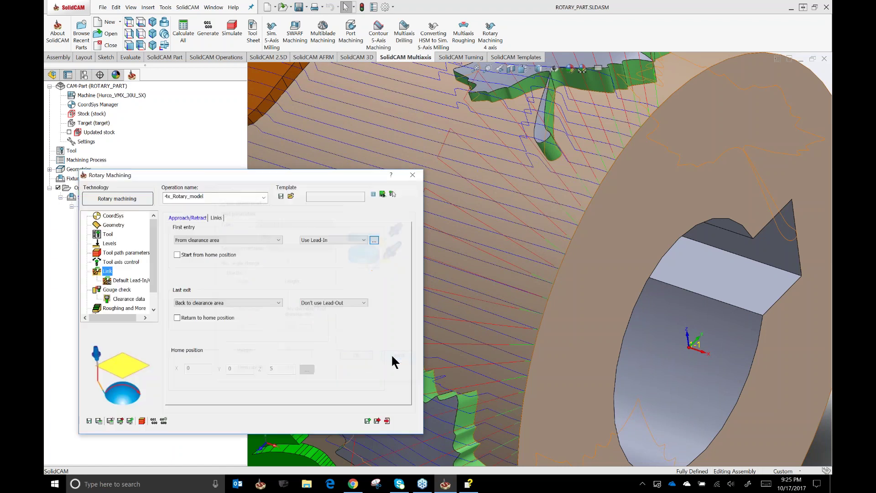
pyautogui.click(342, 241)
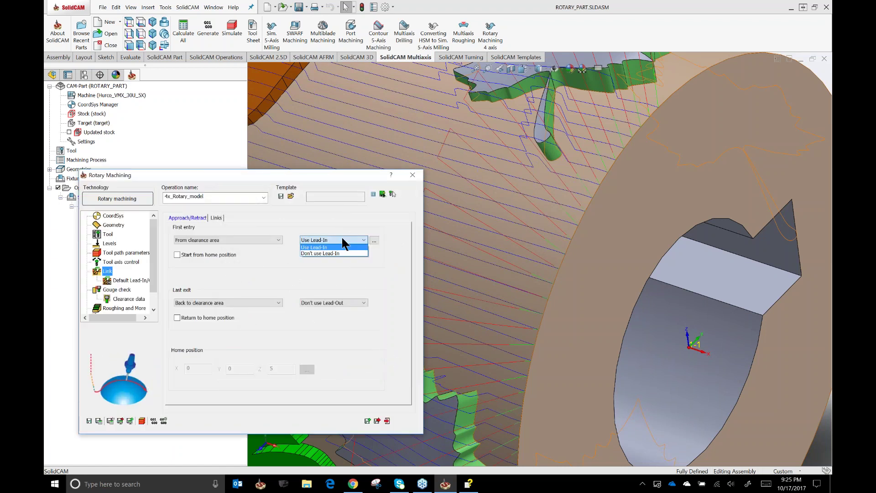
pyautogui.click(335, 250)
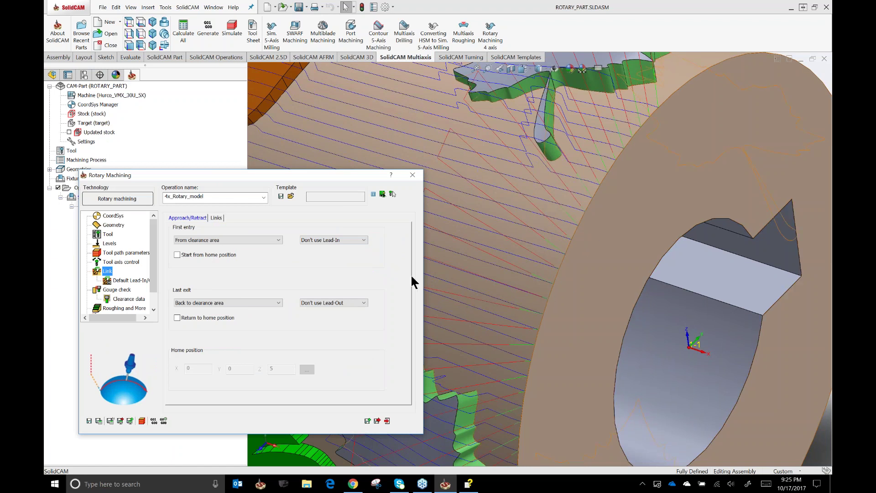
# Review the default lead-in and lead-out parameters and the link options for small gaps along the cut.
pyautogui.click(122, 283)
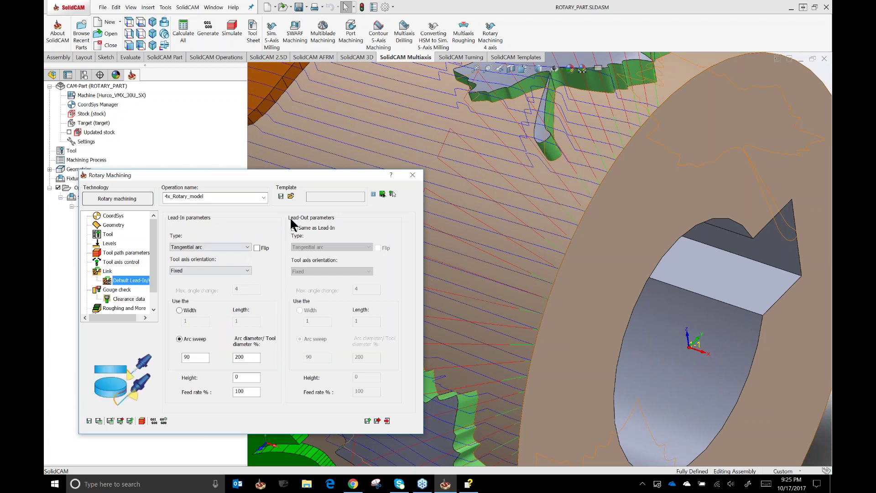
pyautogui.click(107, 271)
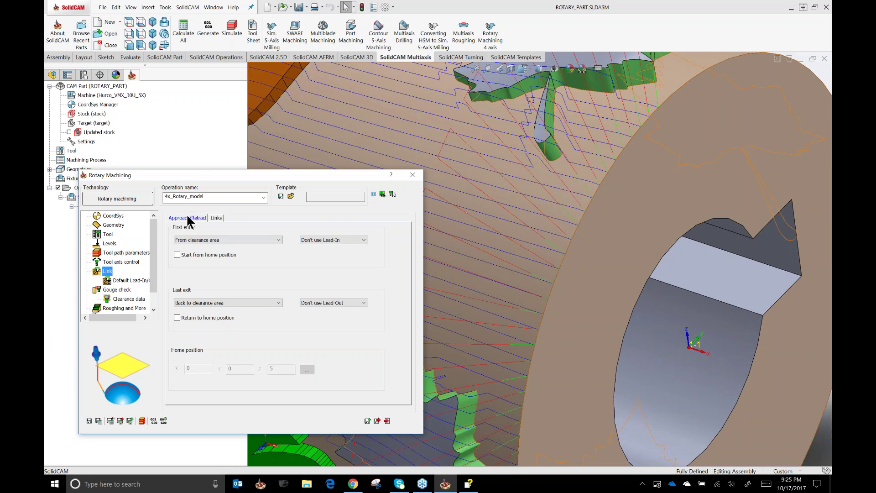
pyautogui.click(216, 218)
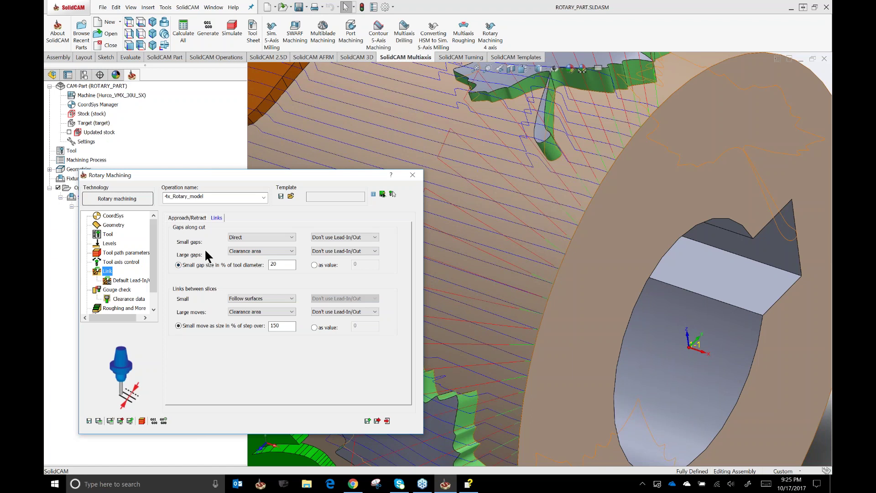
pyautogui.doubleClick(274, 265)
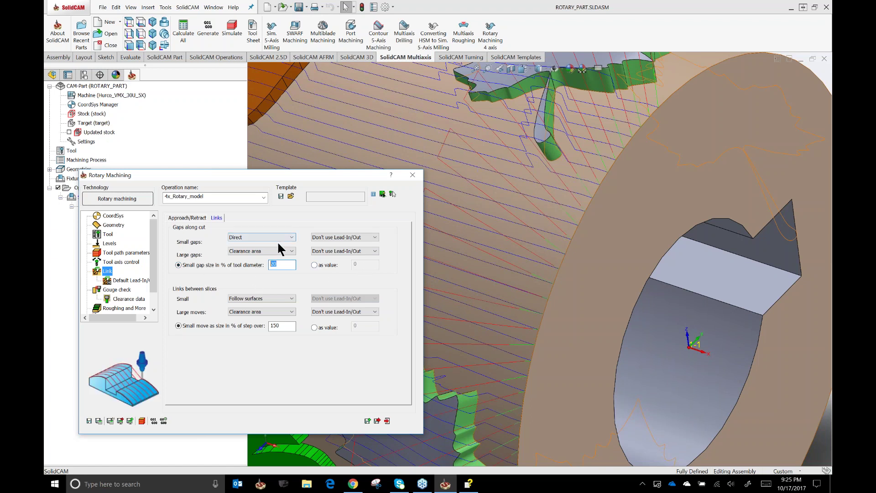
pyautogui.click(292, 239)
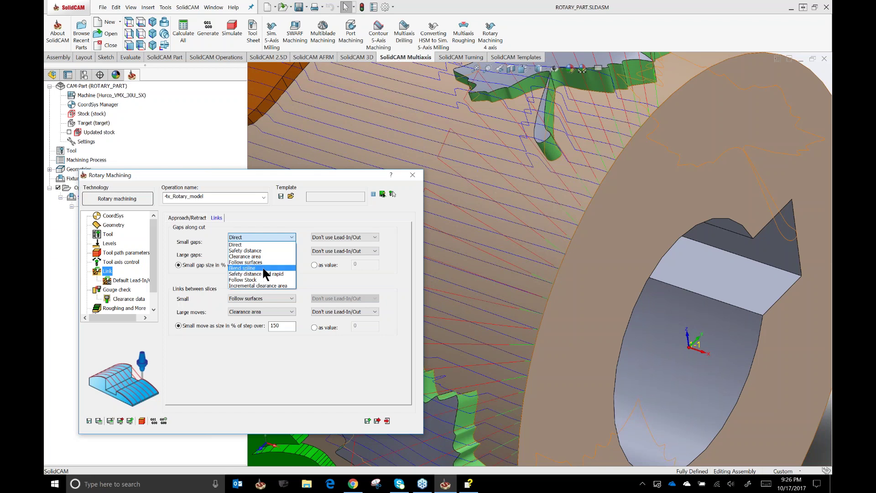
pyautogui.click(308, 281)
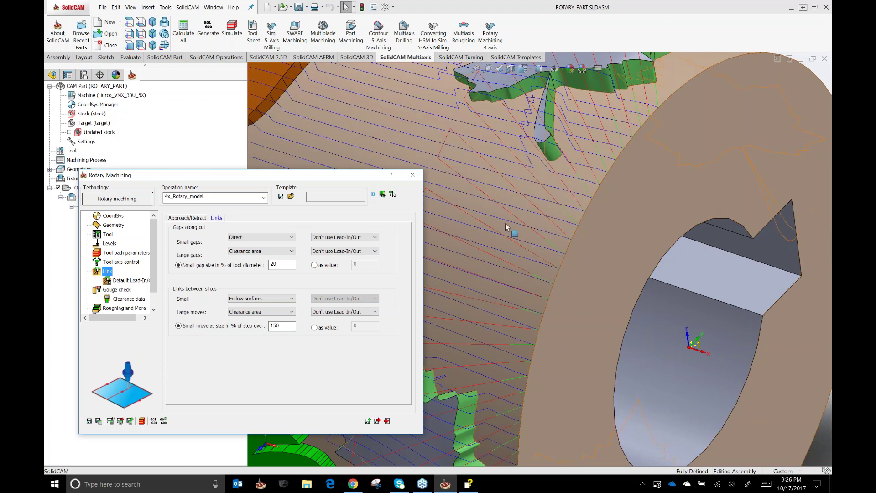
# Set small links between slices to Direct, with small moves at 300% of step over, and recalculate the operation.
pyautogui.click(247, 299)
pyautogui.click(243, 305)
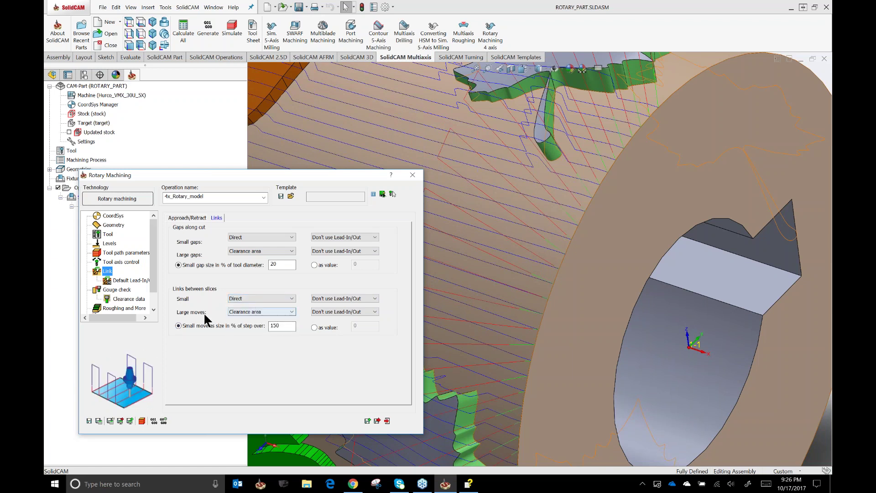
pyautogui.doubleClick(276, 325)
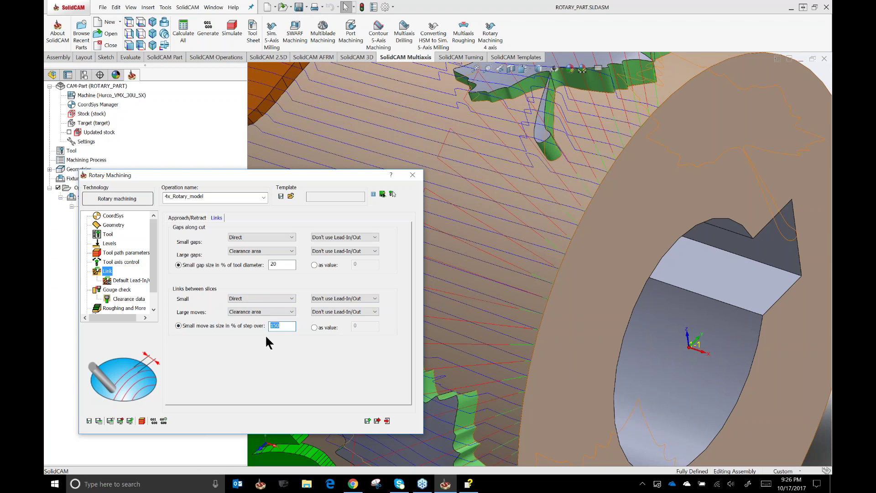
pyautogui.write('300')
pyautogui.click(98, 420)
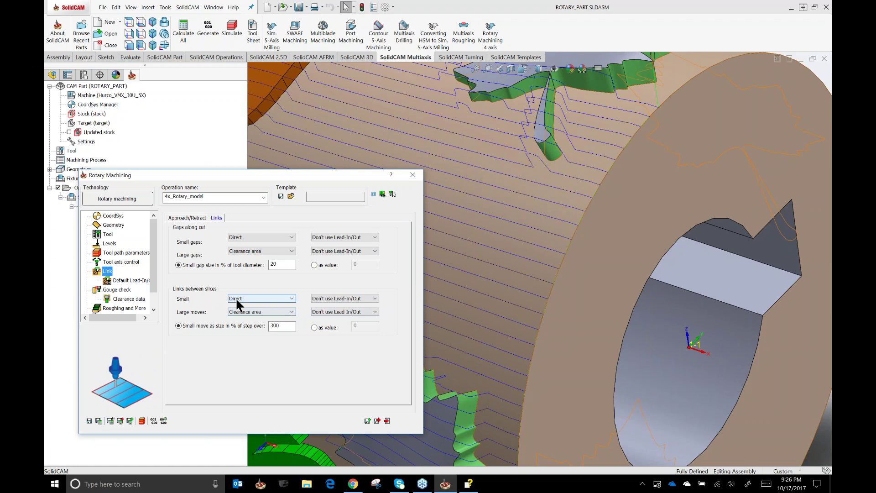
# Inspect the links at the cylinder's end edge, set small links between slices to Follow surfaces, and recalculate.
pyautogui.click(278, 326)
pyautogui.doubleClick(278, 326)
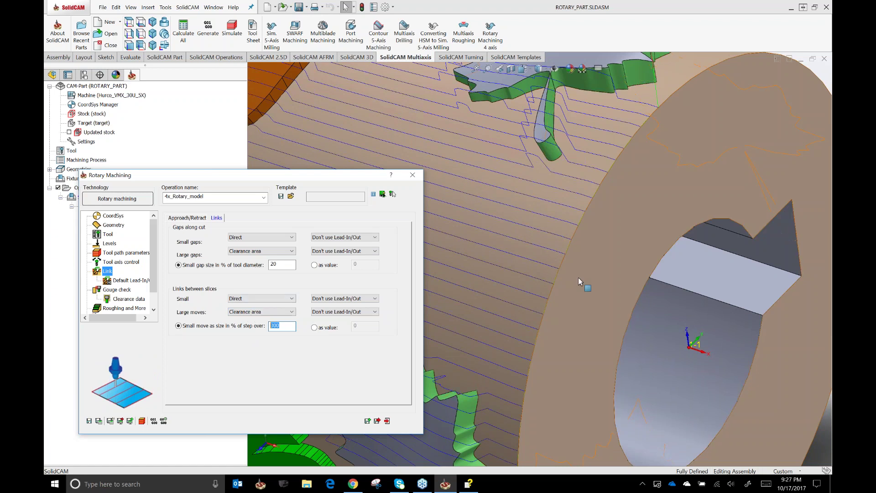
pyautogui.scroll(2, 600, 260)
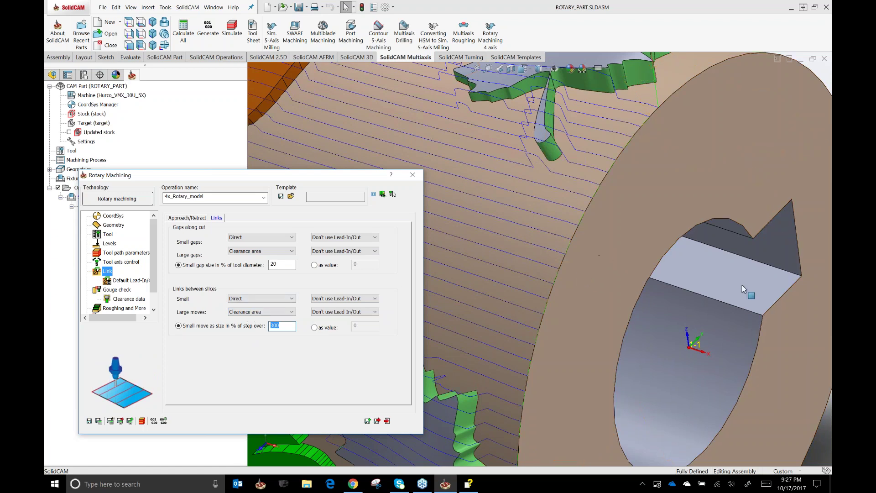
pyautogui.click(812, 120)
pyautogui.moveTo(547, 259); pyautogui.dragTo(686, 184, button='middle')
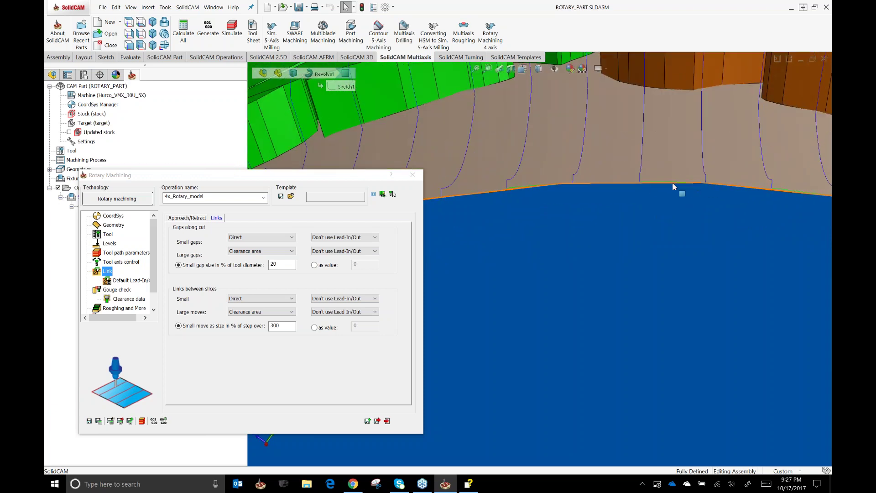
pyautogui.click(263, 297)
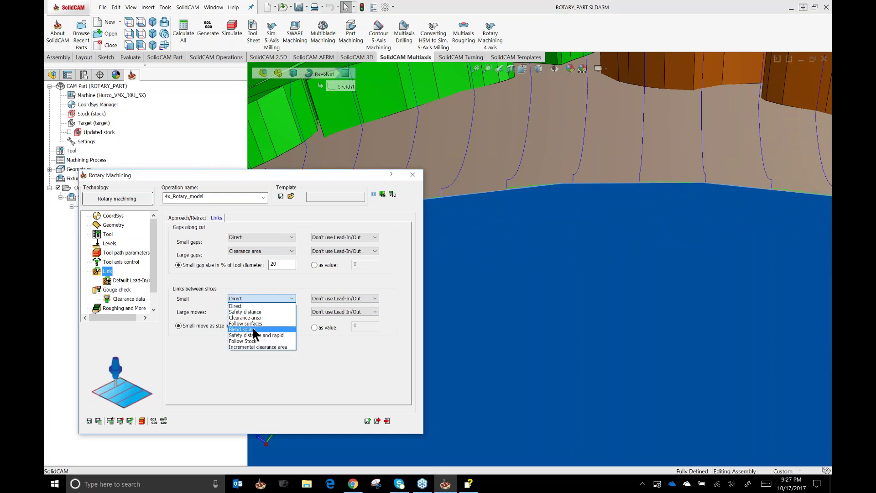
pyautogui.click(252, 324)
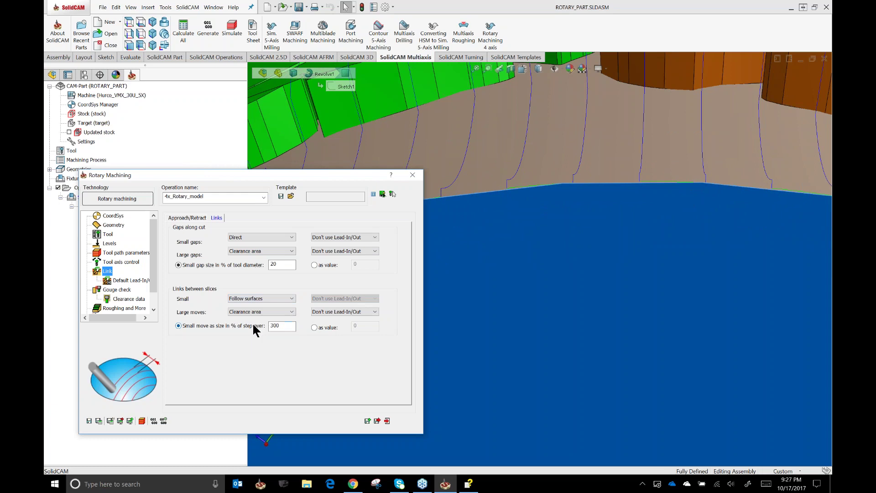
pyautogui.click(98, 420)
pyautogui.scroll(3, 700, 204)
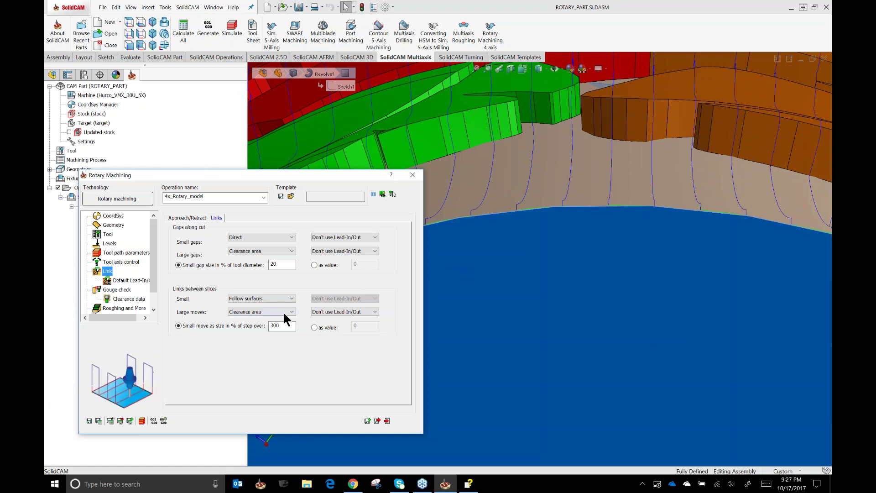
# Set small links between slices to Blend spline and recalculate to check the transitions at the cylinder's end.
pyautogui.click(265, 298)
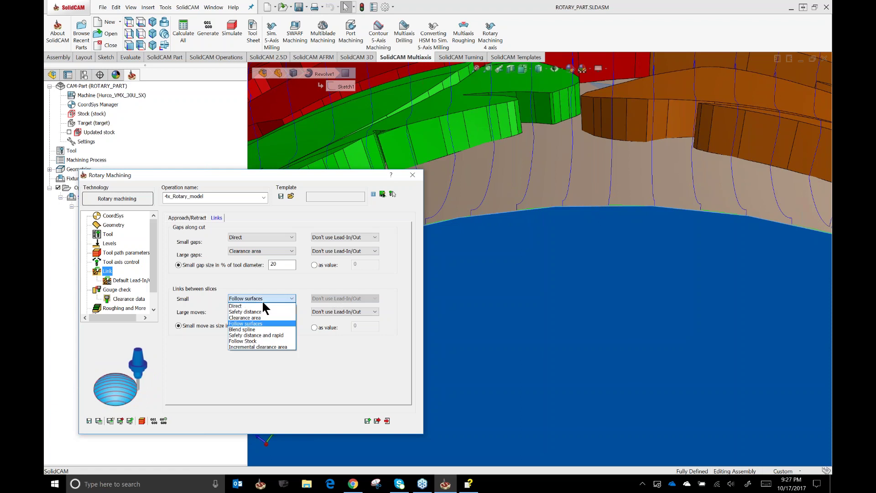
pyautogui.click(250, 328)
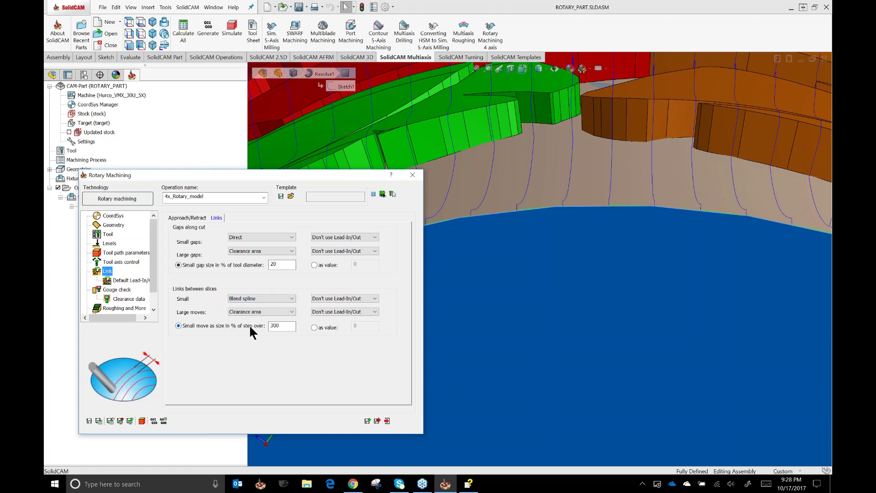
pyautogui.click(98, 421)
pyautogui.moveTo(630, 257); pyautogui.dragTo(608, 227, button='middle')
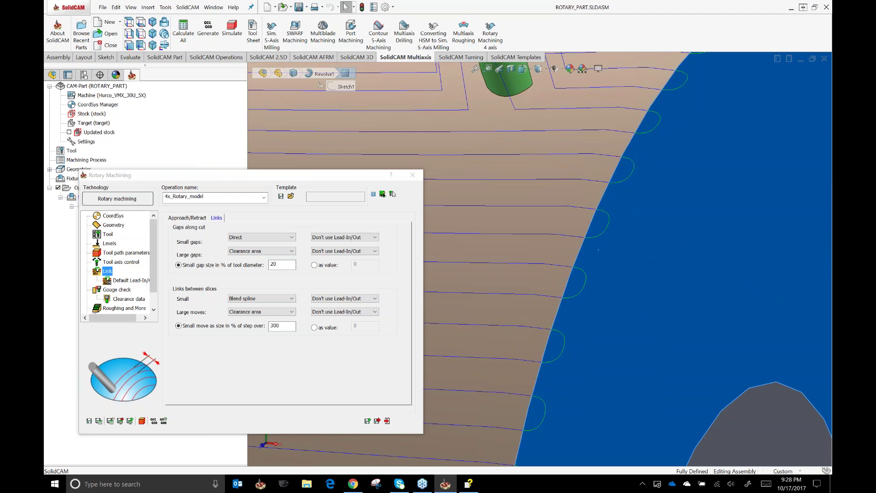
# Set the machining area limits to Min/max from machining surfaces, recalculate, and examine the tool path around the cylinder's end.
pyautogui.click(114, 225)
pyautogui.click(177, 316)
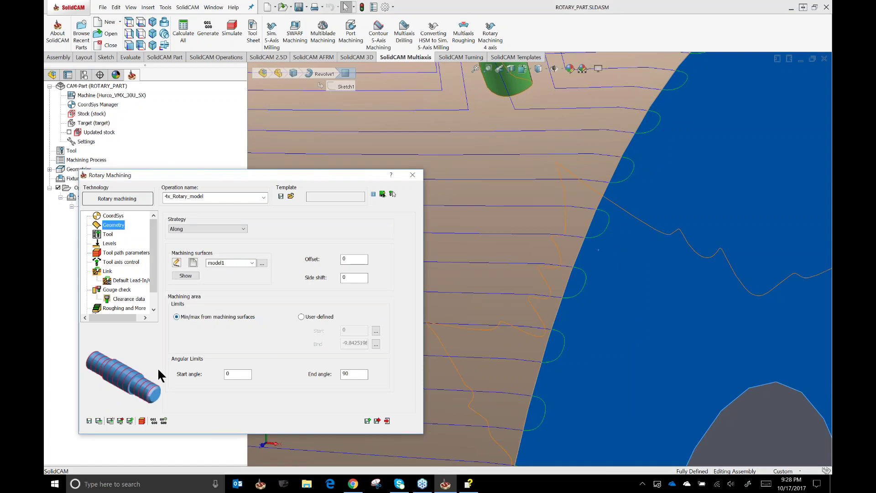
pyautogui.click(98, 420)
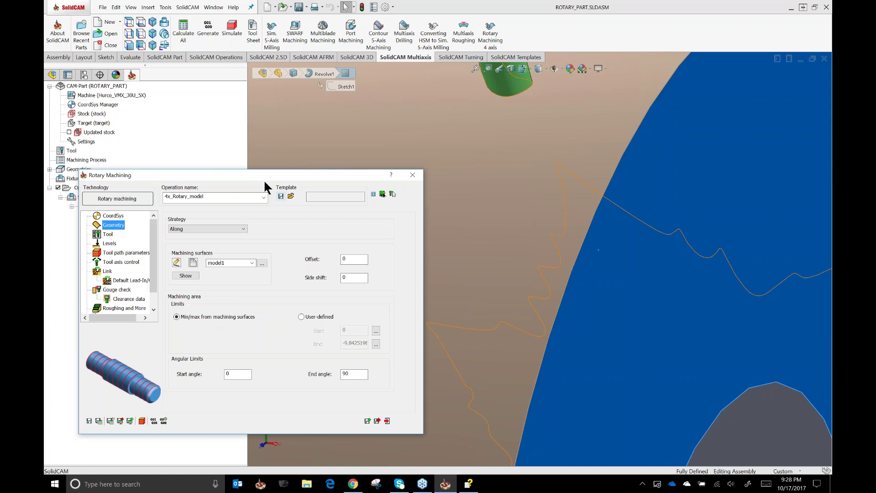
pyautogui.moveTo(247, 174); pyautogui.dragTo(275, 164)
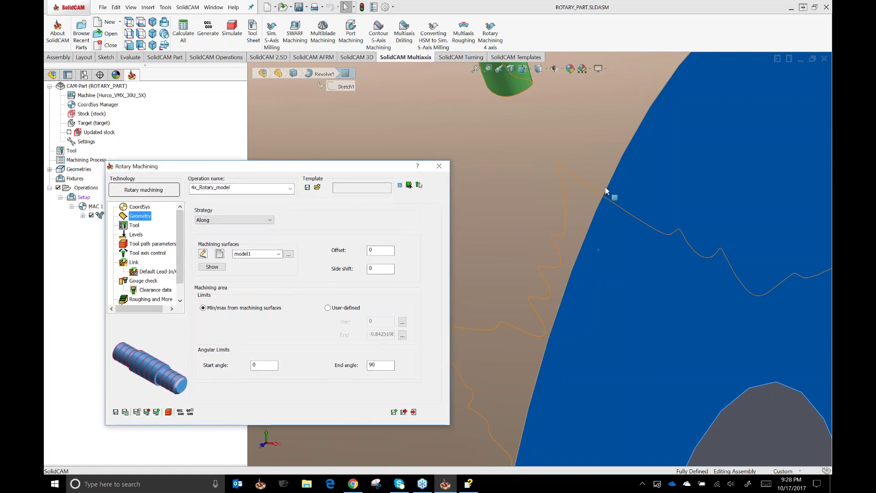
pyautogui.scroll(5, 614, 204)
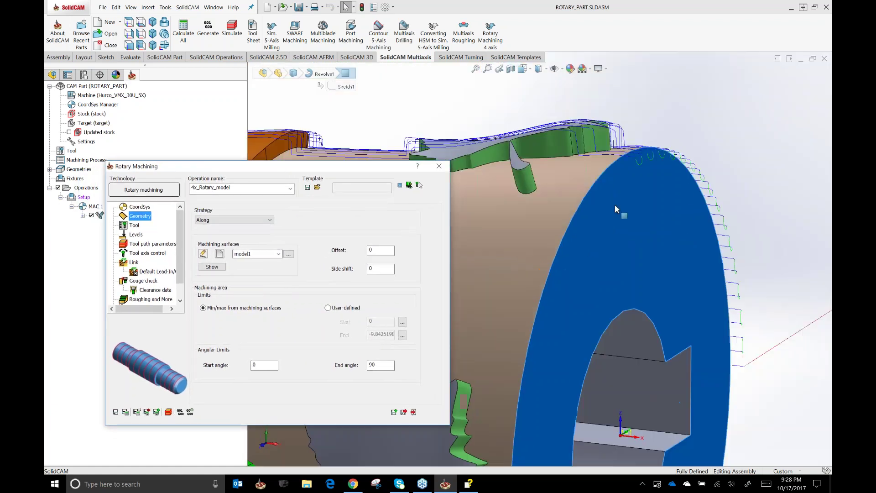
pyautogui.click(721, 182)
pyautogui.moveTo(727, 176); pyautogui.dragTo(657, 273, button='middle')
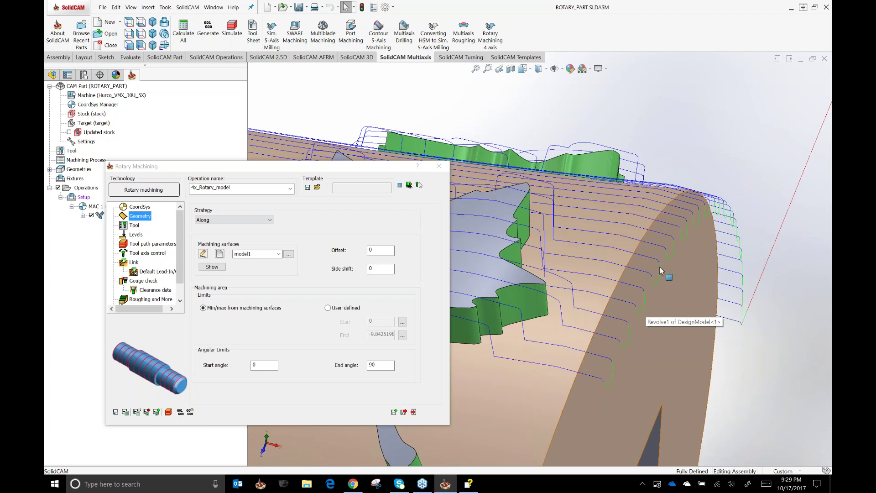
pyautogui.moveTo(668, 269); pyautogui.dragTo(685, 183, button='middle')
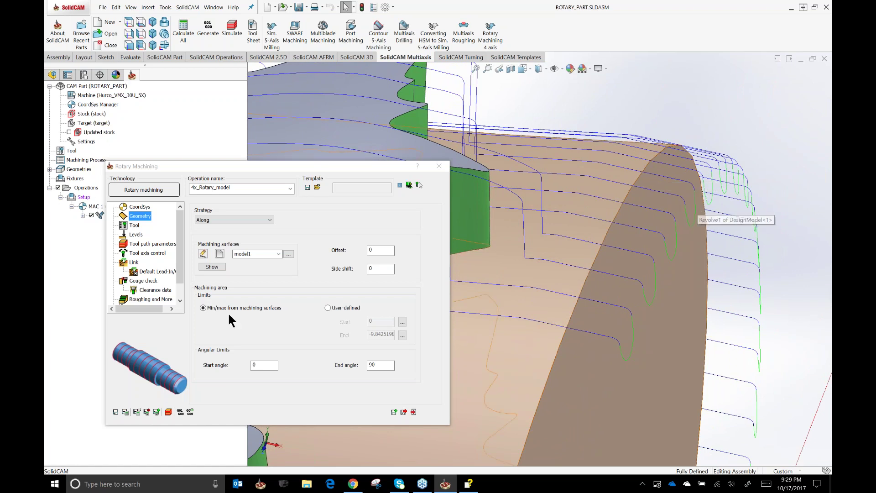
# Switch the machining area limits back to User-defined and recalculate the operation.
pyautogui.click(328, 307)
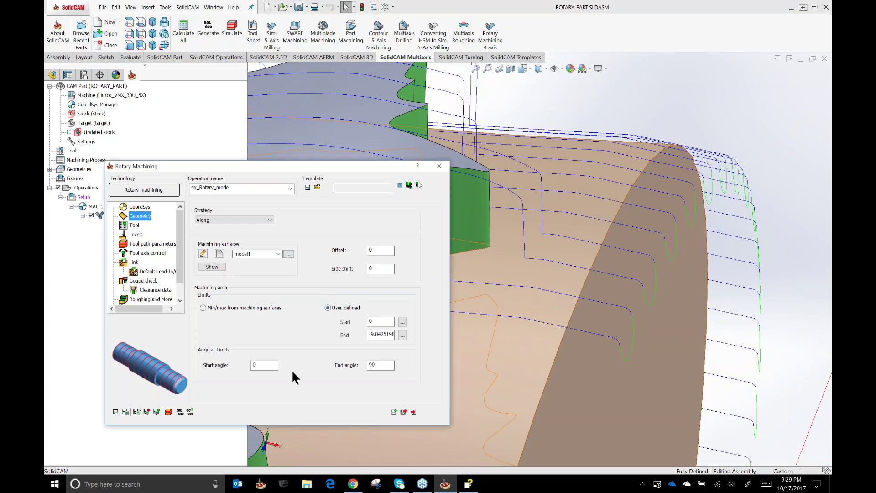
pyautogui.click(126, 412)
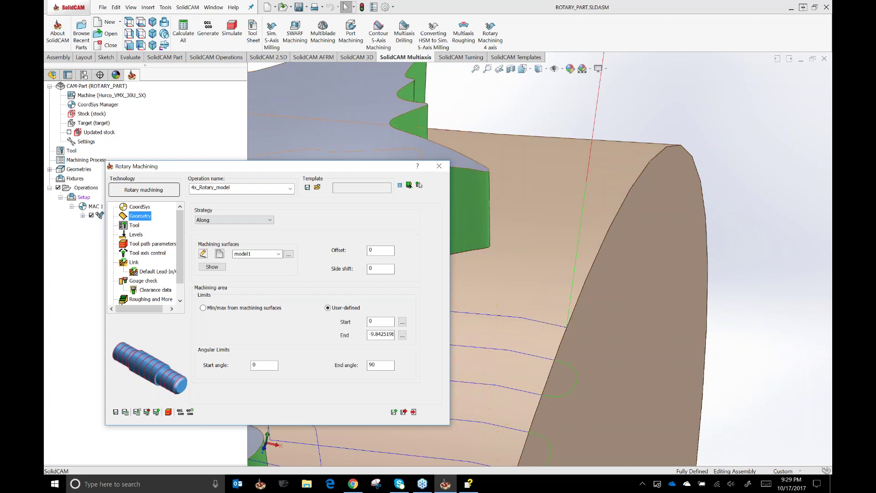
pyautogui.moveTo(283, 166); pyautogui.dragTo(333, 119)
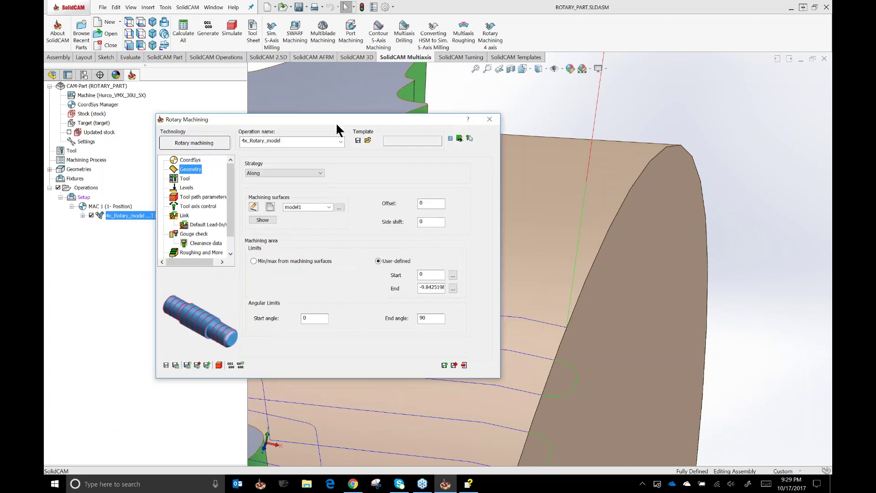
# Open the advanced surface quality options in the tool path parameters and place the dialog beside the operation settings.
pyautogui.click(203, 197)
pyautogui.click(301, 223)
pyautogui.moveTo(390, 137); pyautogui.dragTo(594, 183)
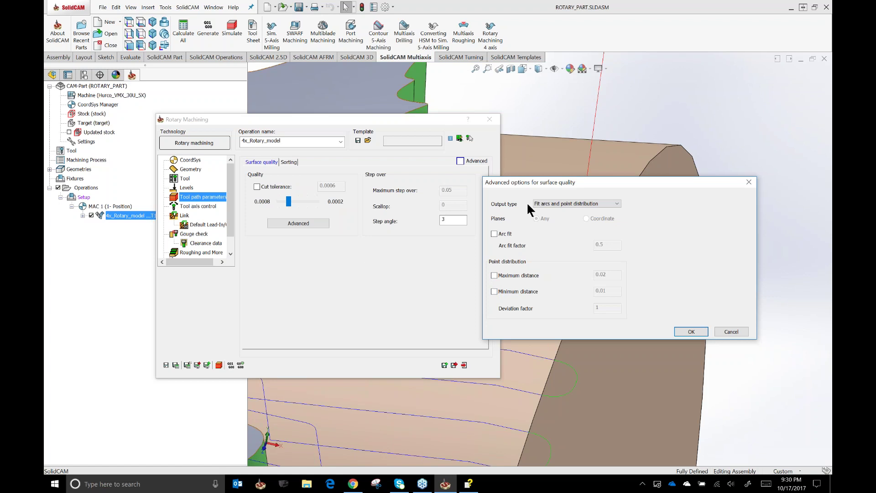
# Switch to the Windows Ink sketchpad and sketch a wide convex arc with short approximating segments along its outer side.
pyautogui.press('super+w')
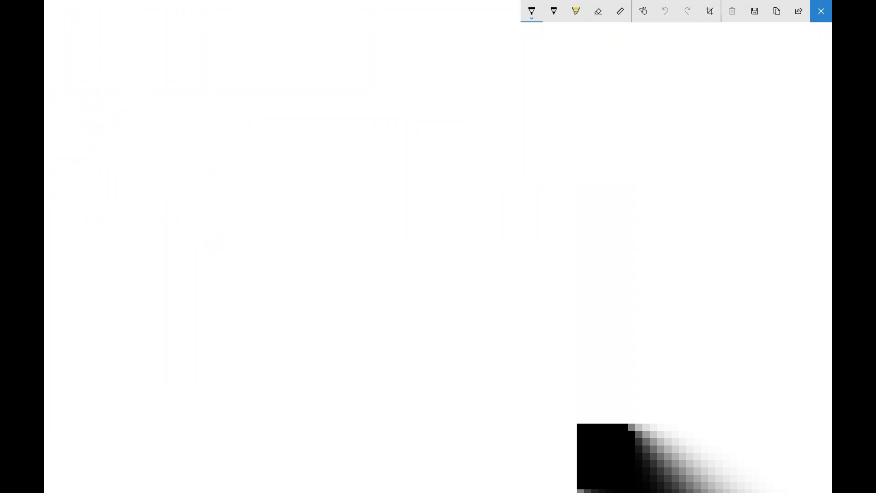
pyautogui.moveTo(141, 291)
pyautogui.mouseDown()
pyautogui.moveTo(302, 206)
pyautogui.moveTo(417, 190)
pyautogui.moveTo(516, 204)
pyautogui.moveTo(712, 305)
pyautogui.mouseUp()
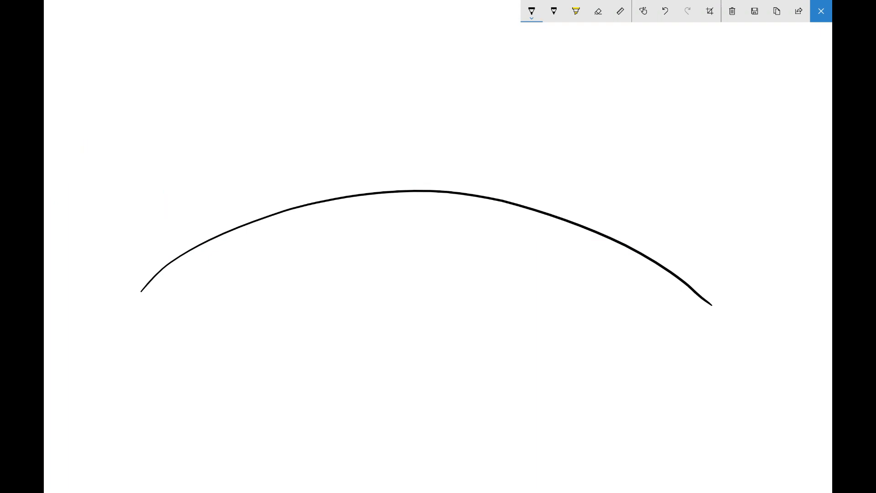
pyautogui.moveTo(149, 274)
pyautogui.mouseDown()
pyautogui.moveTo(259, 213)
pyautogui.moveTo(397, 181)
pyautogui.moveTo(490, 187)
pyautogui.mouseUp()
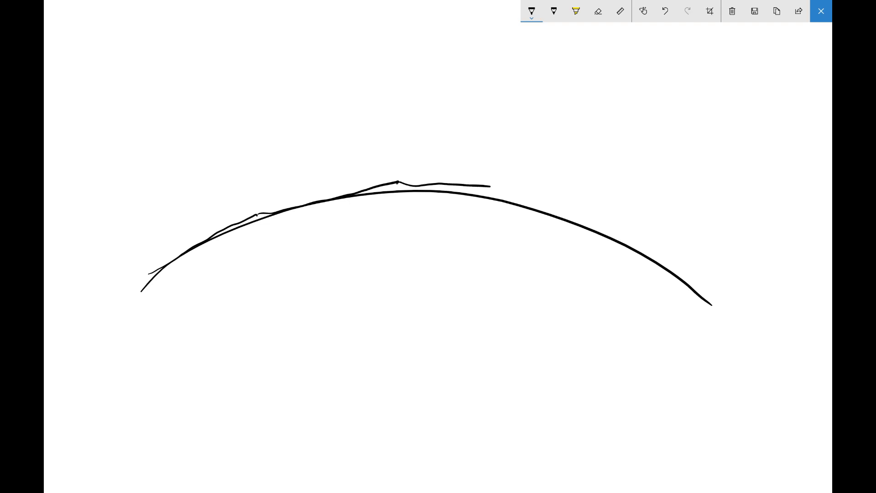
pyautogui.hotkey('ctrl', 'z')
pyautogui.moveTo(399, 182)
pyautogui.mouseDown()
pyautogui.moveTo(553, 207)
pyautogui.moveTo(665, 264)
pyautogui.mouseUp()
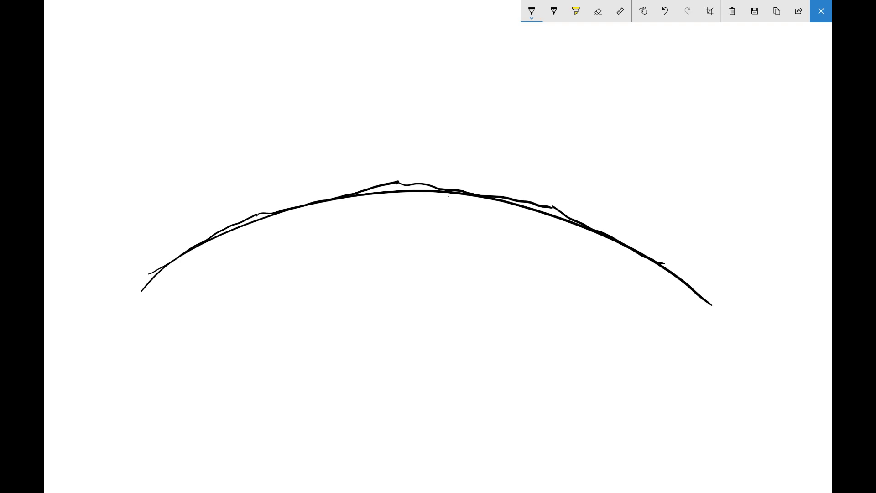
# Mark the deviation between the convex arc and its segments with two opposing arrows near the crest.
pyautogui.moveTo(397, 182); pyautogui.dragTo(394, 125)
pyautogui.moveTo(390, 161); pyautogui.dragTo(398, 236)
pyautogui.click(402, 195)
pyautogui.moveTo(393, 204); pyautogui.dragTo(398, 195)
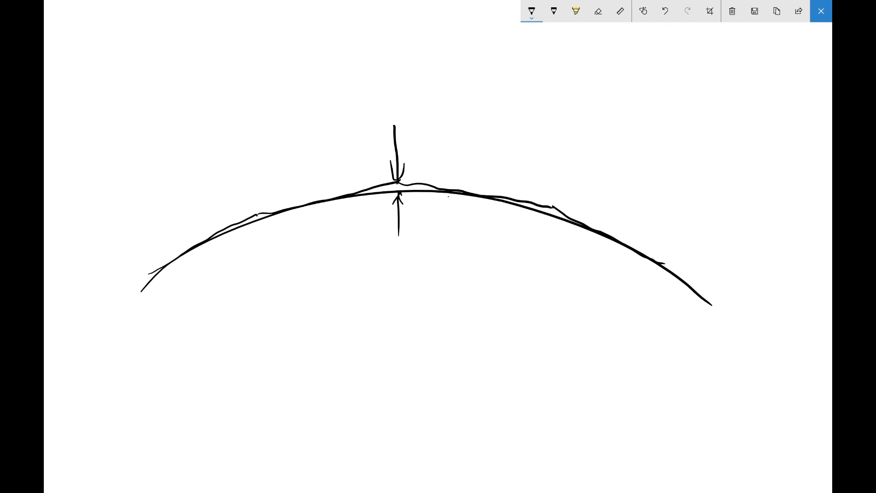
# Sketch a concave arc with approximating segments below, mark the deviation between them, and return to SolidCAM.
pyautogui.moveTo(246, 289)
pyautogui.mouseDown()
pyautogui.moveTo(341, 354)
pyautogui.moveTo(604, 307)
pyautogui.moveTo(625, 295)
pyautogui.mouseUp()
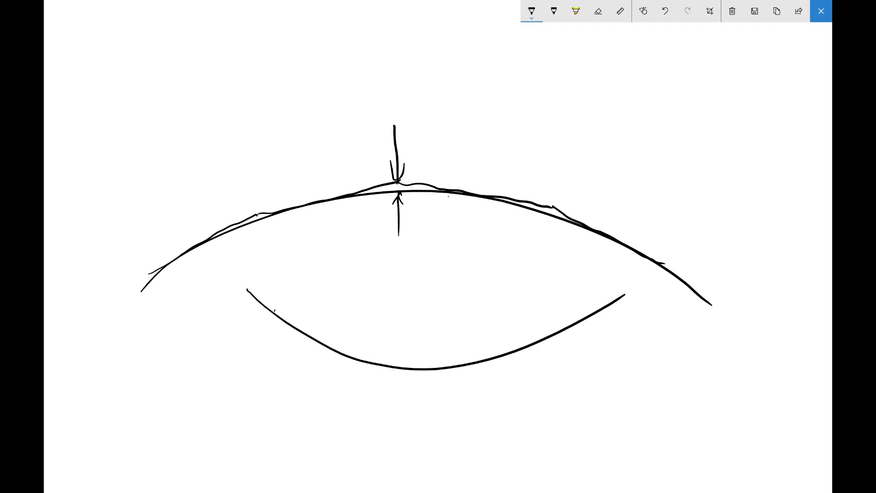
pyautogui.moveTo(275, 315)
pyautogui.mouseDown()
pyautogui.moveTo(347, 354)
pyautogui.moveTo(454, 365)
pyautogui.moveTo(612, 301)
pyautogui.mouseUp()
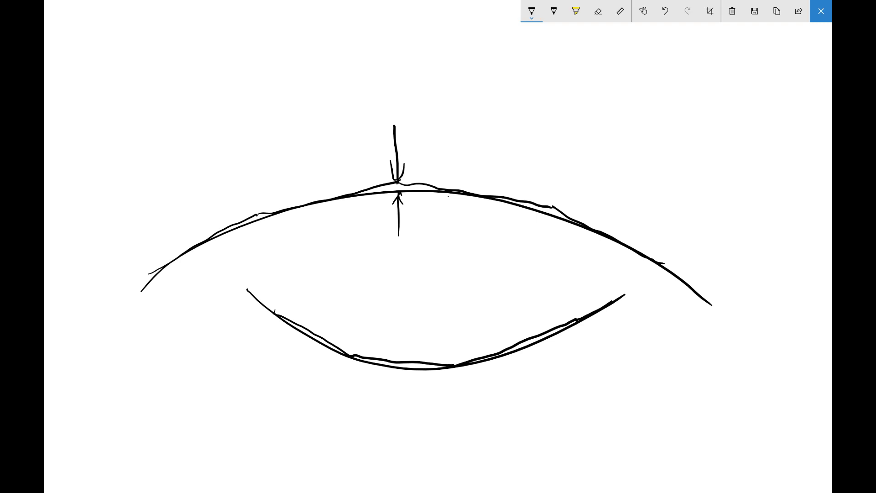
pyautogui.moveTo(404, 361); pyautogui.dragTo(409, 333)
pyautogui.moveTo(402, 371); pyautogui.dragTo(400, 392)
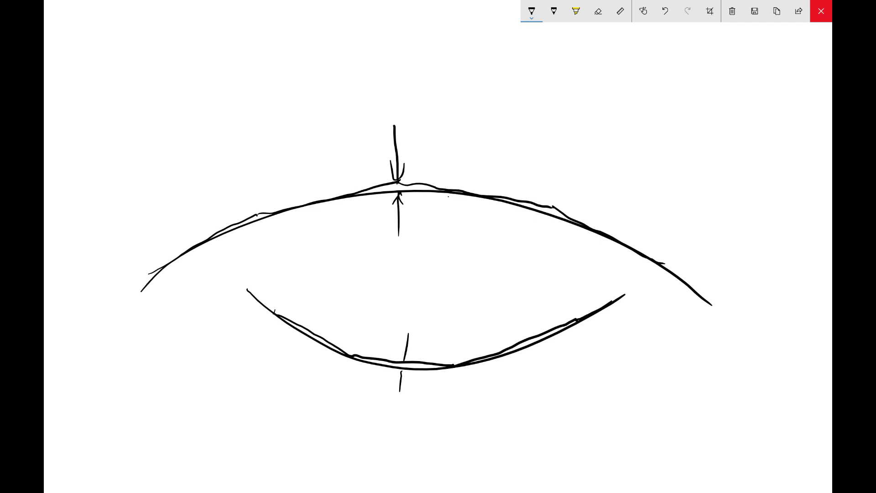
pyautogui.click(821, 11)
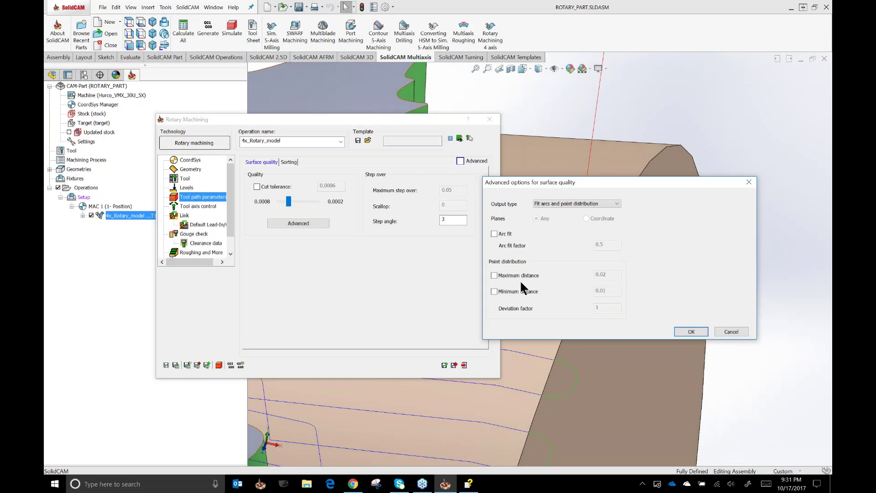
# Enable Maximum distance for point distribution, illustrate spaced points on the concave arc in the sketchpad, and clear the sketch.
pyautogui.click(494, 275)
pyautogui.moveTo(617, 274); pyautogui.dragTo(590, 273)
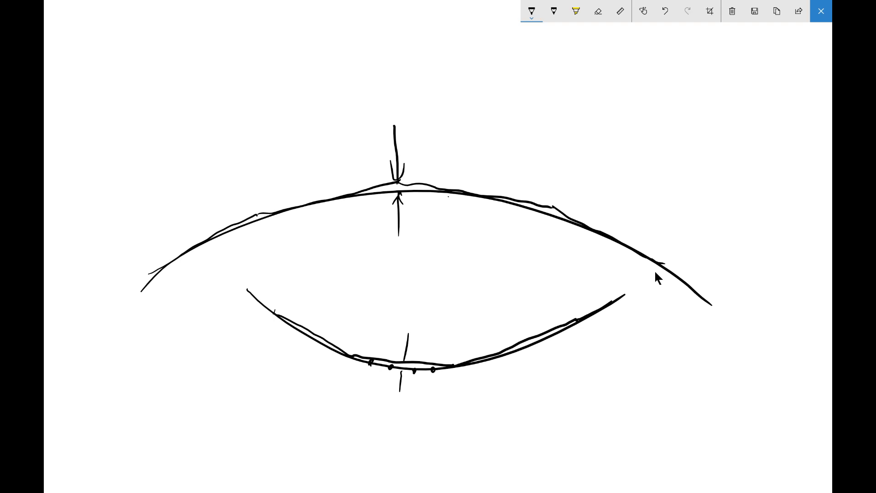
pyautogui.moveTo(400, 368); pyautogui.dragTo(426, 366)
pyautogui.click(733, 11)
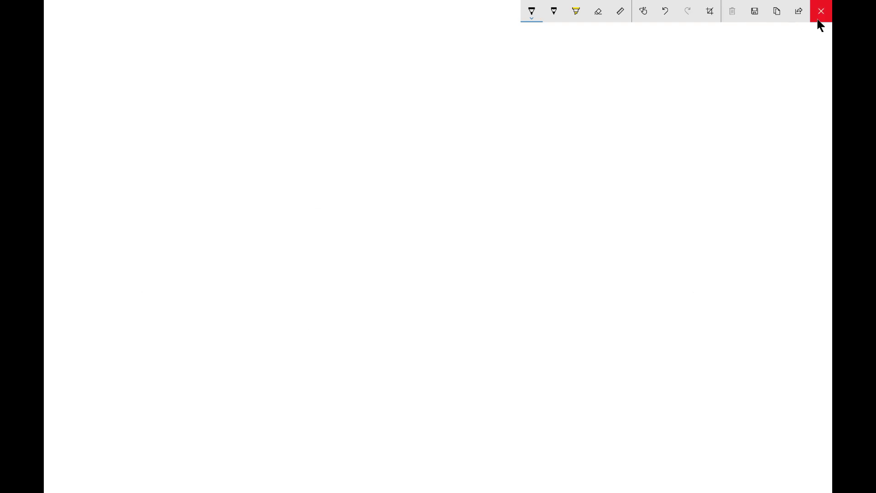
pyautogui.click(820, 19)
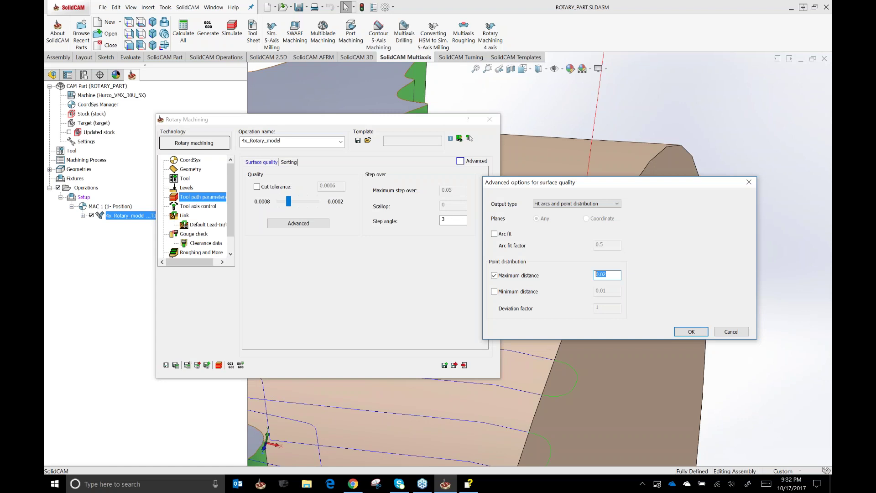
# Turn off Maximum distance and enable Arc fit in the advanced surface quality options.
pyautogui.click(495, 276)
pyautogui.click(494, 233)
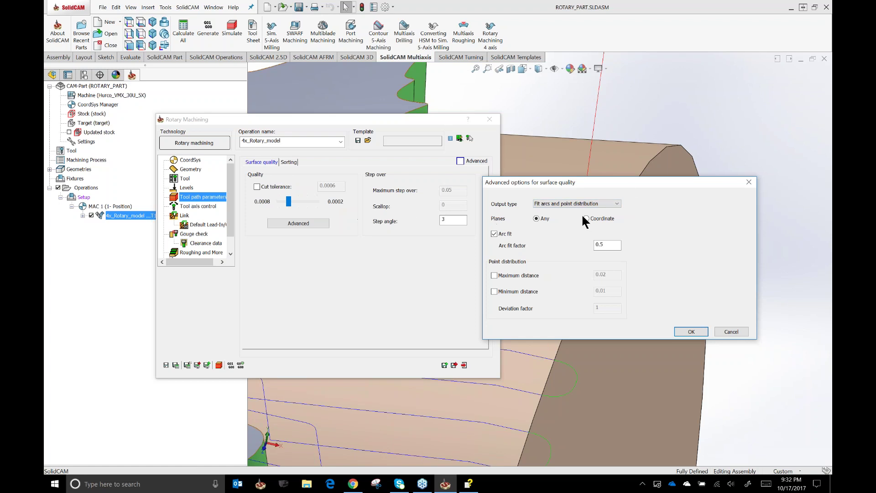
# Restrict arc fitting to Coordinate planes and toggle the Maximum distance option on and back off.
pyautogui.moveTo(629, 186); pyautogui.dragTo(668, 109)
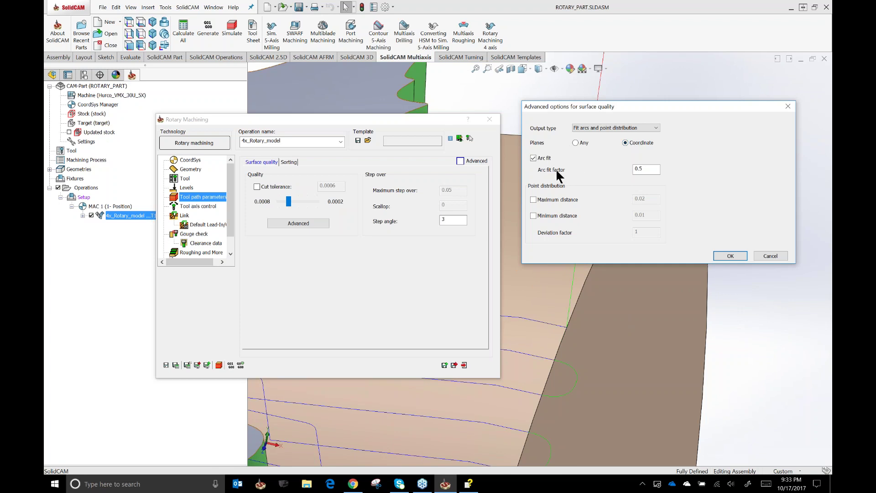
pyautogui.doubleClick(631, 168)
pyautogui.click(533, 201)
pyautogui.click(533, 199)
# Open the sketchpad and draw a segmented path, marking the first segment's ends and its deviation angle from the second segment.
pyautogui.press('super+w')
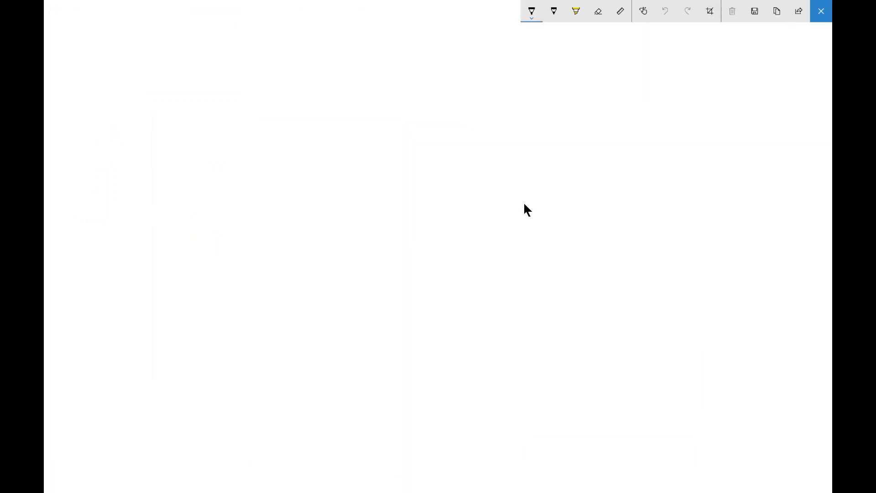
pyautogui.moveTo(145, 220)
pyautogui.mouseDown()
pyautogui.moveTo(274, 264)
pyautogui.moveTo(460, 201)
pyautogui.moveTo(593, 213)
pyautogui.moveTo(618, 203)
pyautogui.moveTo(721, 118)
pyautogui.mouseUp()
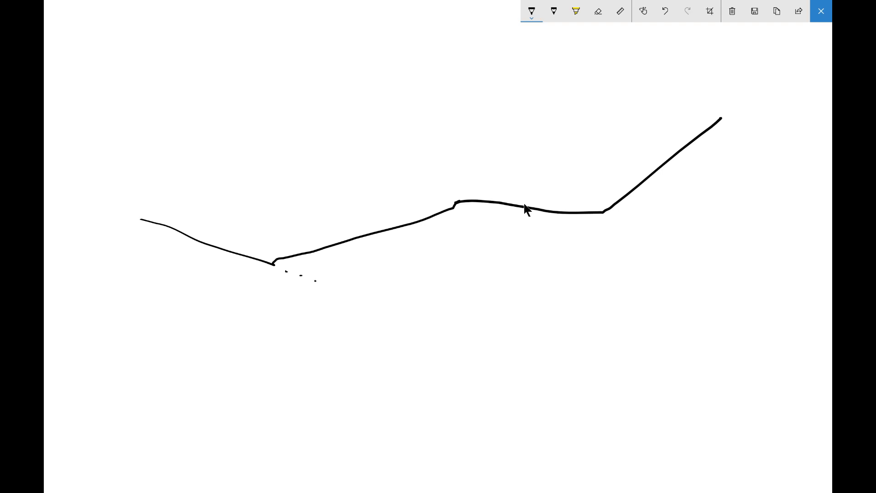
pyautogui.moveTo(271, 269); pyautogui.dragTo(263, 293)
pyautogui.moveTo(135, 230); pyautogui.dragTo(130, 251)
pyautogui.moveTo(338, 243); pyautogui.dragTo(334, 285)
# Sketch a gently curved segment chain below with short extension lines at its joints, clear the drawing, and return to SolidCAM.
pyautogui.moveTo(358, 346)
pyautogui.mouseDown()
pyautogui.moveTo(434, 351)
pyautogui.moveTo(505, 324)
pyautogui.moveTo(536, 300)
pyautogui.mouseUp()
pyautogui.moveTo(489, 331); pyautogui.dragTo(544, 318)
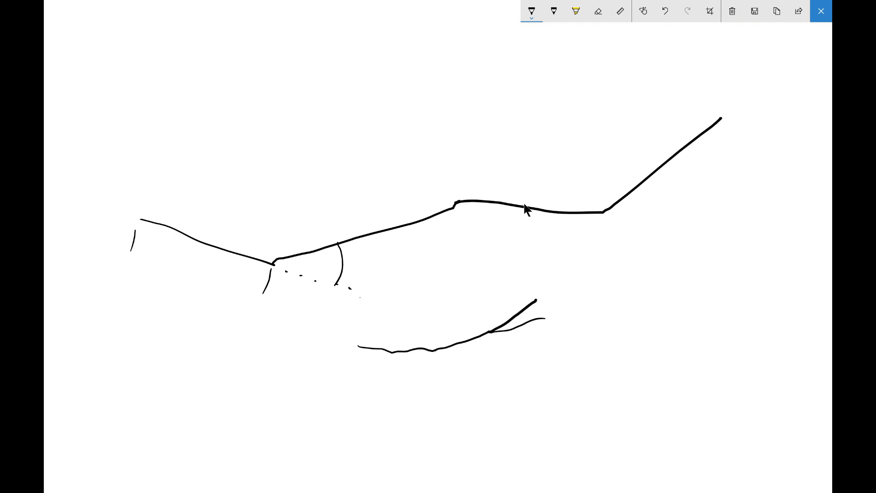
pyautogui.moveTo(435, 351); pyautogui.dragTo(486, 351)
pyautogui.moveTo(392, 353); pyautogui.dragTo(436, 362)
pyautogui.moveTo(365, 340)
pyautogui.mouseDown()
pyautogui.moveTo(356, 356)
pyautogui.moveTo(387, 367)
pyautogui.mouseUp()
pyautogui.click(732, 11)
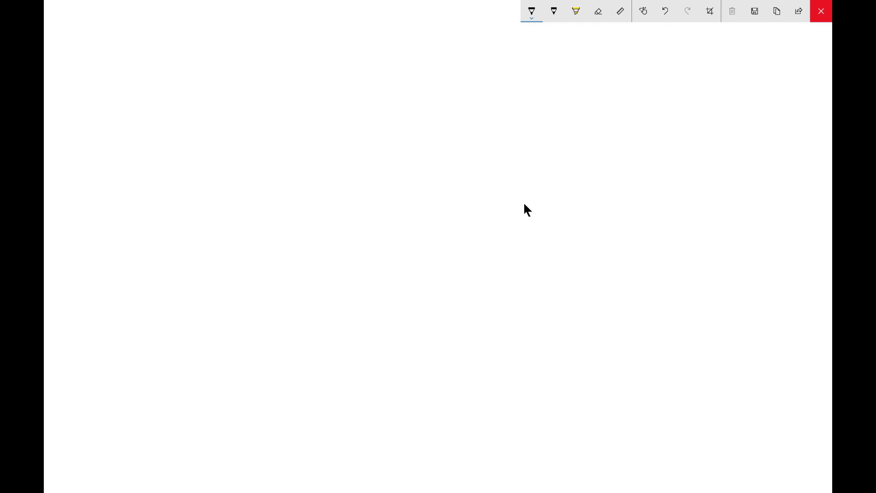
pyautogui.click(825, 15)
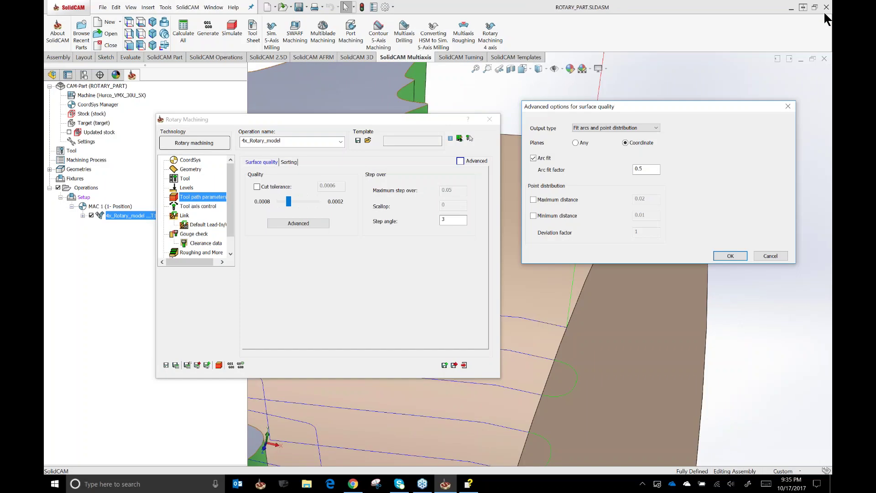
# Turn off Arc fit and close the advanced surface quality options.
pyautogui.click(533, 158)
pyautogui.click(789, 106)
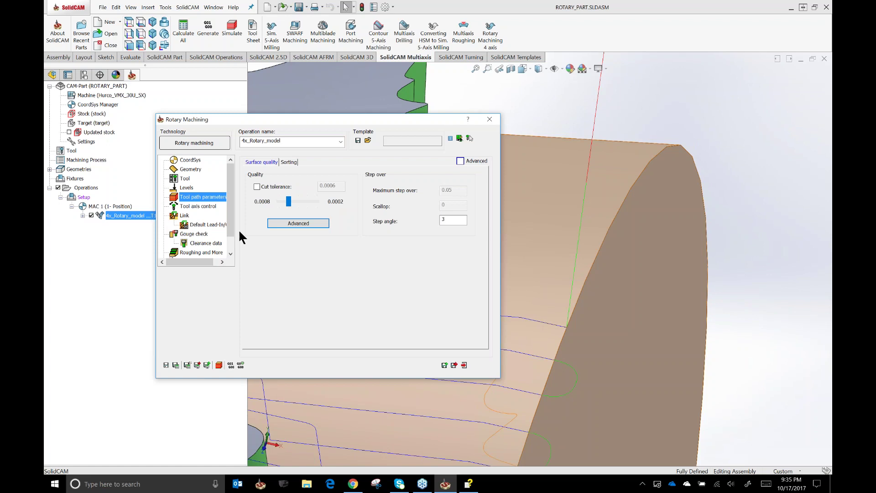
pyautogui.scroll(-1, 232, 224)
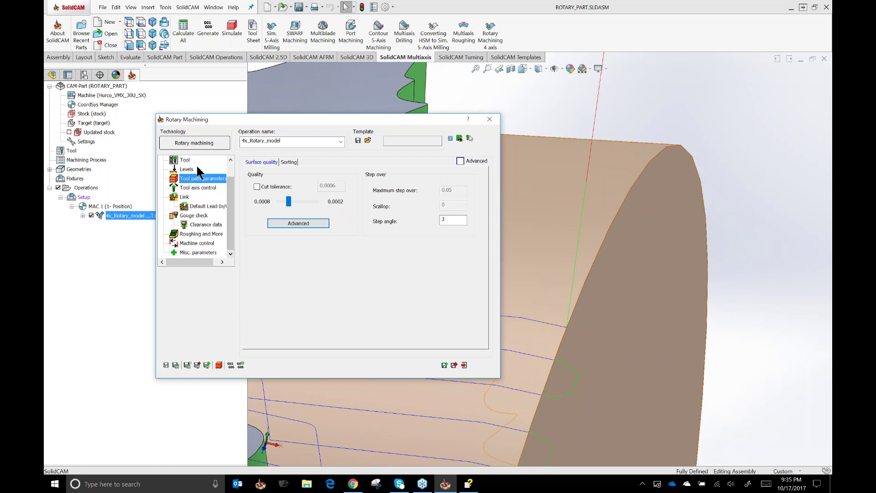
pyautogui.scroll(1, 229, 208)
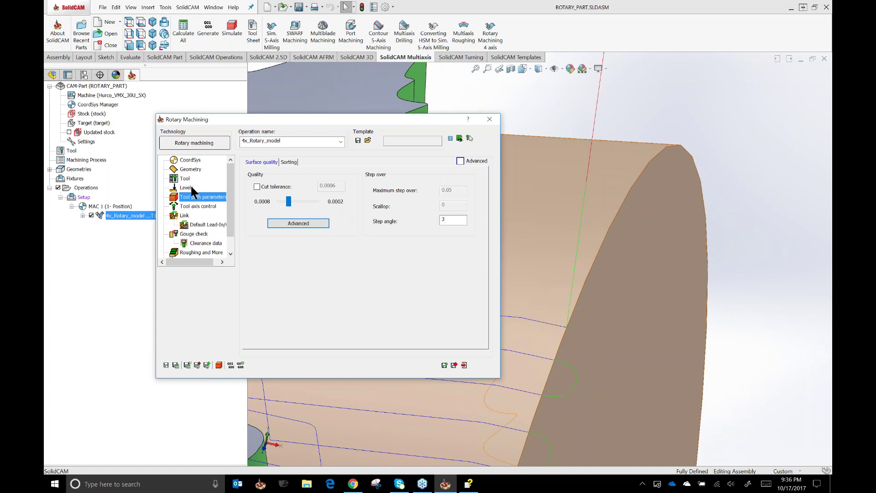
pyautogui.scroll(-1, 232, 227)
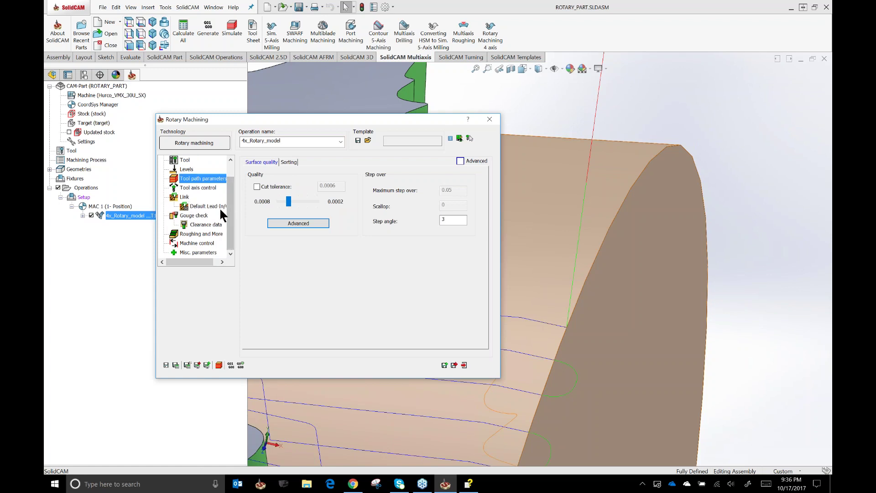
# Enable the first gouge check and review its available strategies and retract directions.
pyautogui.click(196, 216)
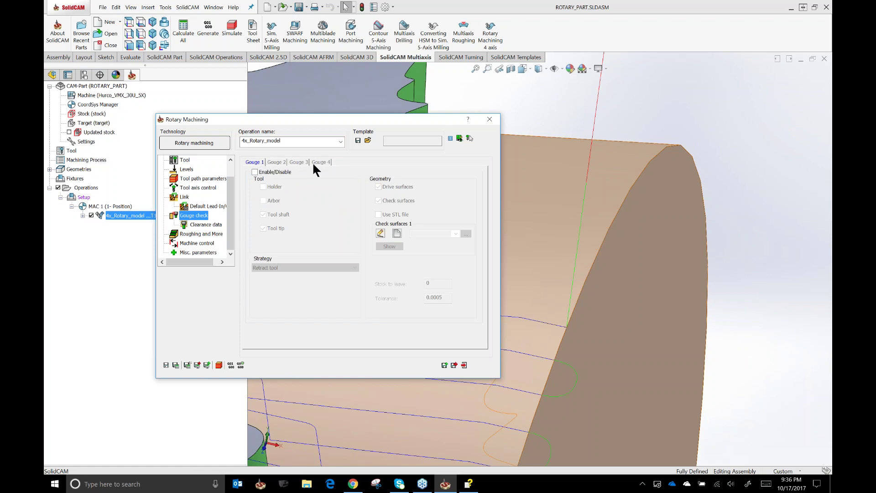
pyautogui.click(255, 173)
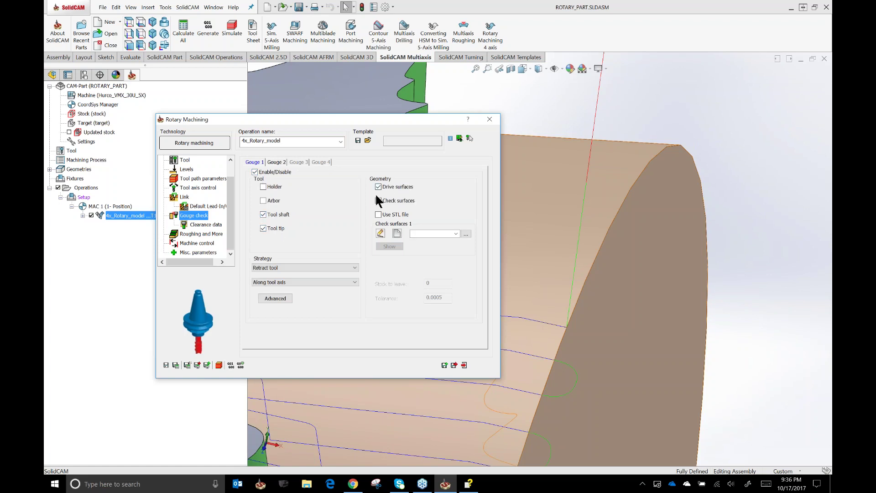
pyautogui.click(354, 268)
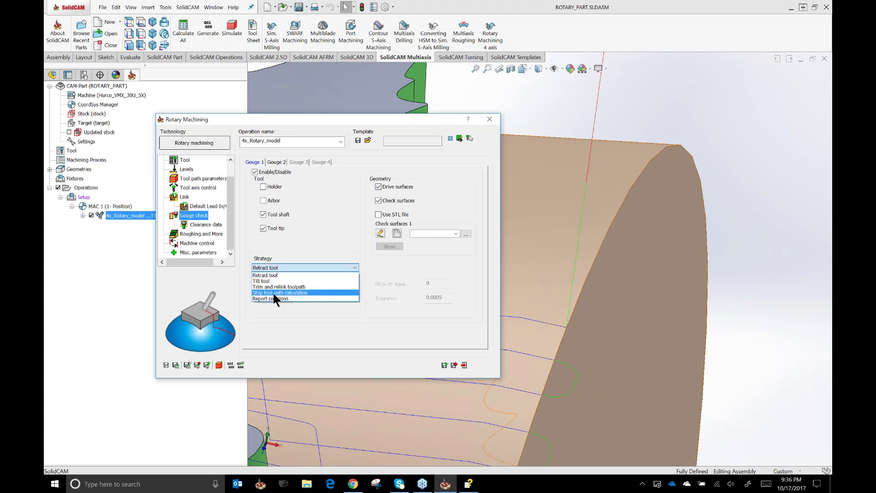
pyautogui.click(352, 269)
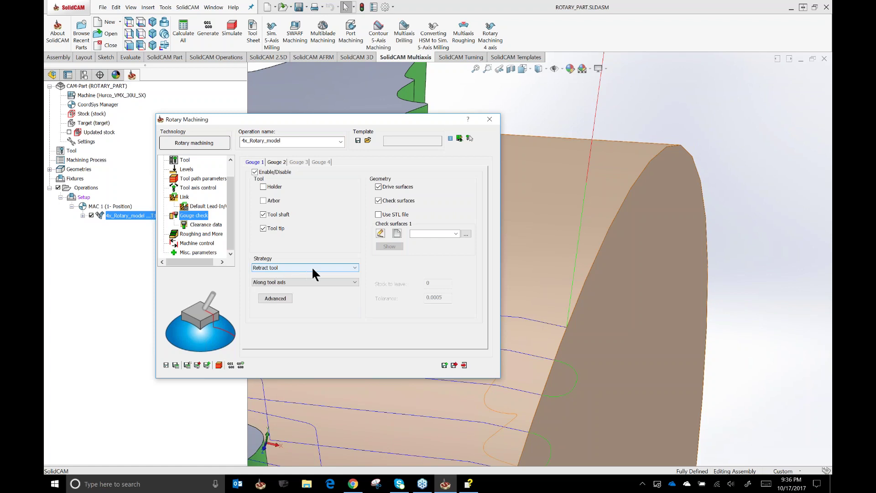
pyautogui.click(352, 279)
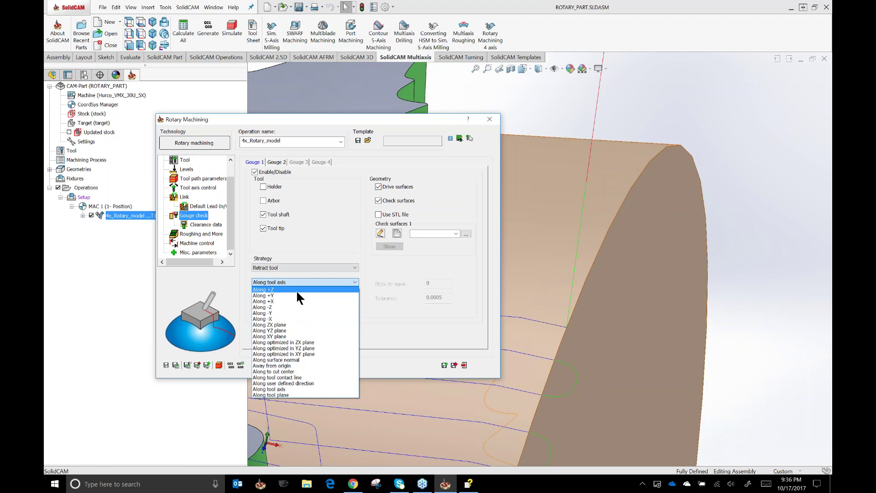
pyautogui.click(358, 280)
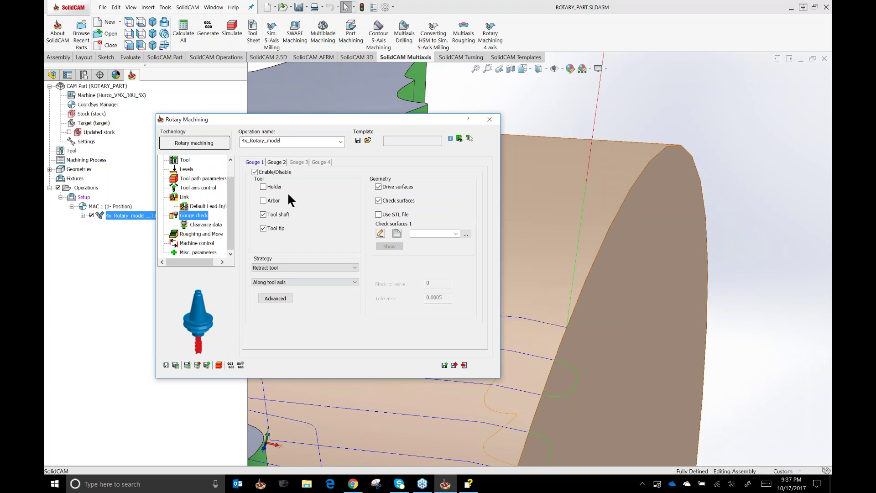
# Limit the first gouge check to the tool tip against drive surfaces, excluding the tool shaft and check surfaces.
pyautogui.click(263, 214)
pyautogui.click(378, 201)
pyautogui.click(378, 187)
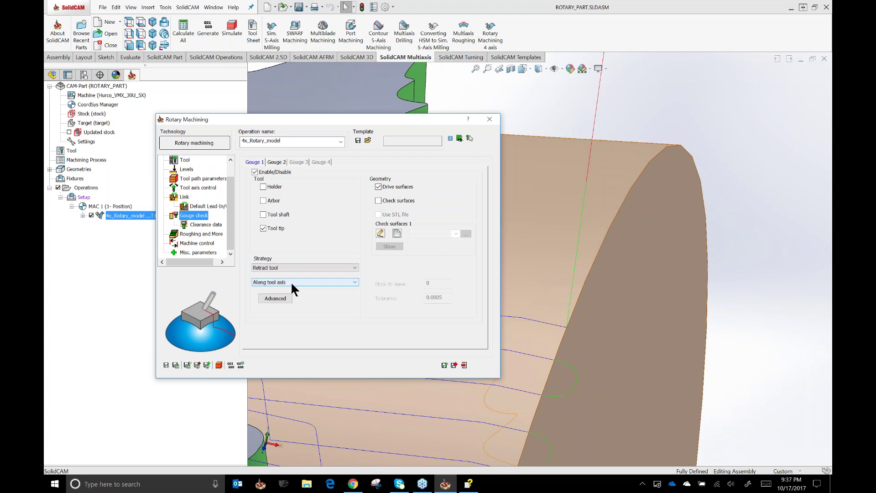
# Enable the second gouge check for the tool shaft against check surfaces, using the Tilt tool strategy.
pyautogui.click(276, 163)
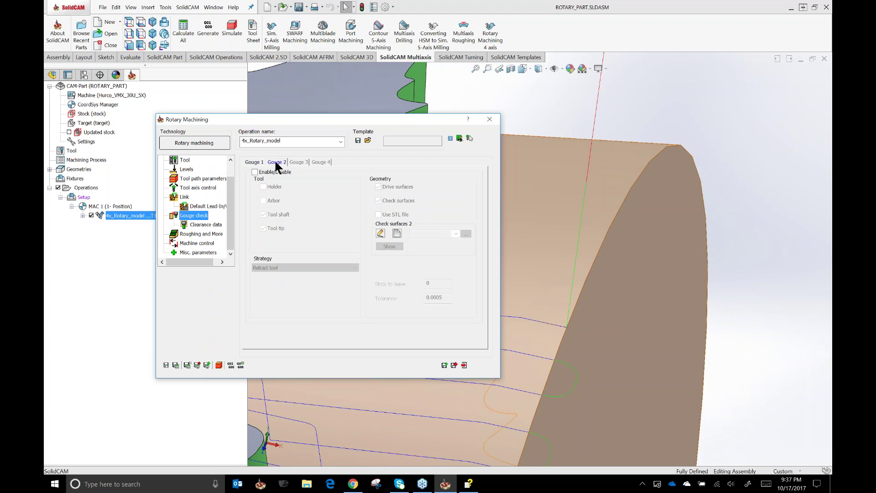
pyautogui.click(254, 172)
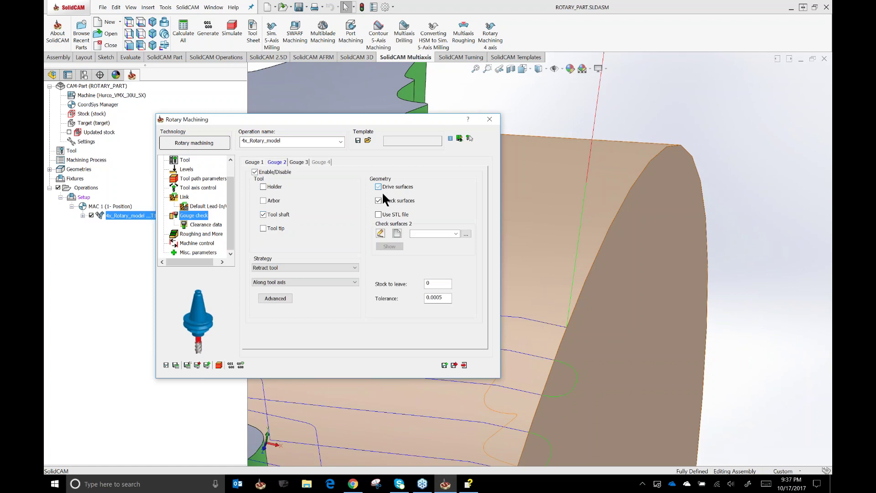
pyautogui.click(303, 267)
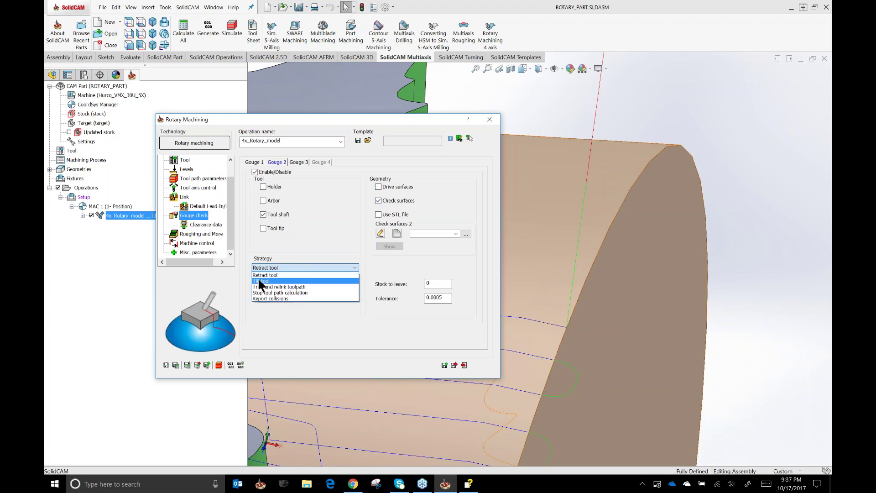
pyautogui.click(259, 280)
pyautogui.click(291, 280)
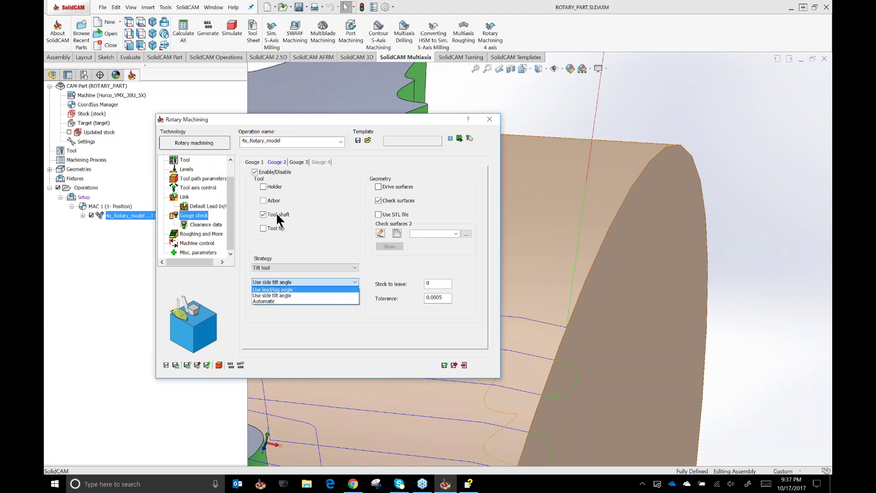
# Enable the third gouge check for only the holder against check surfaces and review its strategy choices.
pyautogui.click(297, 161)
pyautogui.click(298, 161)
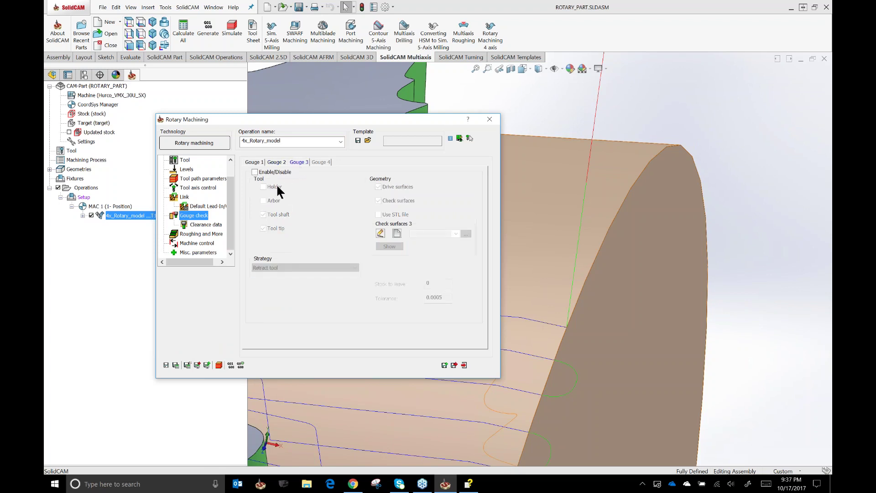
pyautogui.click(255, 172)
pyautogui.click(264, 187)
pyautogui.click(263, 215)
pyautogui.click(263, 228)
pyautogui.click(378, 187)
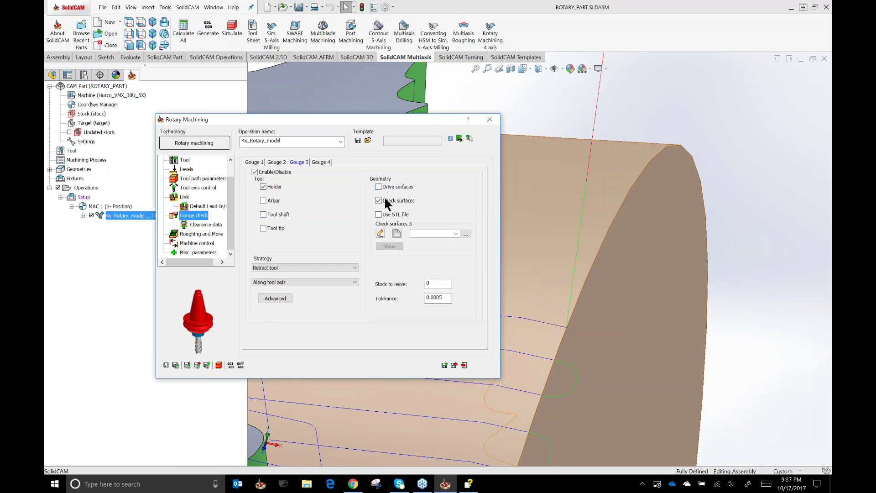
pyautogui.click(292, 266)
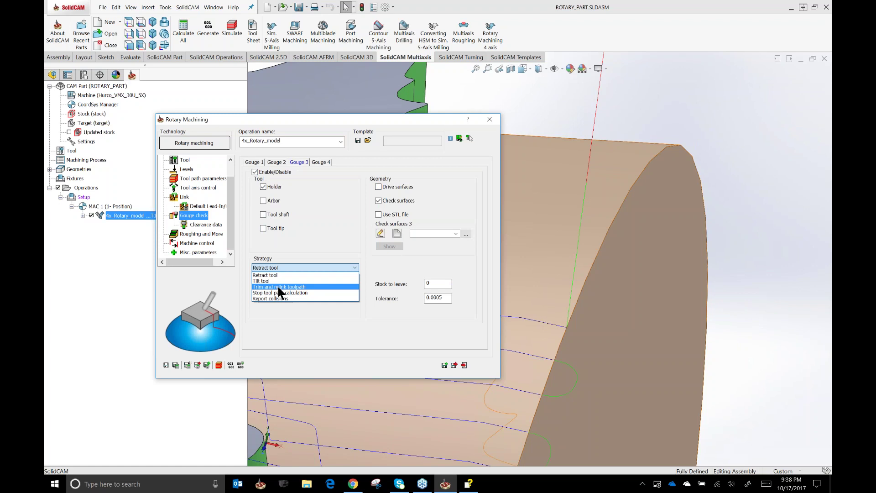
# Disable the gouge checks, working from the third back to the first.
pyautogui.click(253, 169)
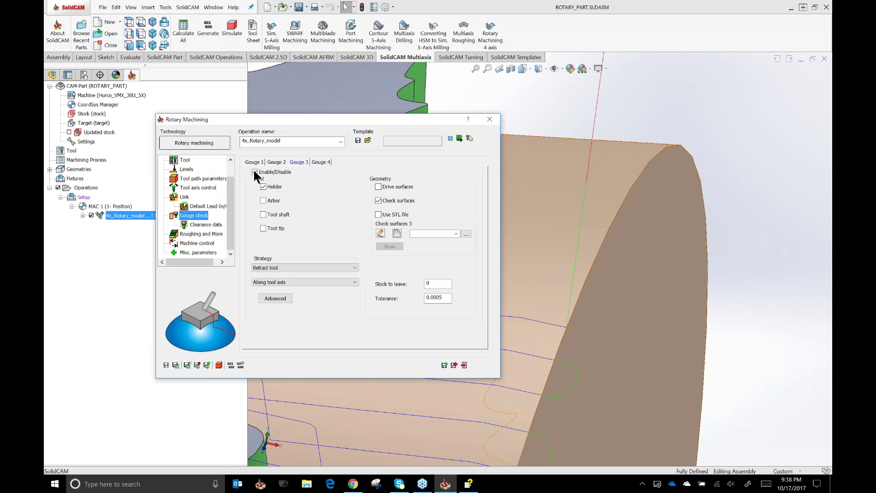
pyautogui.click(255, 171)
pyautogui.click(279, 162)
pyautogui.click(254, 162)
pyautogui.click(254, 172)
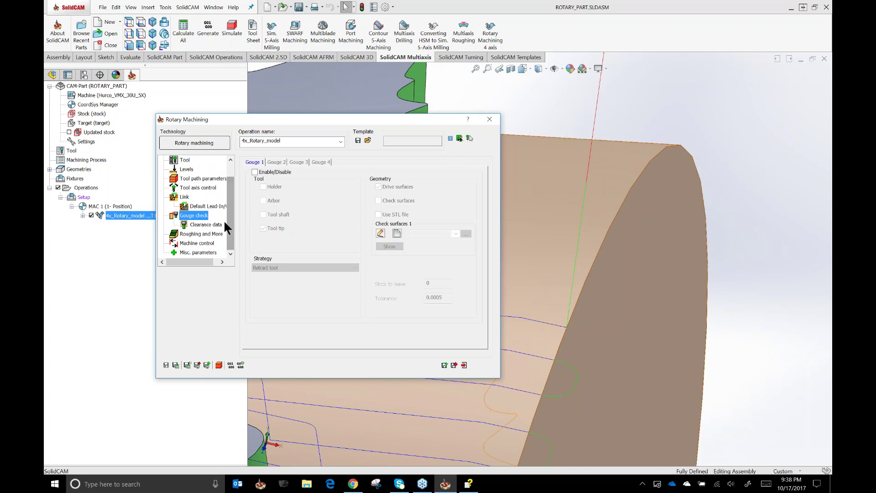
# Examine the gouge clearance data and the Multi-passes and Stock definition options for roughing.
pyautogui.click(201, 224)
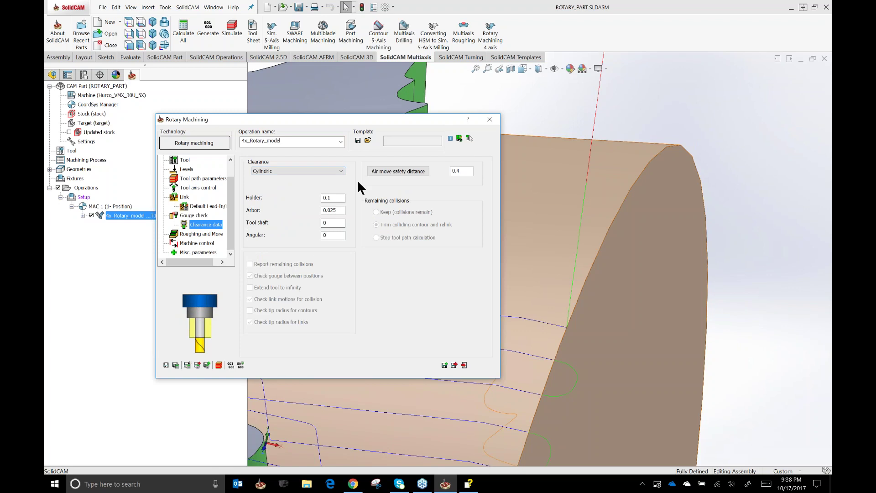
pyautogui.click(205, 233)
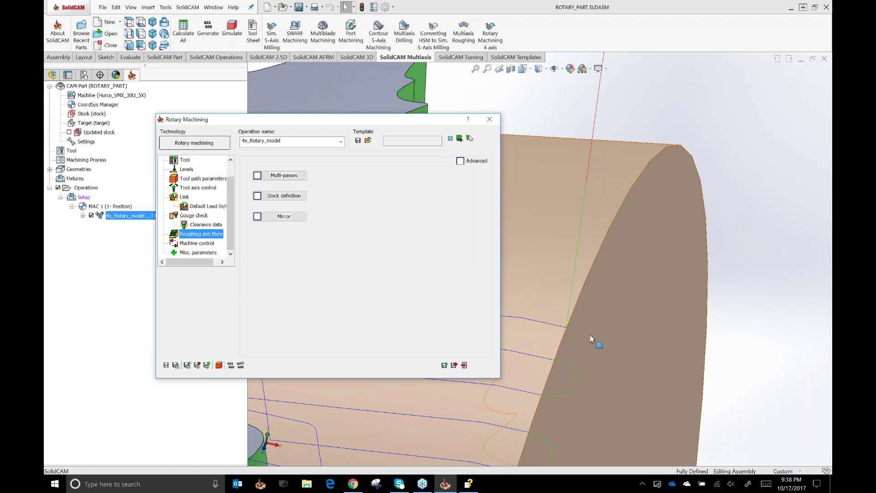
pyautogui.click(748, 223)
pyautogui.moveTo(746, 220); pyautogui.dragTo(710, 177, button='middle')
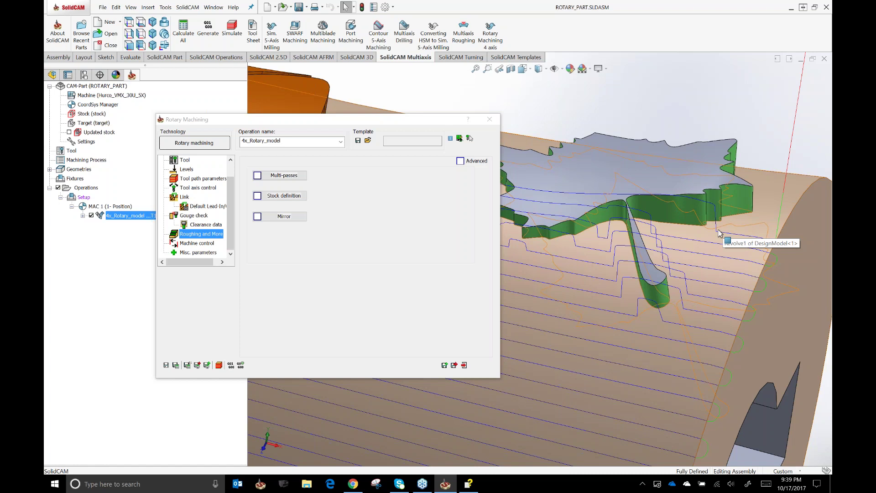
pyautogui.click(270, 175)
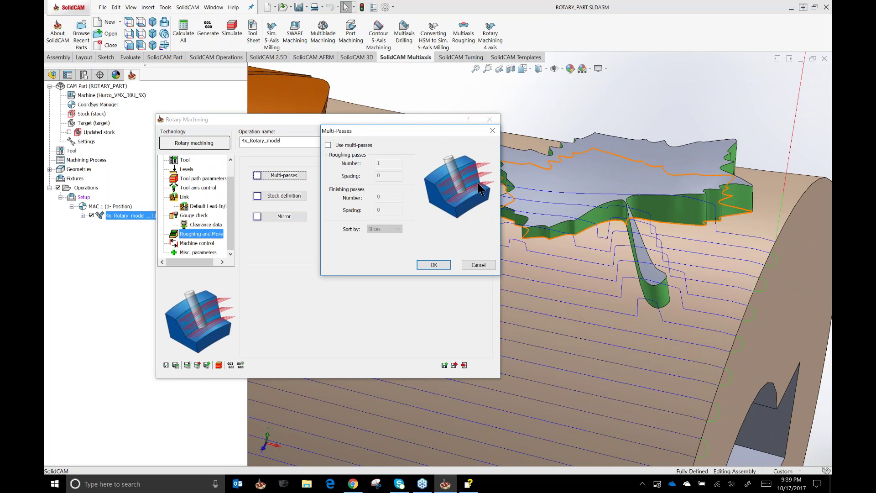
pyautogui.click(478, 265)
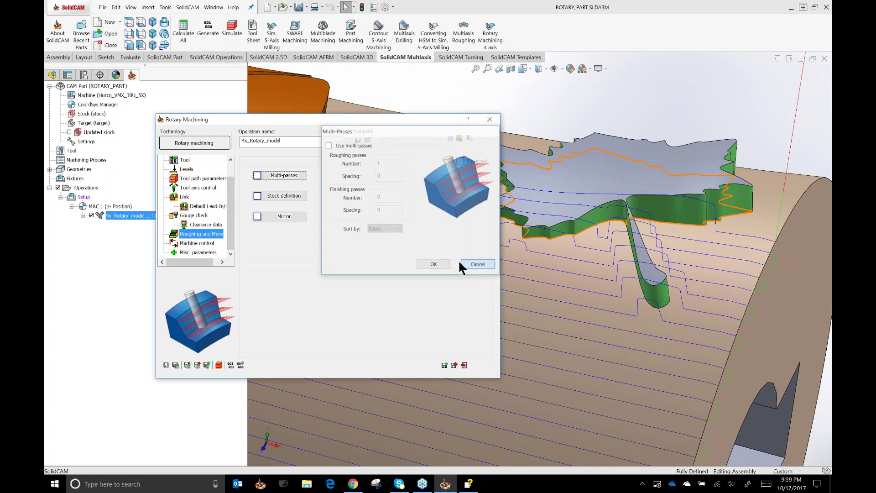
pyautogui.click(268, 195)
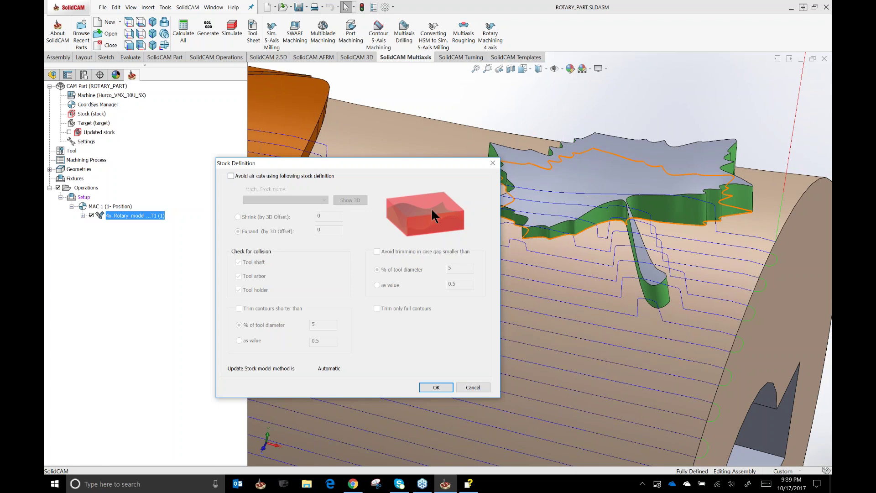
pyautogui.click(492, 164)
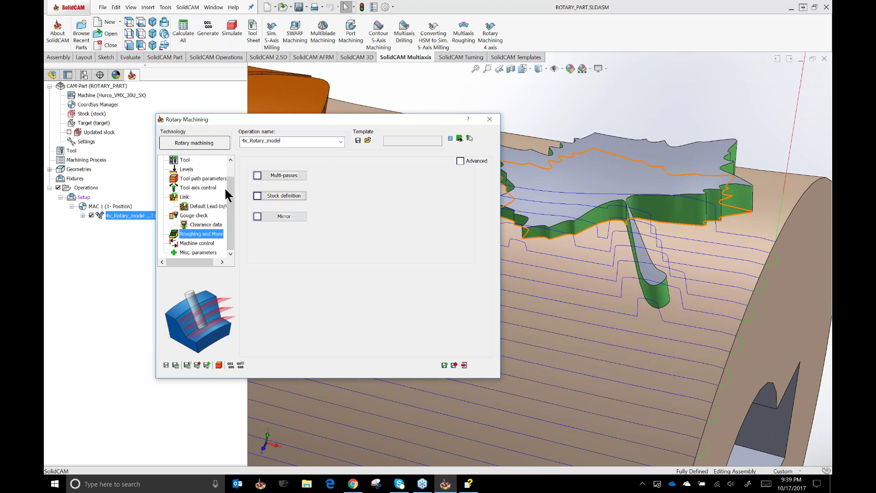
# Inspect the machining surface offset in the geometry settings and return to the roughing options.
pyautogui.scroll(1, 215, 176)
pyautogui.click(205, 168)
pyautogui.moveTo(433, 204); pyautogui.dragTo(409, 203)
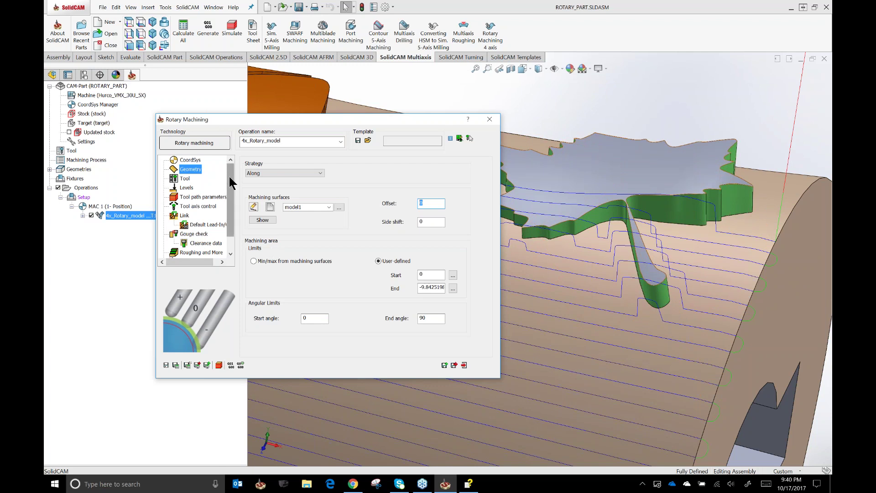
pyautogui.click(197, 252)
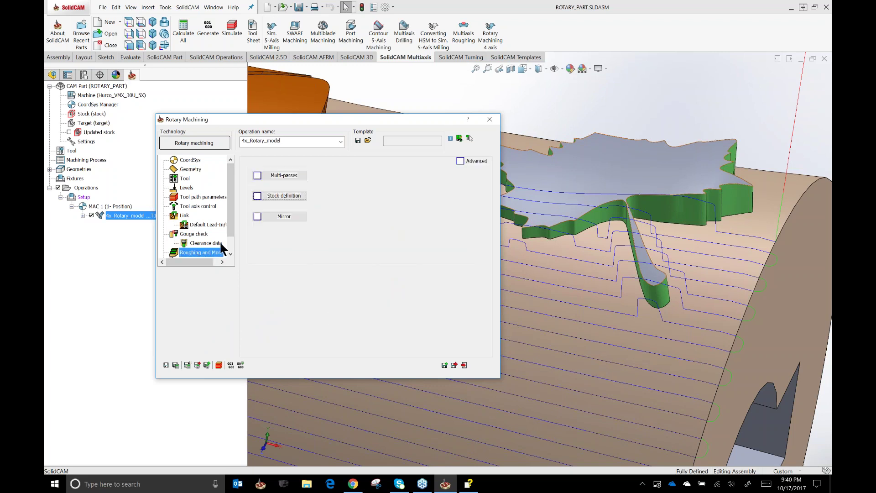
# Examine the Stock definition options, switching the avoidance of air cuts on and back off, and close them.
pyautogui.click(271, 195)
pyautogui.click(231, 177)
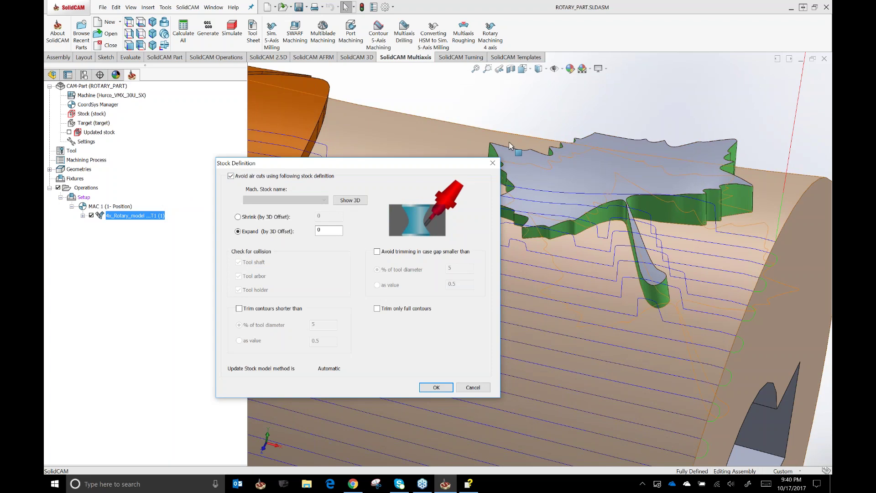
pyautogui.click(232, 176)
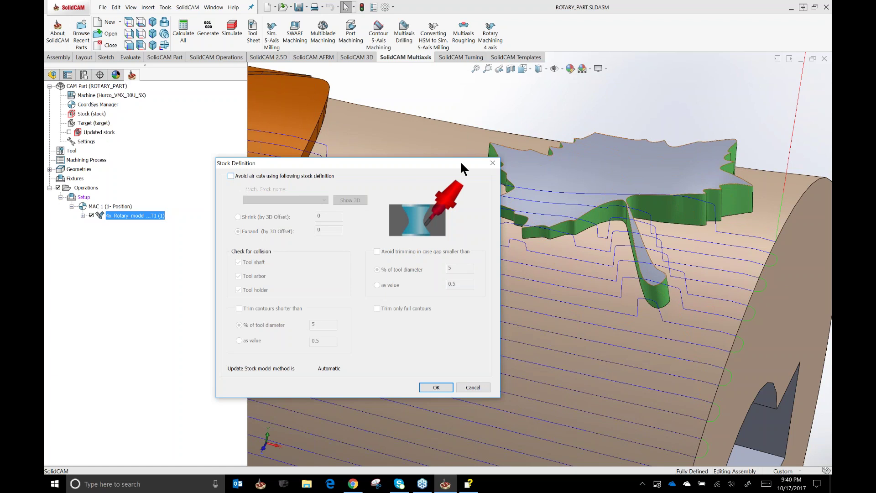
pyautogui.moveTo(362, 165); pyautogui.dragTo(359, 144)
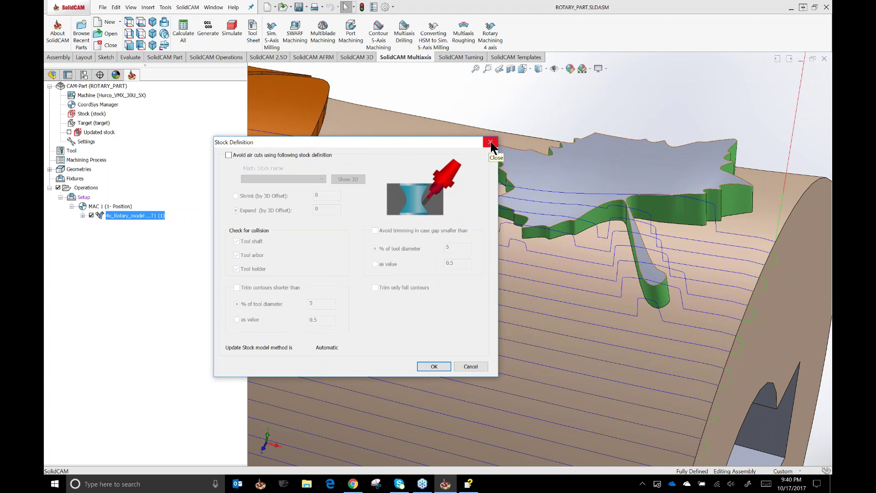
pyautogui.click(491, 143)
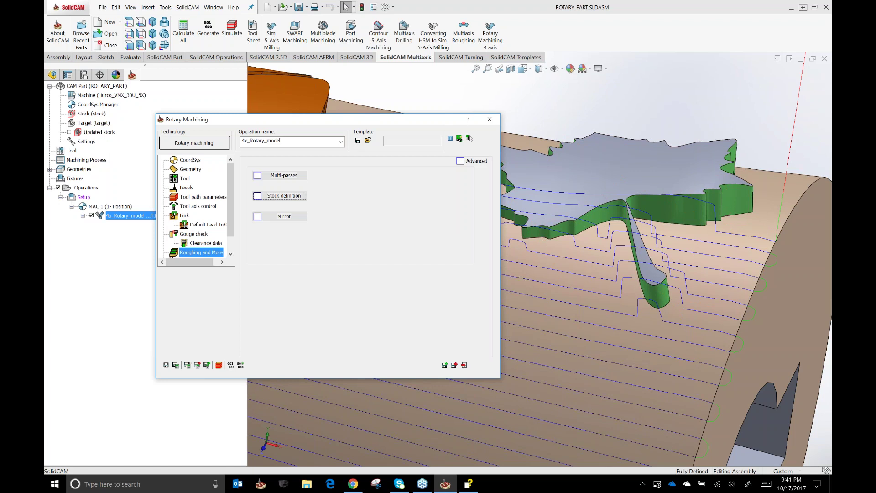
# Exit the 4x_Rotary_model operation without saving it.
pyautogui.click(470, 138)
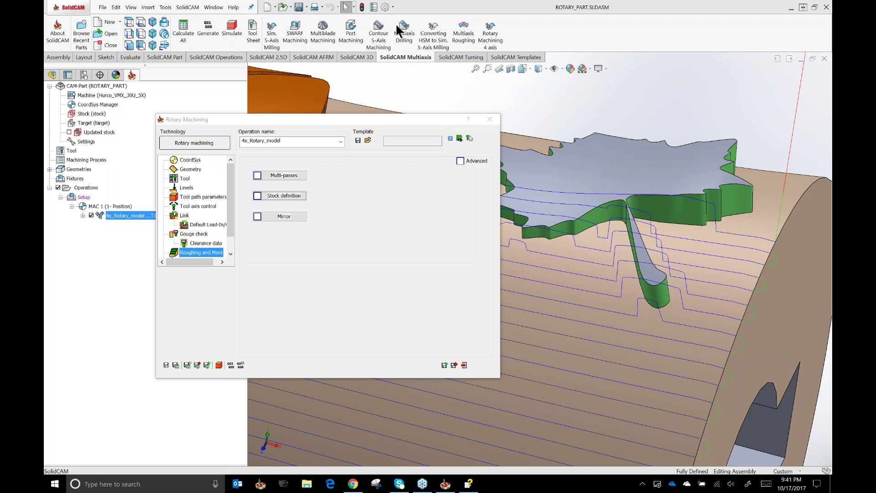
pyautogui.click(489, 119)
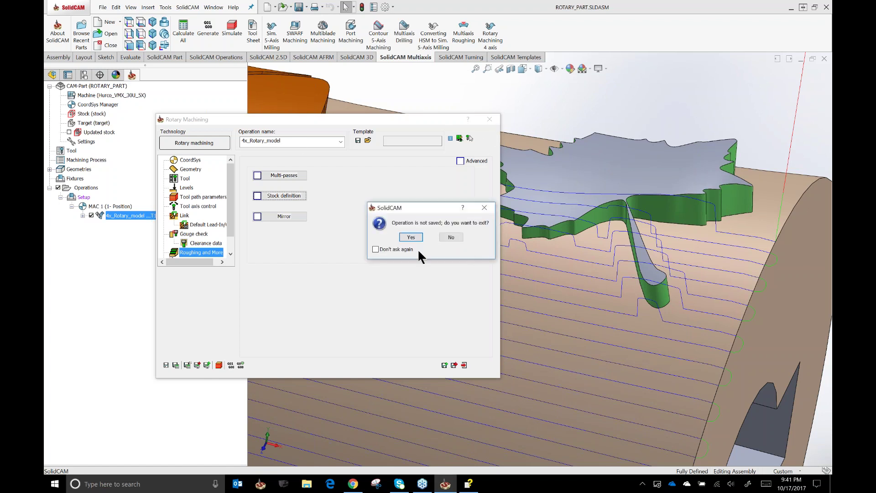
pyautogui.click(411, 238)
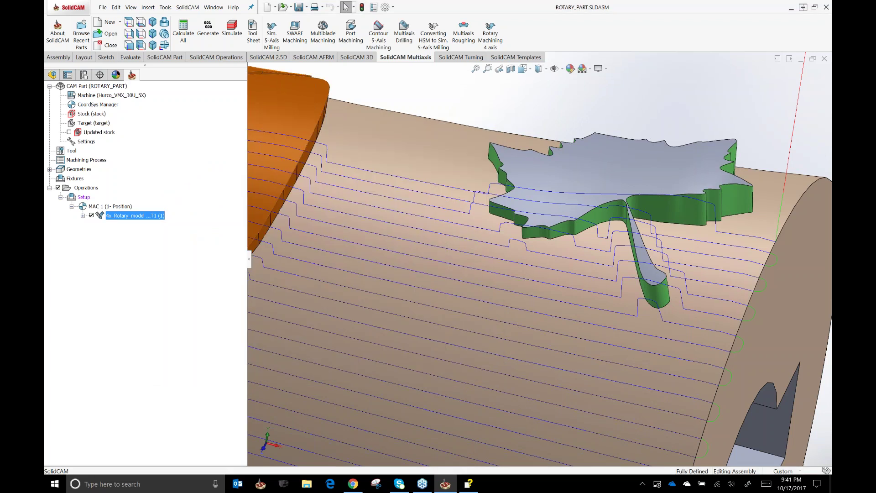
# Switch to the browser and review the KevCAM Night School registration page, highlighting the presenter's name near the class schedule.
pyautogui.hotkey('alt', 'Tab')
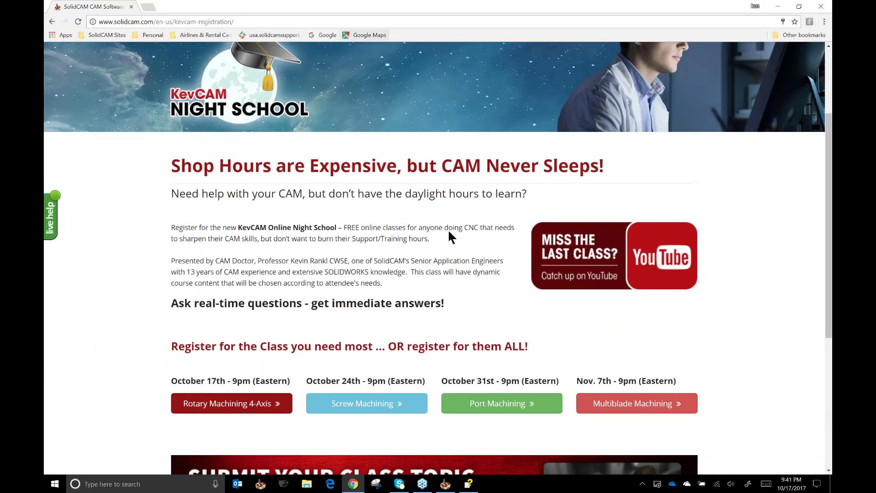
pyautogui.scroll(-3, 498, 302)
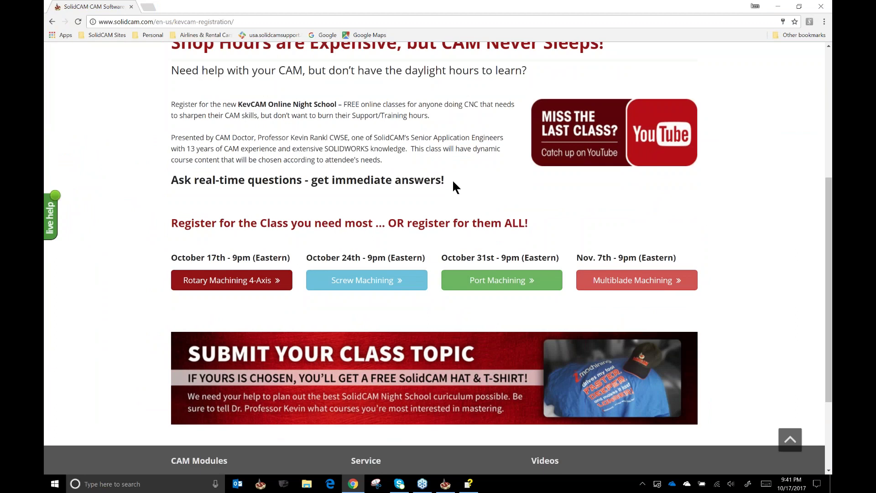
pyautogui.scroll(1, 454, 187)
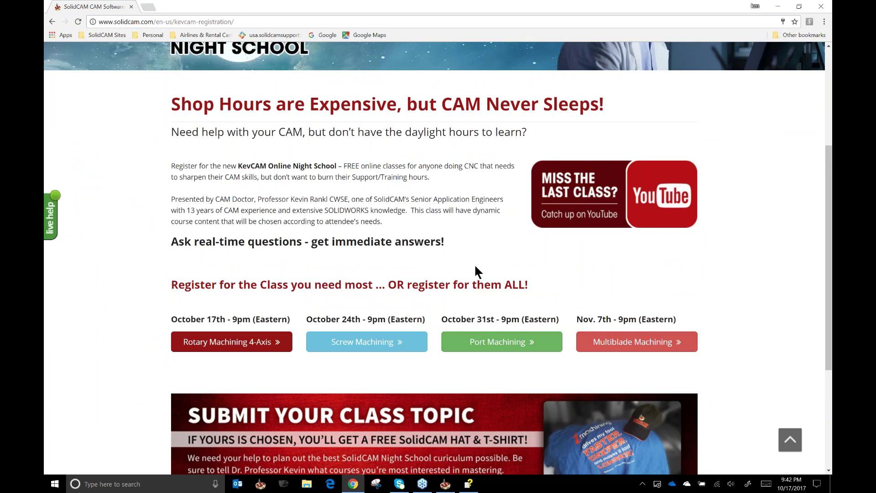
pyautogui.scroll(-3, 565, 295)
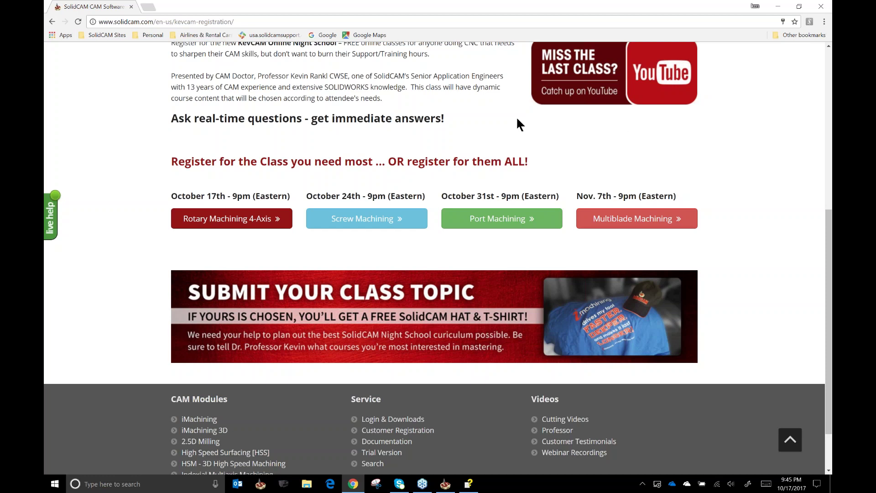
pyautogui.moveTo(291, 76); pyautogui.dragTo(328, 76)
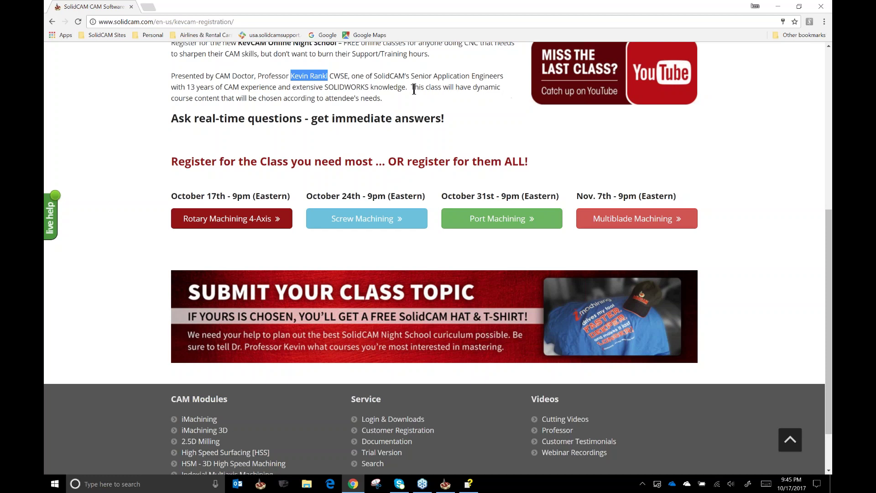
pyautogui.moveTo(412, 87); pyautogui.dragTo(521, 154)
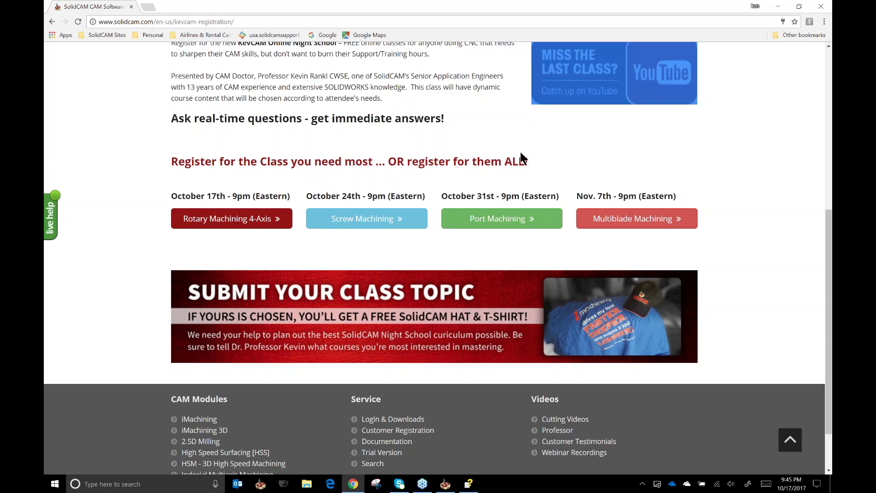